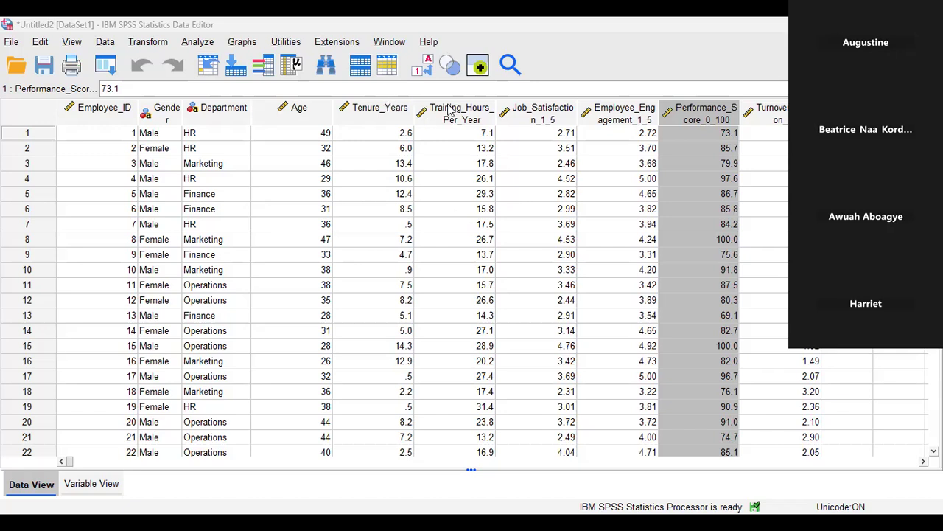
Select the Training_Hours_Per_Year column, briefly switching to Performance_Score_0_100 and back.
click(450, 110)
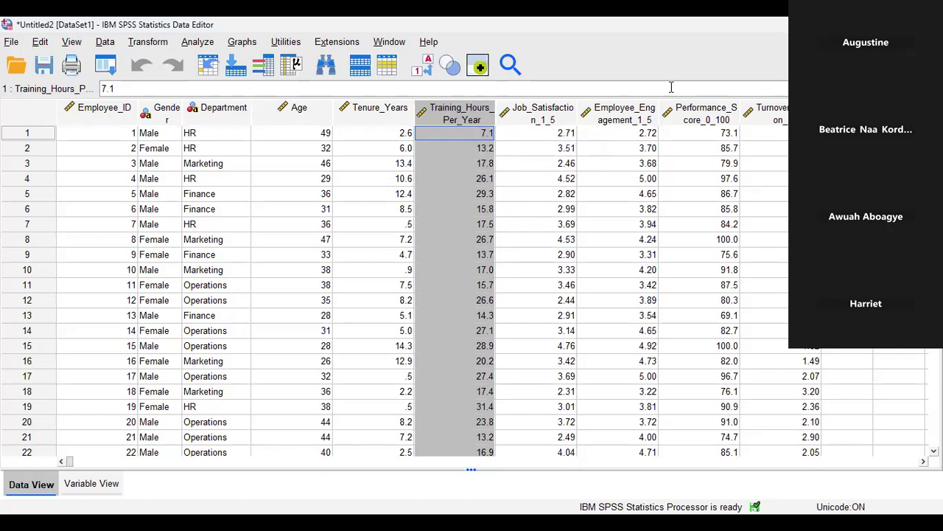
click(697, 114)
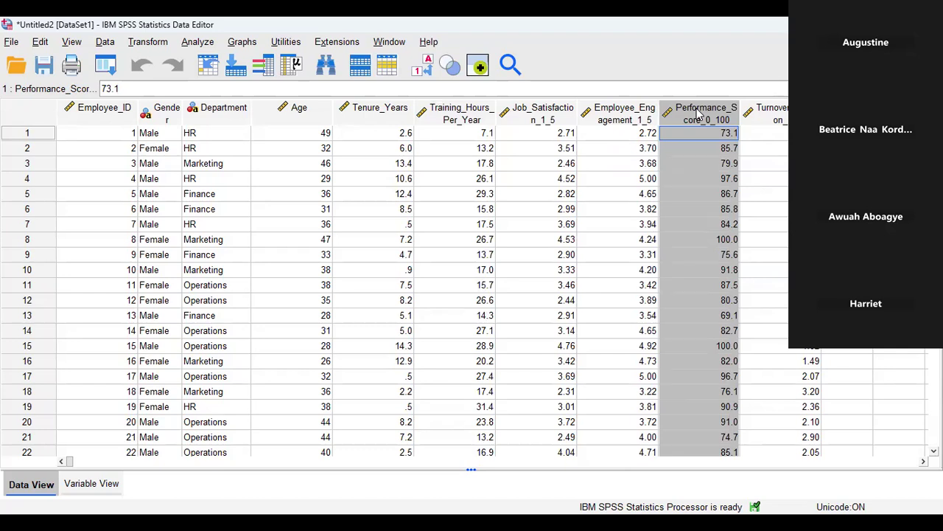
click(455, 112)
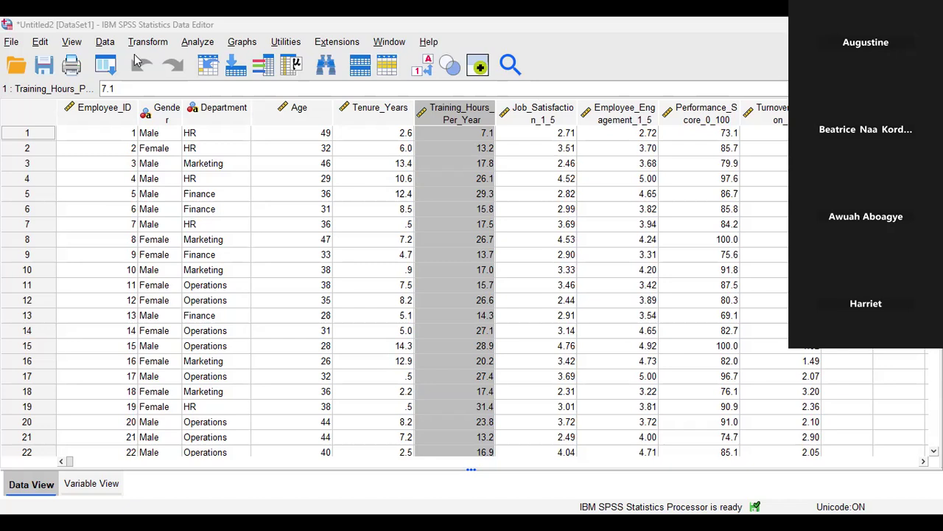
Show the Analyze > Correlate submenu with Bivariate, Partial and Distances.
key(alt+a)
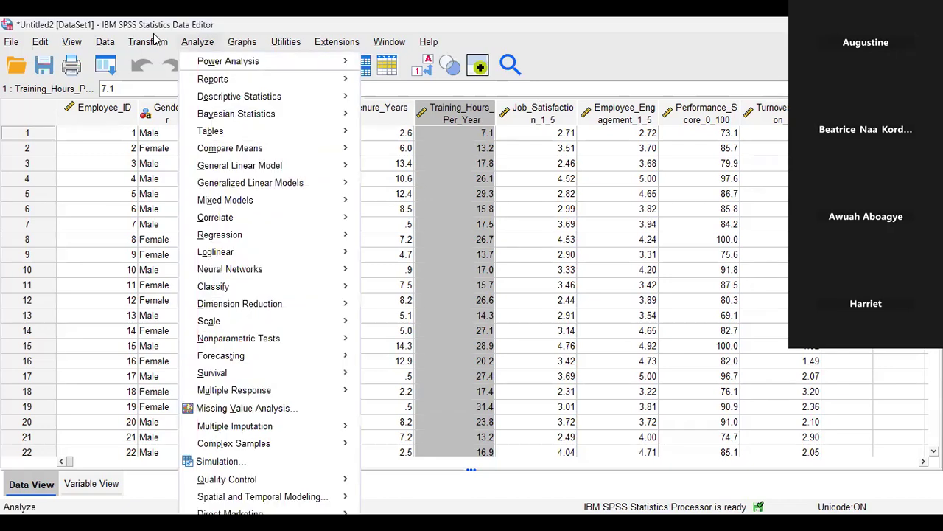
mouse_move(264, 225)
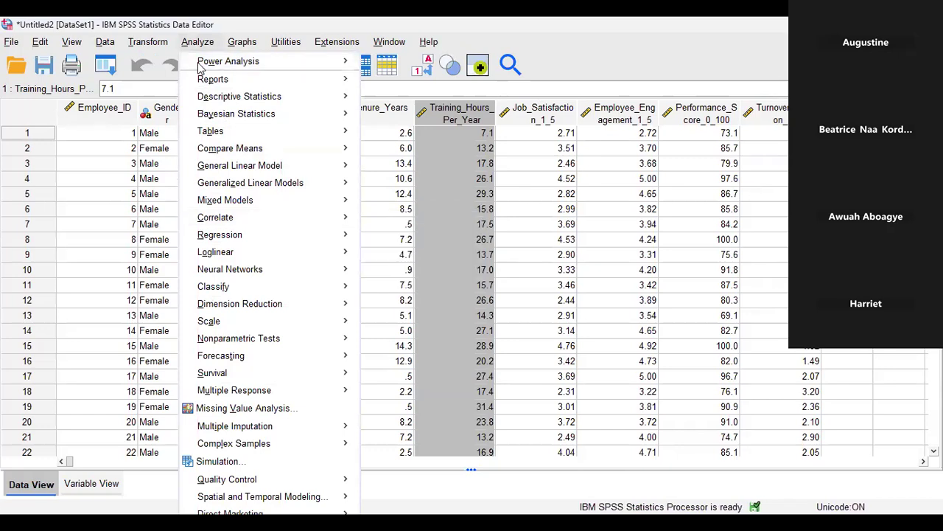
key(Escape)
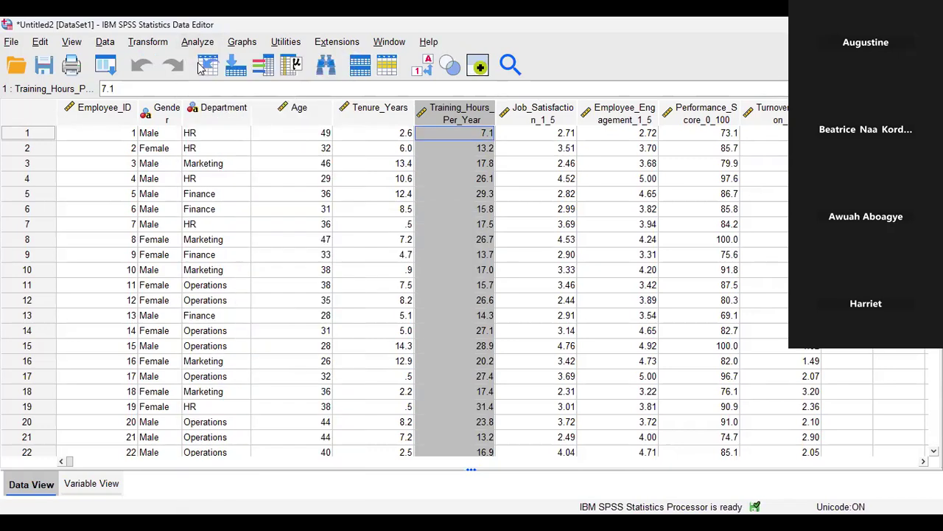
click(197, 42)
mouse_move(234, 219)
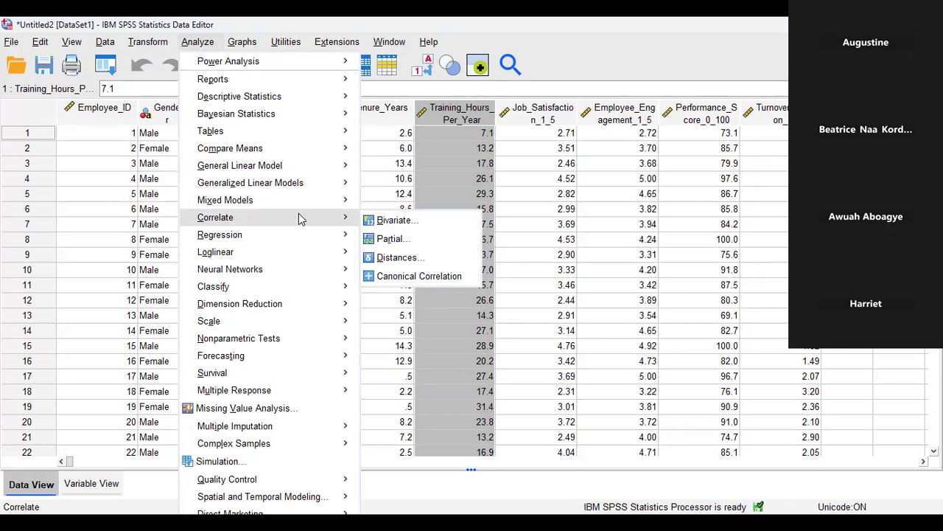
In Bivariate Correlations, add Training_Hours_Per_Year and Performance_Score_0_100 to Variables and pick one-tailed testing.
click(395, 221)
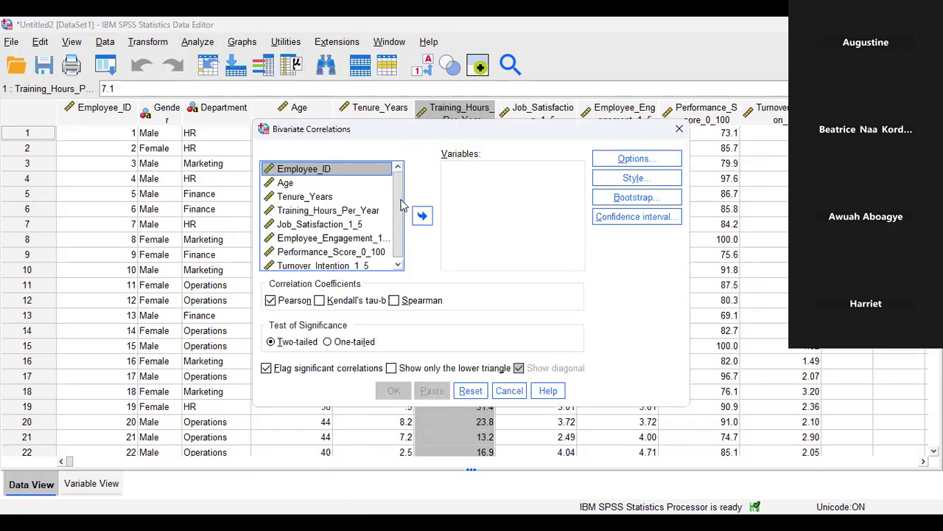
drag(400, 203, 401, 221)
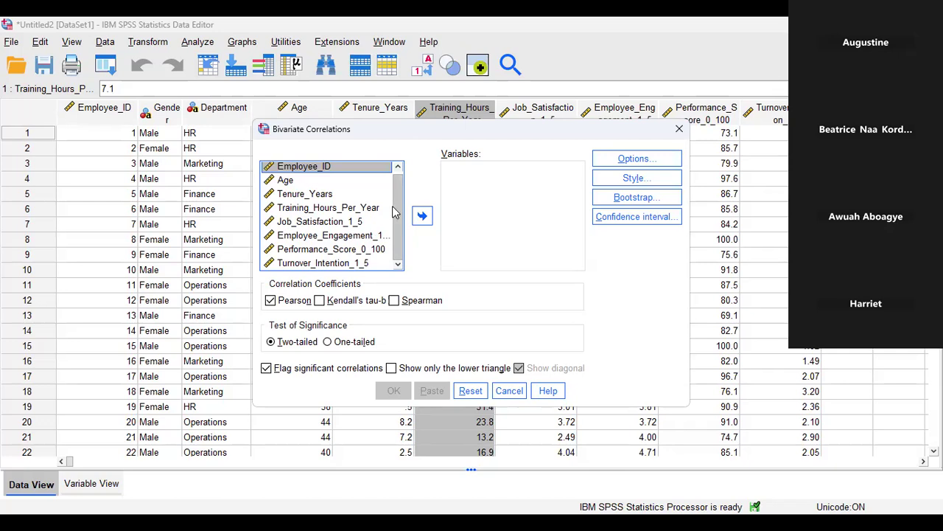
click(353, 209)
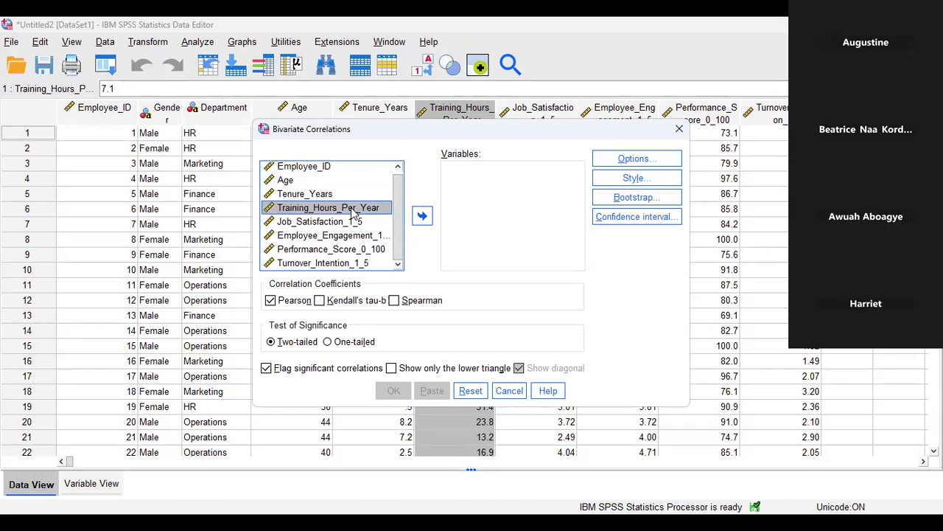
click(422, 215)
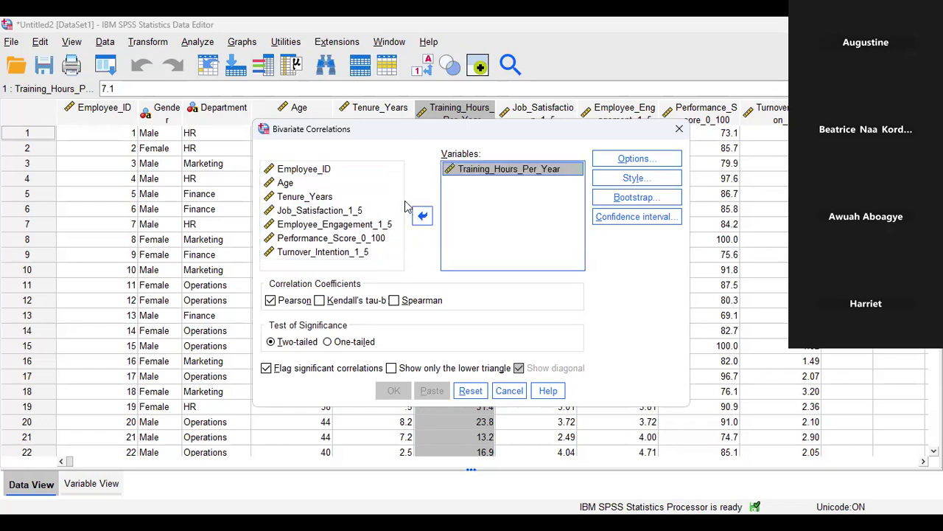
click(328, 239)
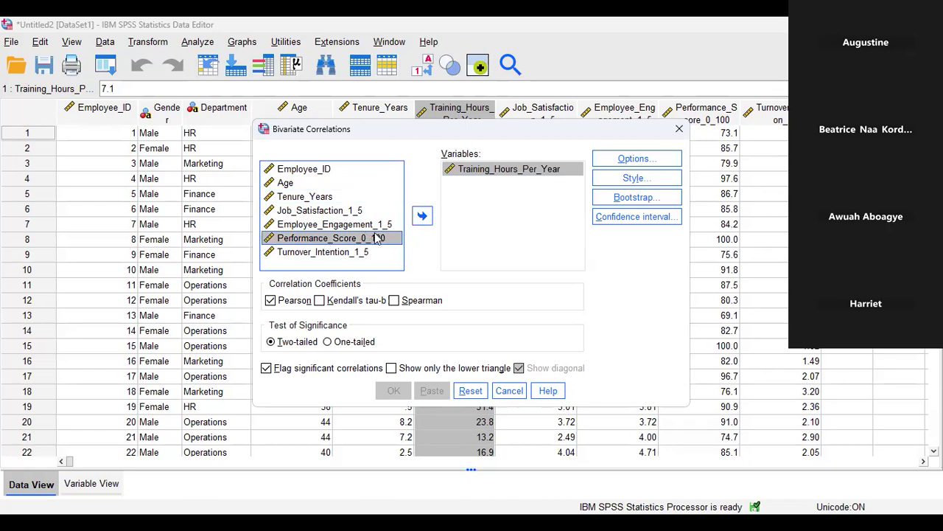
click(423, 216)
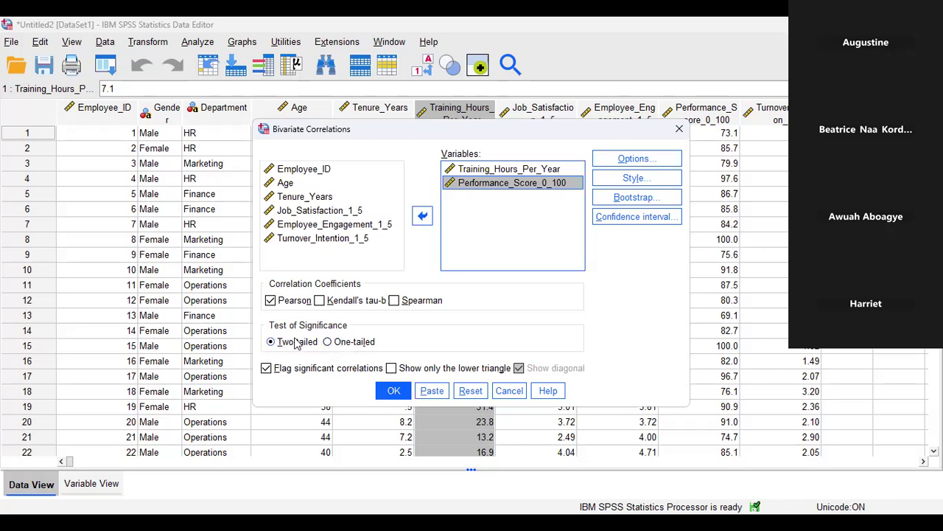
click(328, 341)
Compare the Two-tailed and One-tailed significance options, leaving One-tailed selected.
click(274, 343)
click(329, 343)
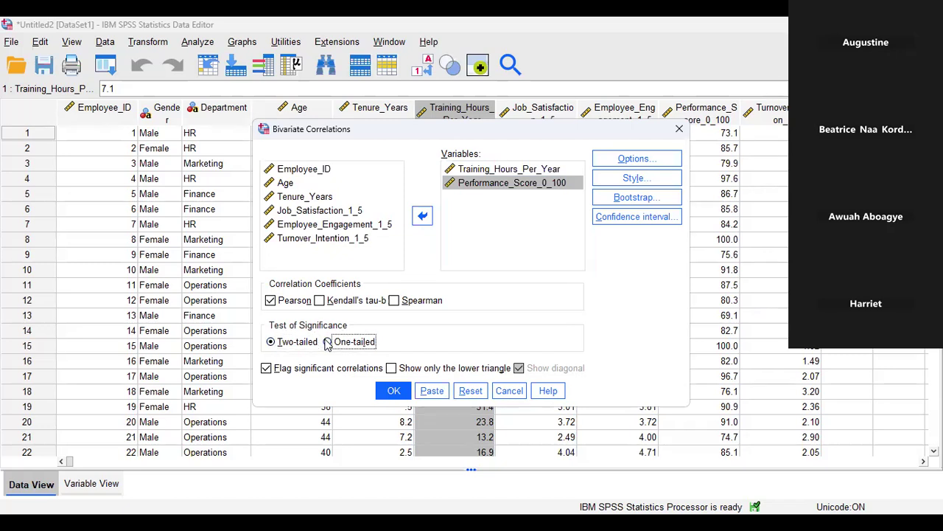
click(272, 343)
click(326, 343)
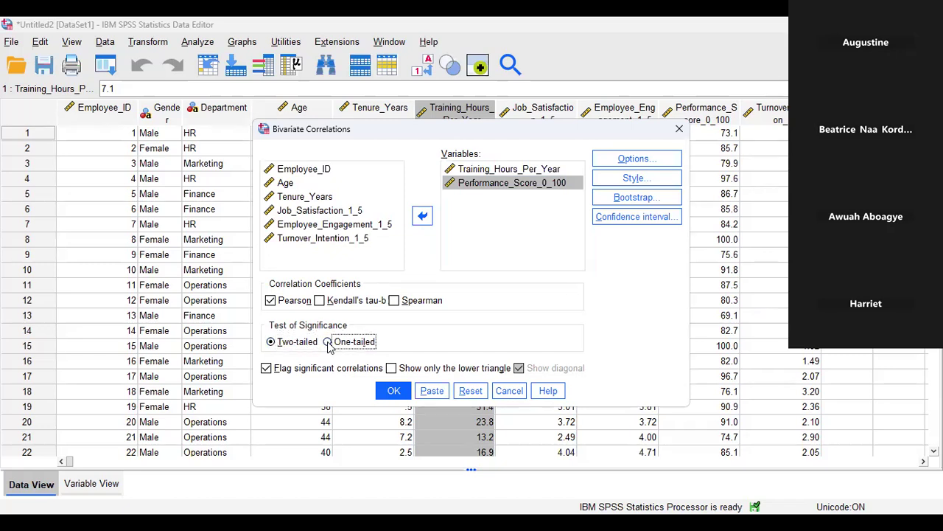
click(272, 342)
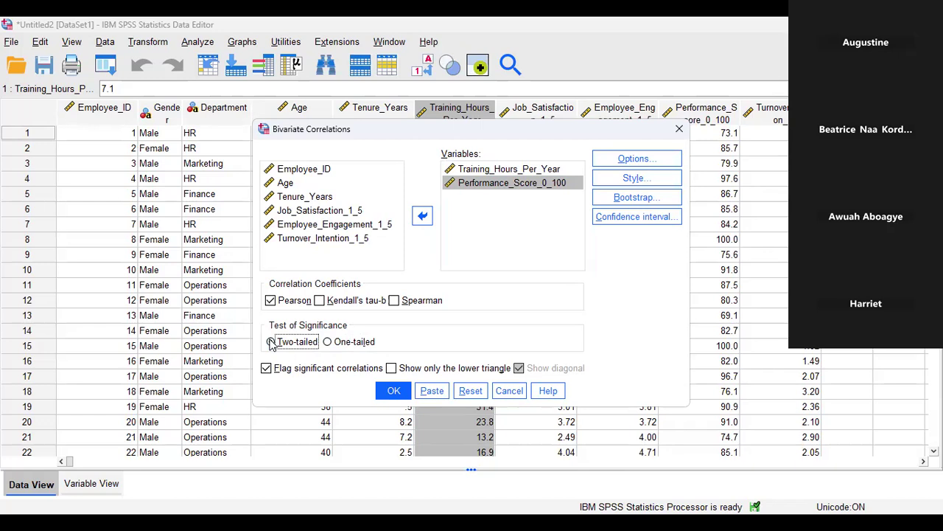
click(271, 342)
click(330, 345)
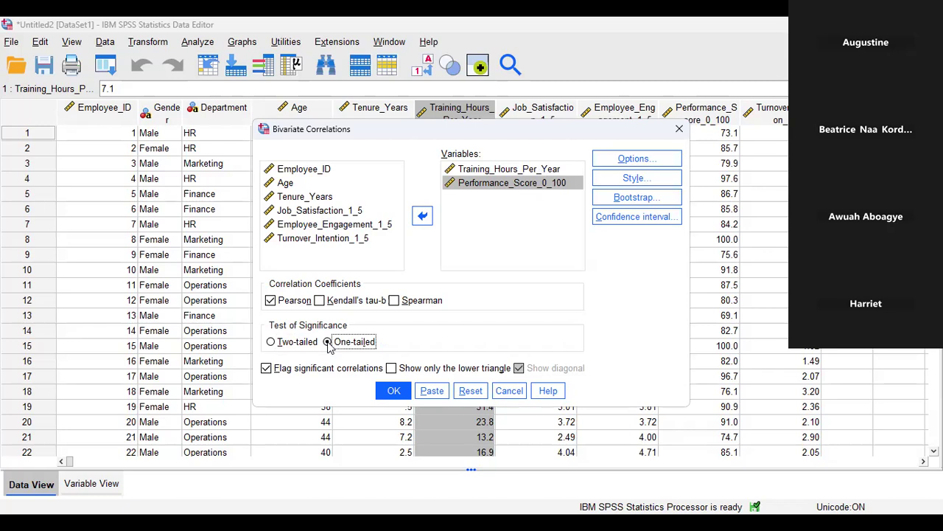
click(272, 343)
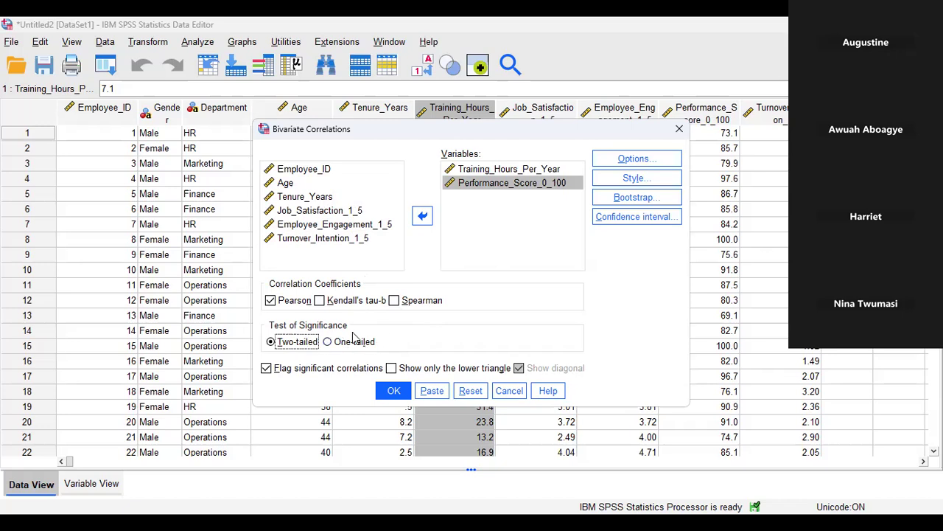
click(331, 342)
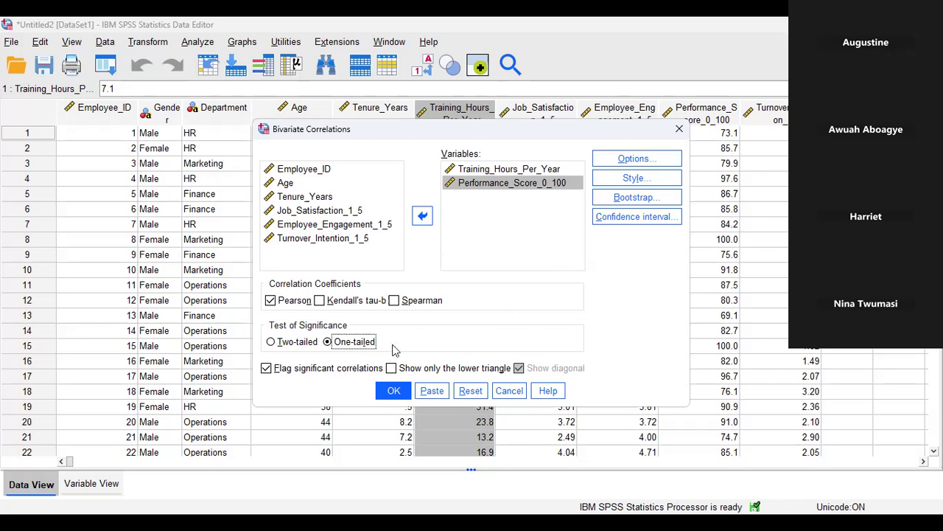
click(292, 346)
click(328, 344)
click(478, 186)
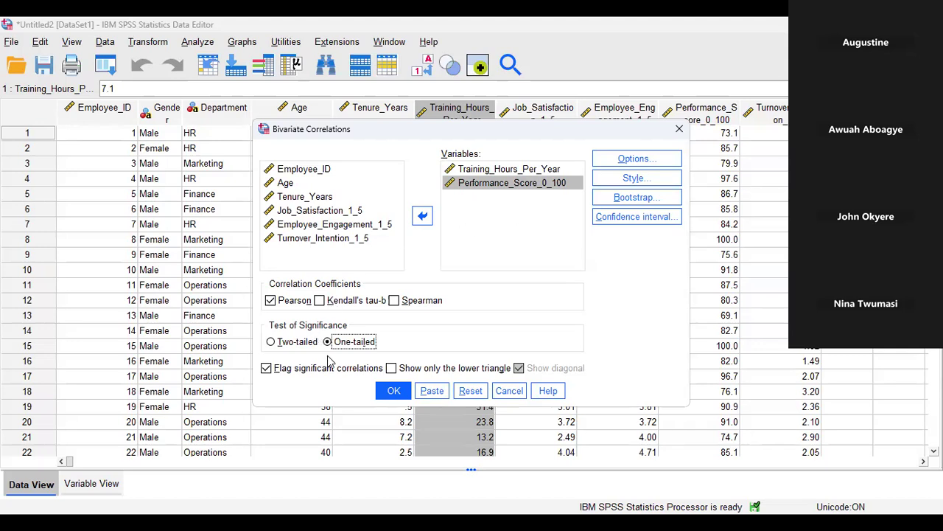
click(273, 343)
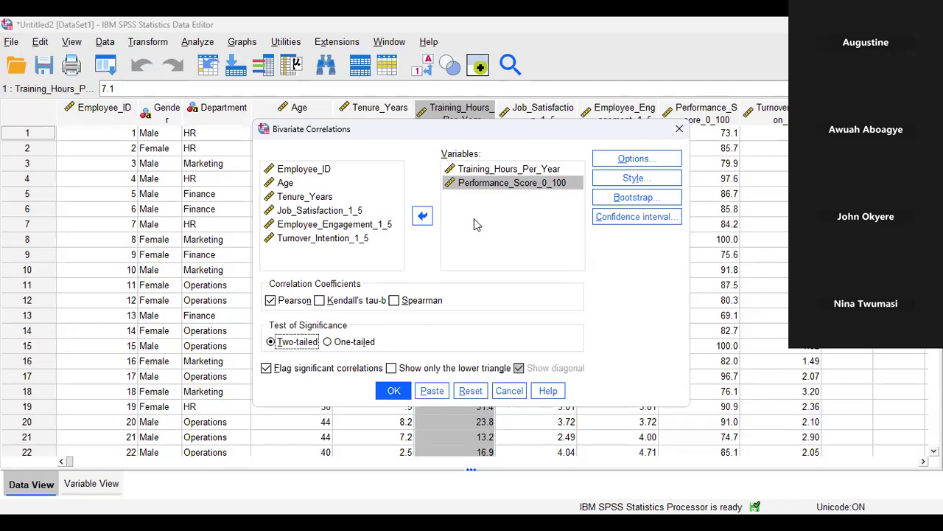
click(329, 346)
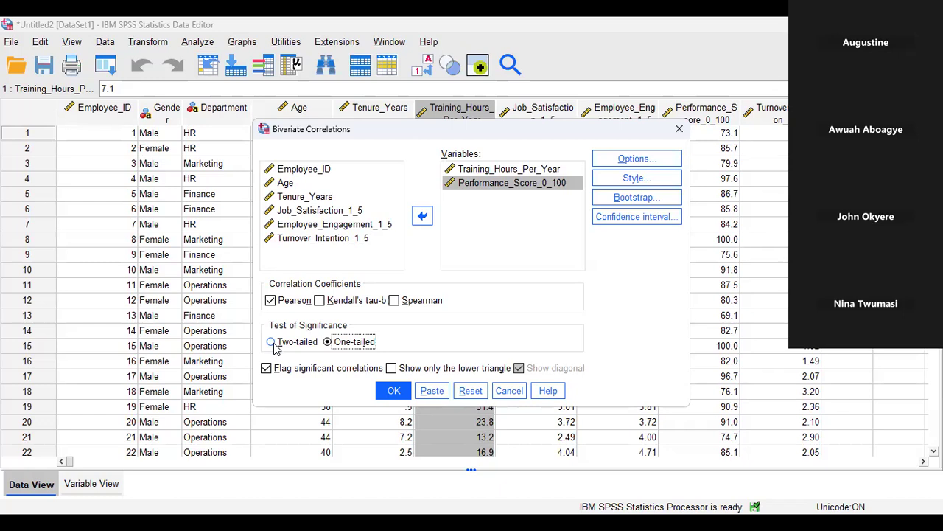
Set the significance test back to Two-tailed and keep Flag significant correlations checked.
click(277, 346)
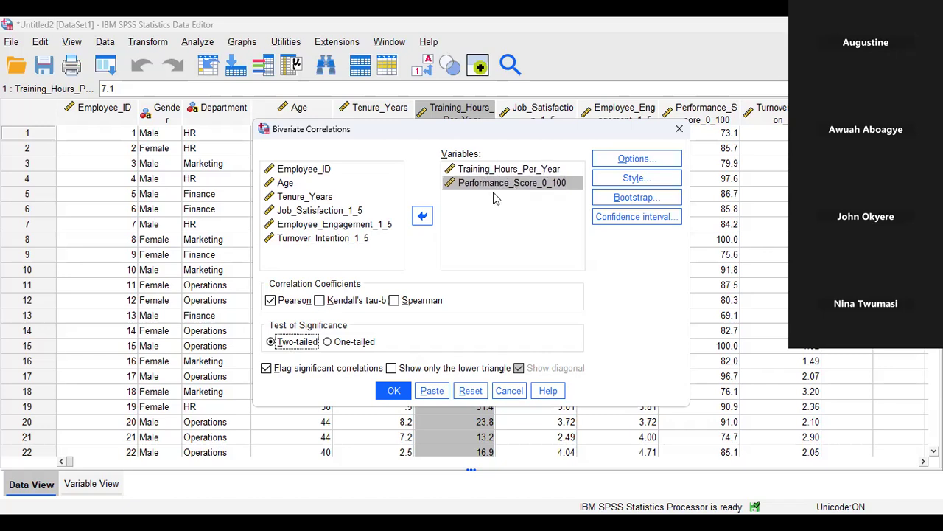
click(328, 342)
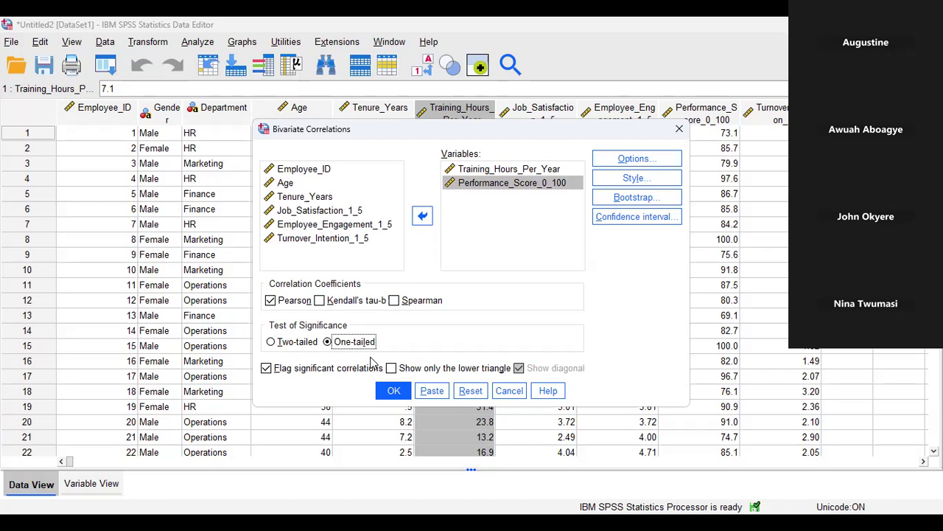
click(272, 343)
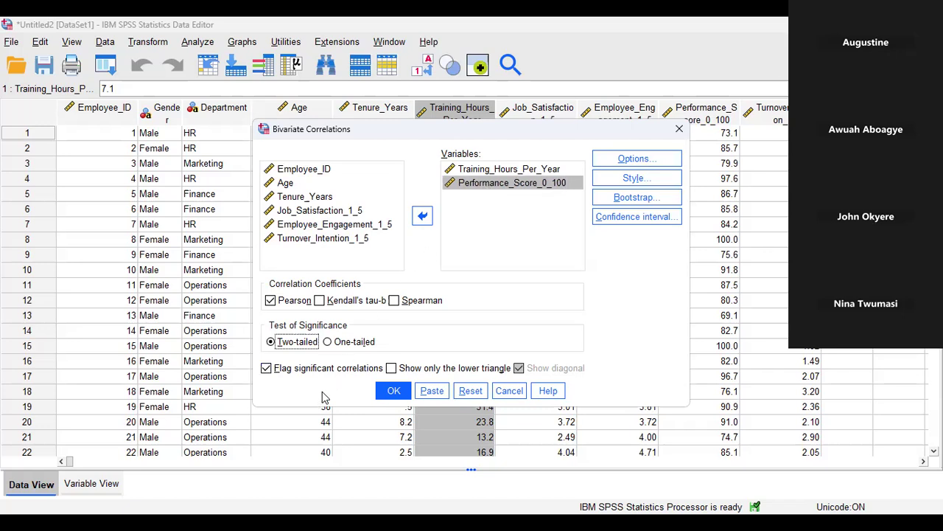
click(266, 368)
click(266, 369)
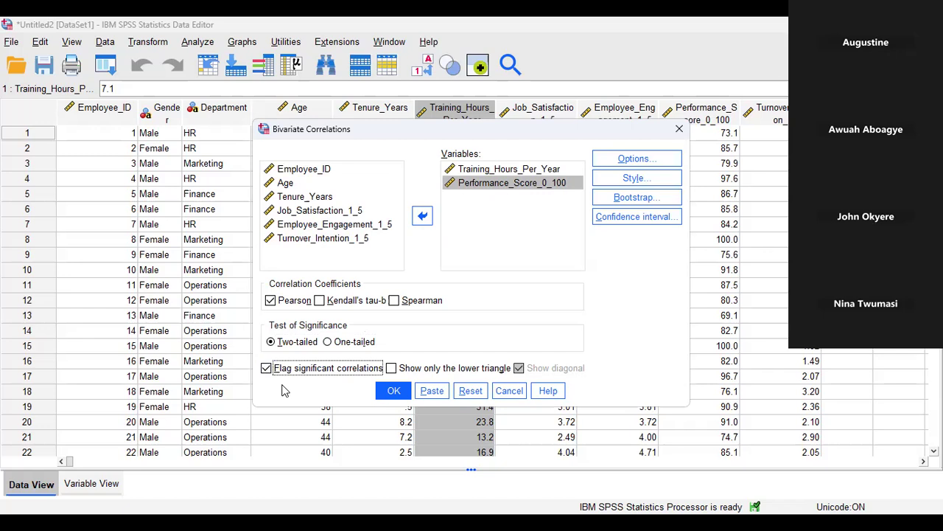
click(620, 161)
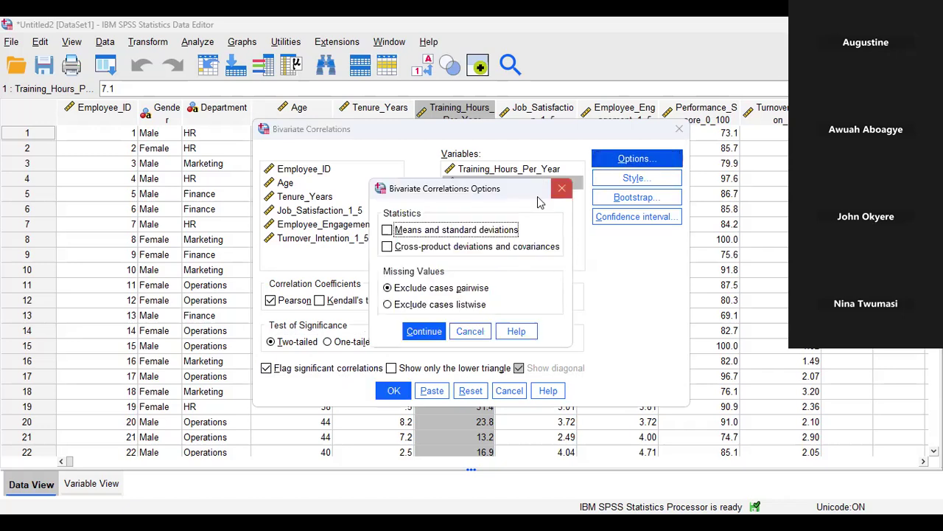
click(424, 334)
click(612, 178)
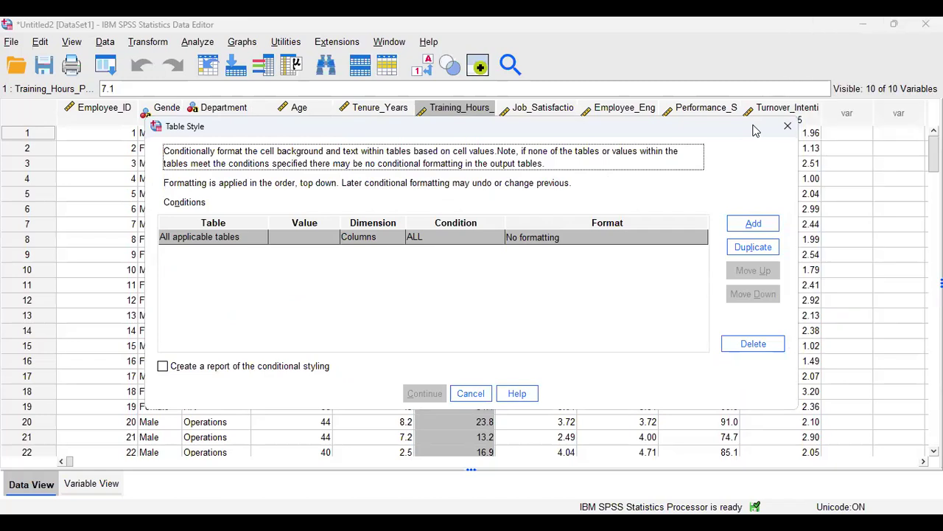
drag(740, 132, 691, 96)
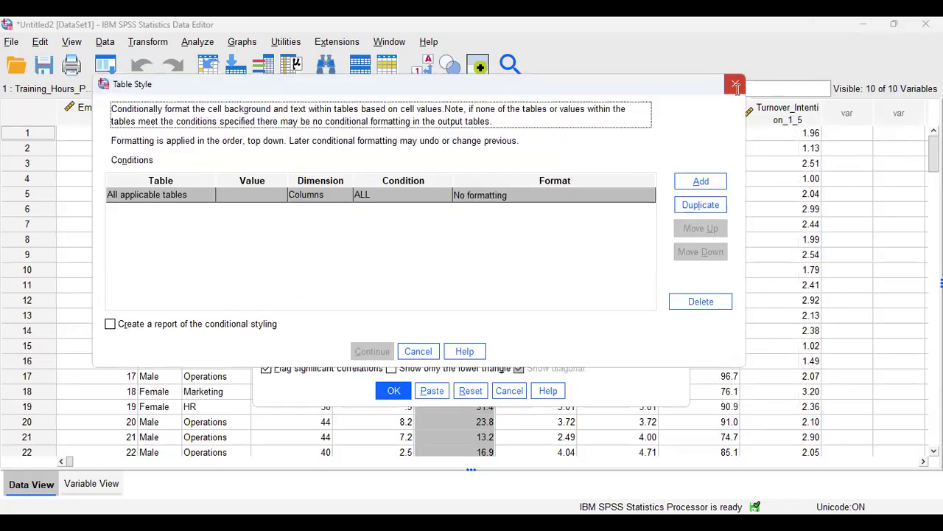
click(736, 85)
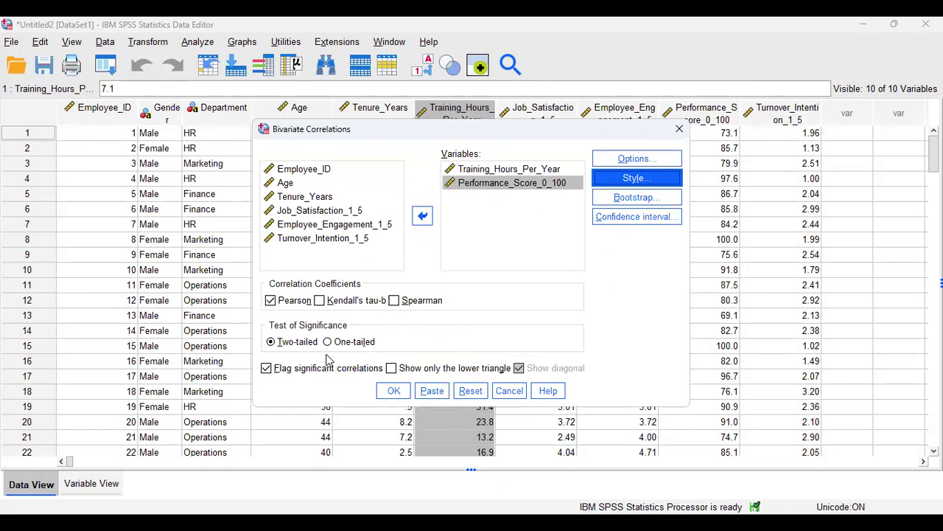
Run the two-tailed Pearson correlation of training hours against performance score.
click(394, 393)
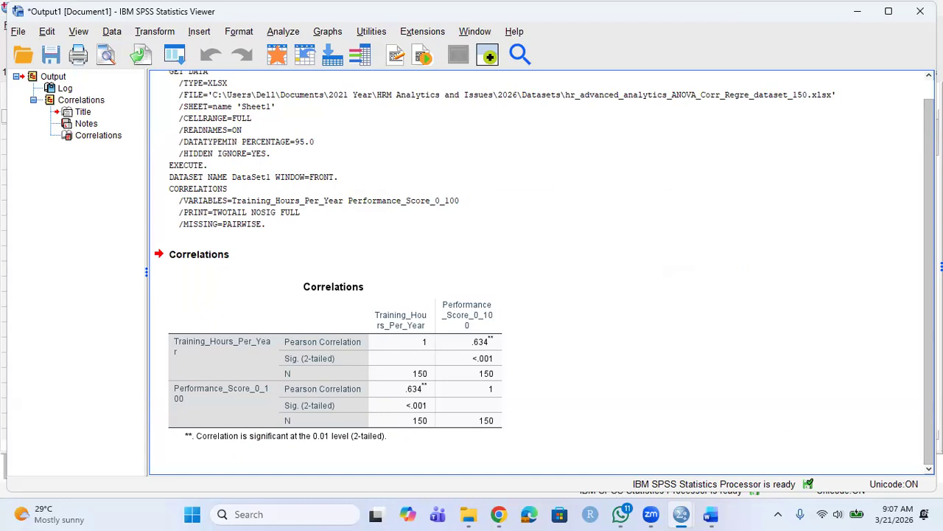
click(273, 372)
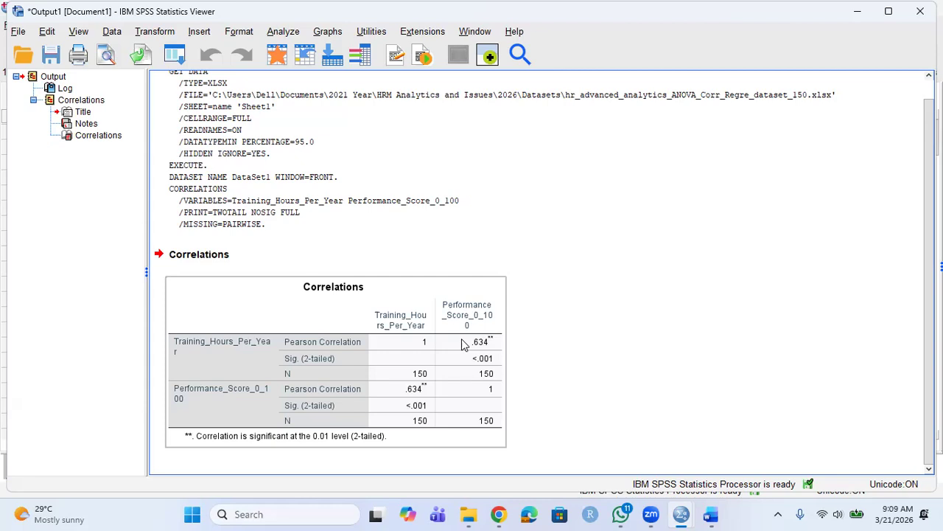
click(514, 369)
click(485, 360)
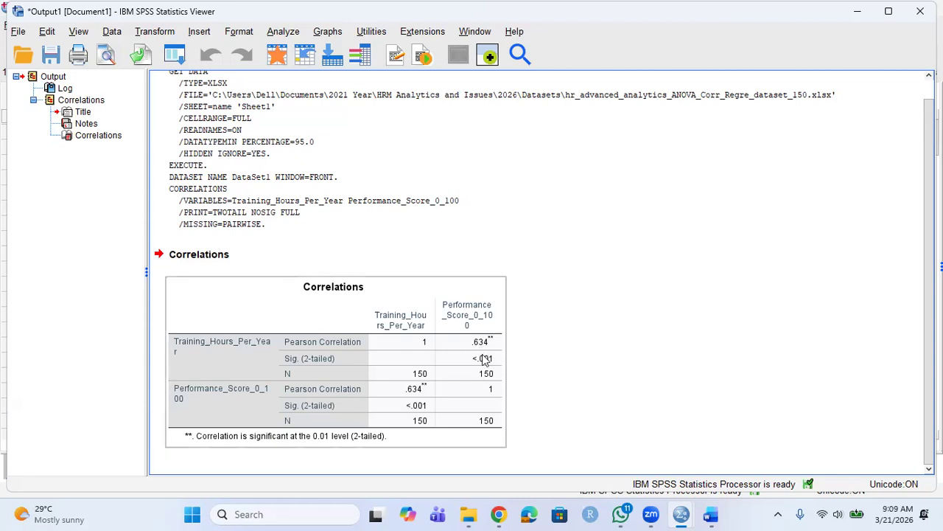
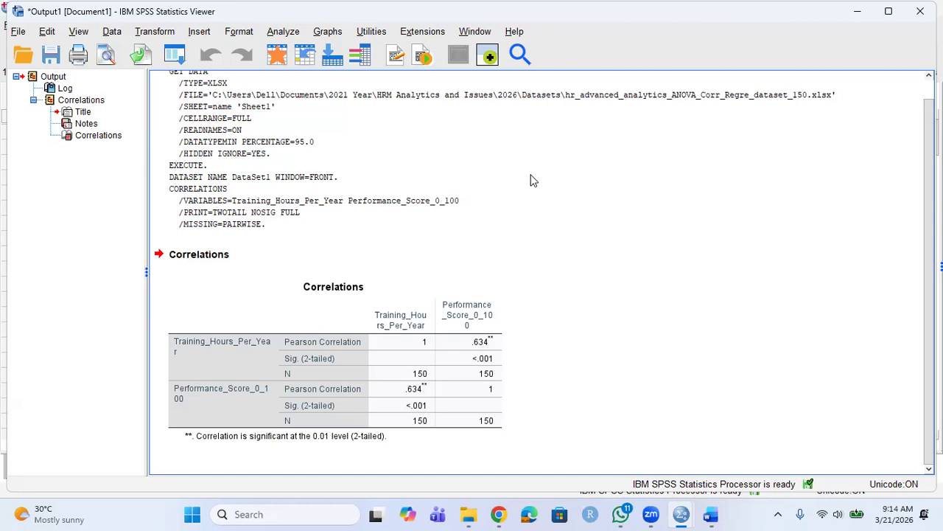
Open the Correlations table in the pivot table editor to reveal the exact significance 3.0111E-18.
click(487, 359)
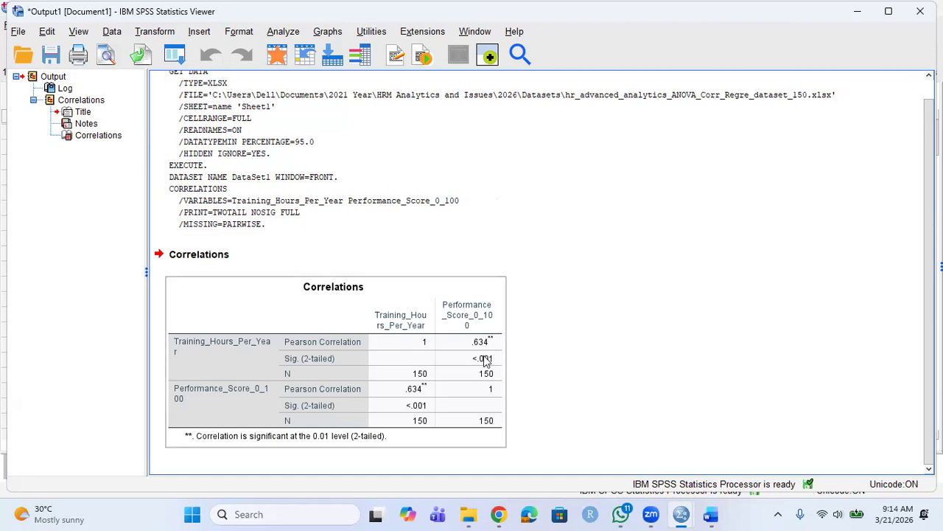
click(516, 363)
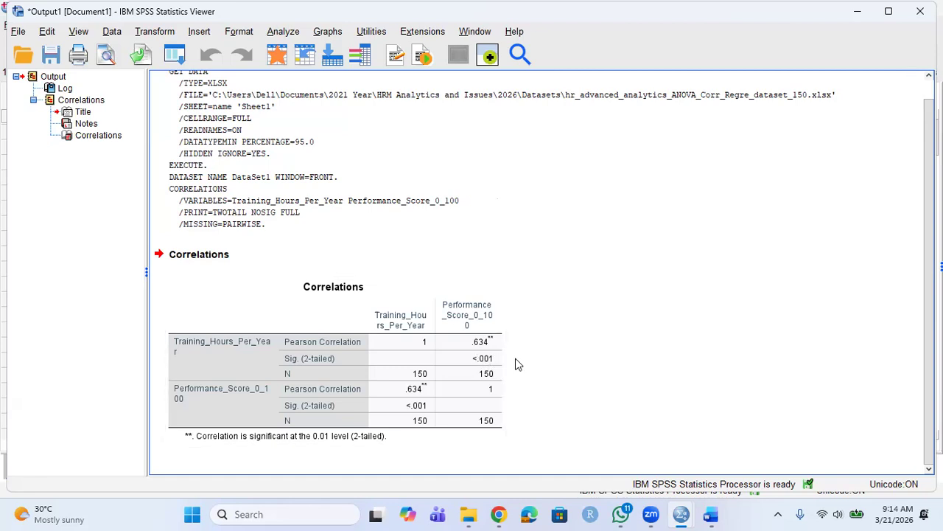
click(505, 354)
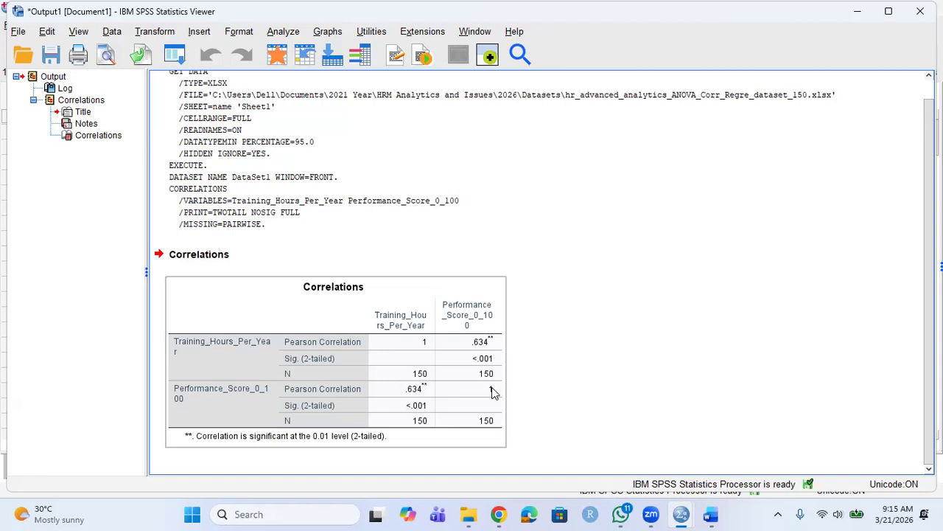
click(539, 331)
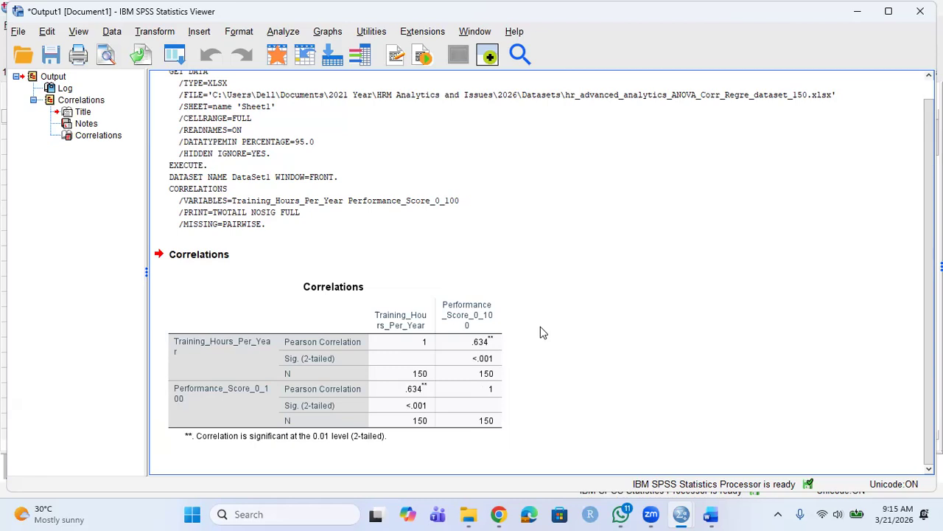
click(462, 326)
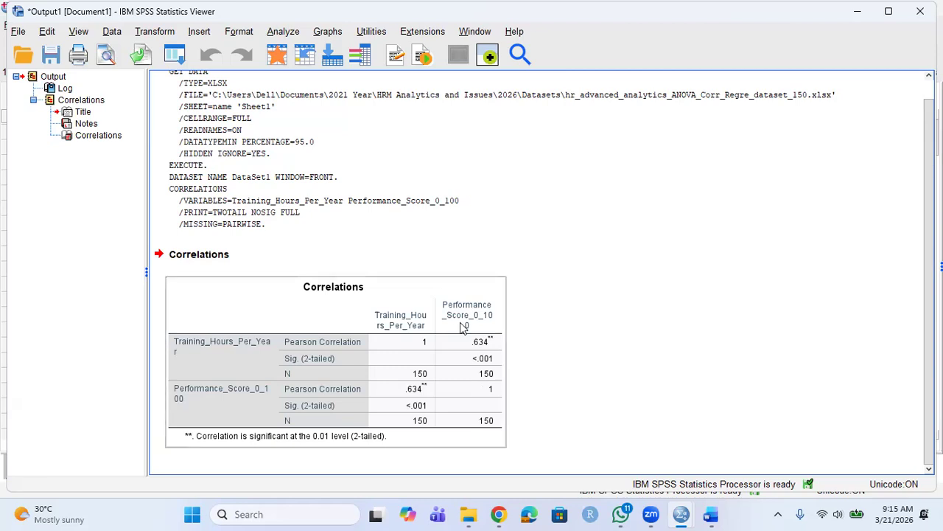
click(516, 360)
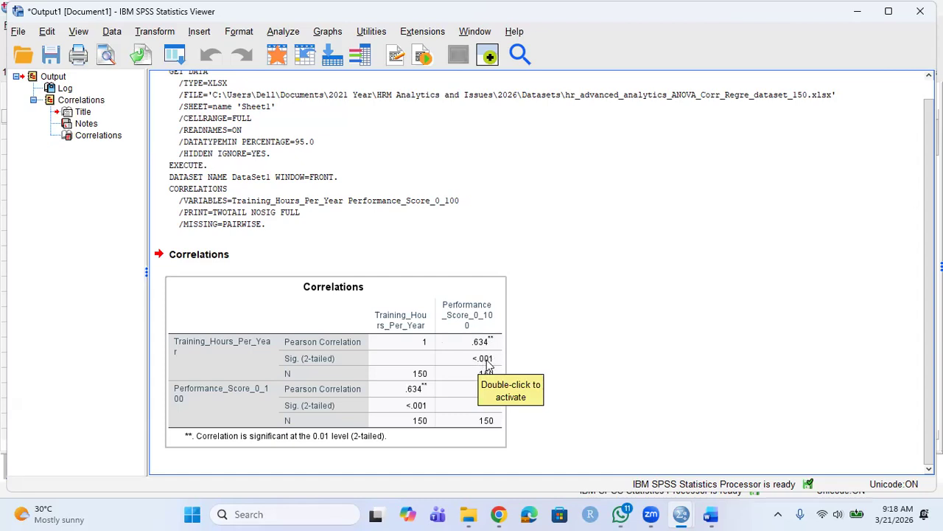
double_click(486, 365)
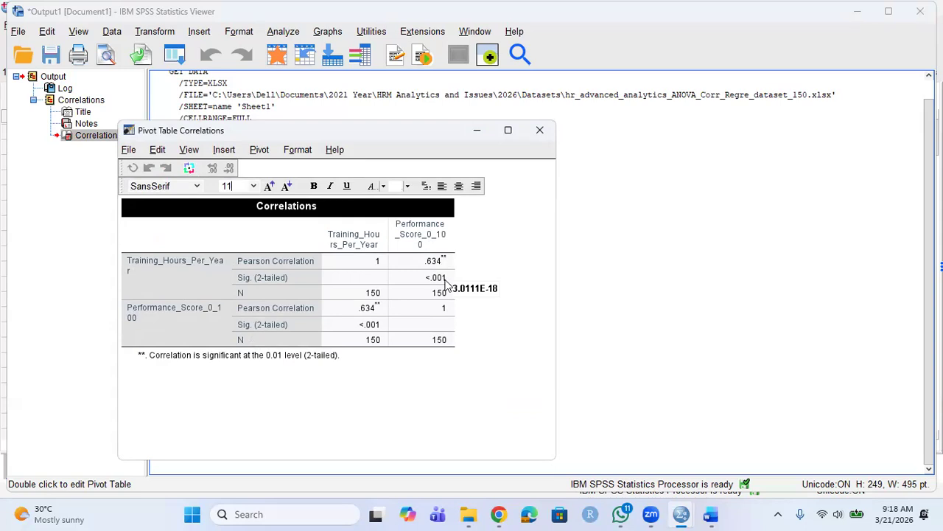
mouse_move(436, 285)
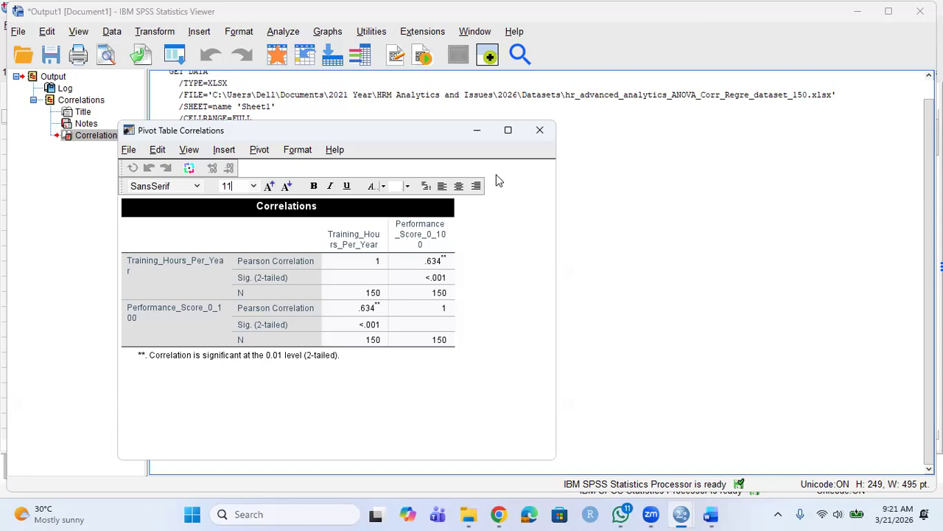
click(616, 325)
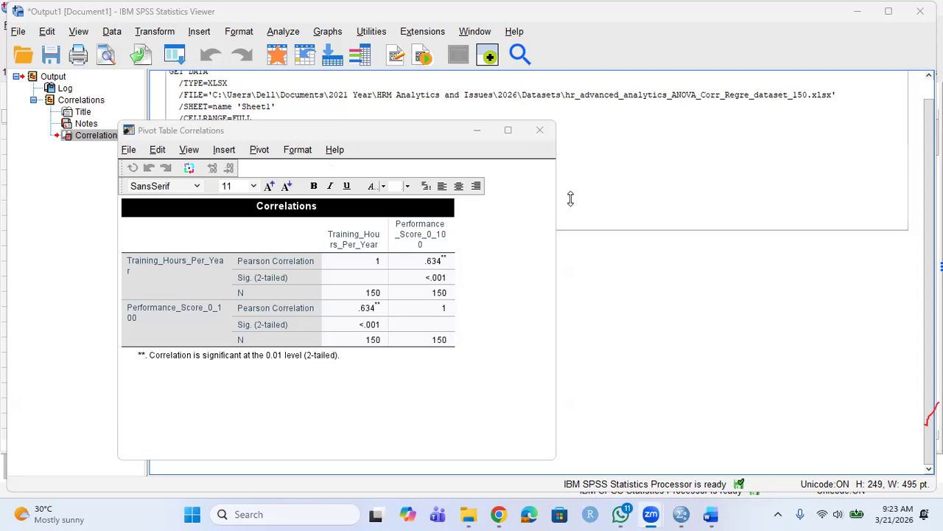
Move the pivot table editor aside, close it, and bring up the Analyze menu.
drag(332, 137, 378, 262)
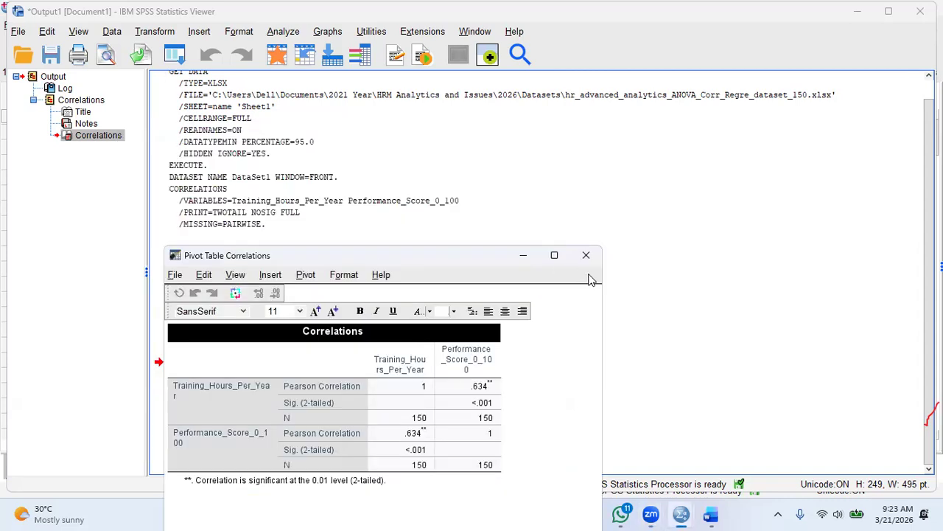
click(586, 256)
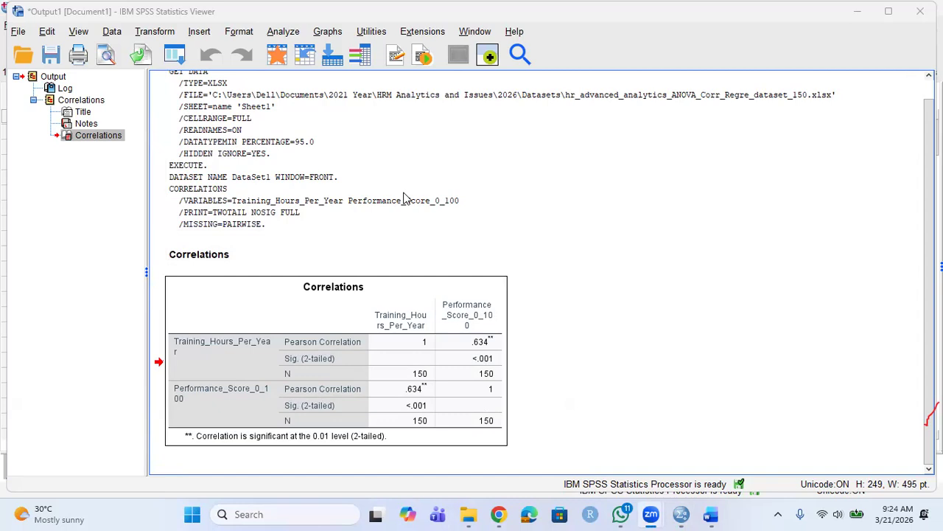
key(alt+a)
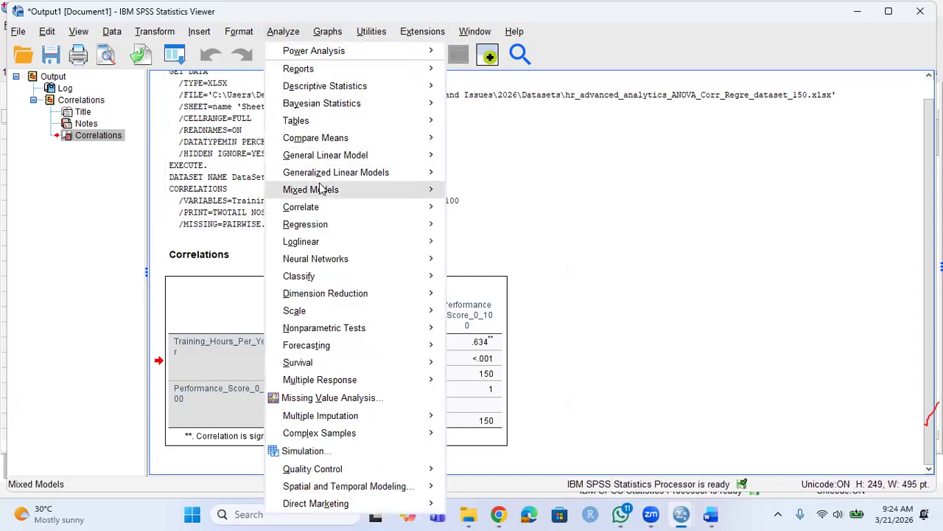
In Bivariate Correlations, add Job_Satisfaction_1_5, Employee_Engagement_1_5 and Turnover_Intention_1_5 to the variables.
mouse_move(310, 214)
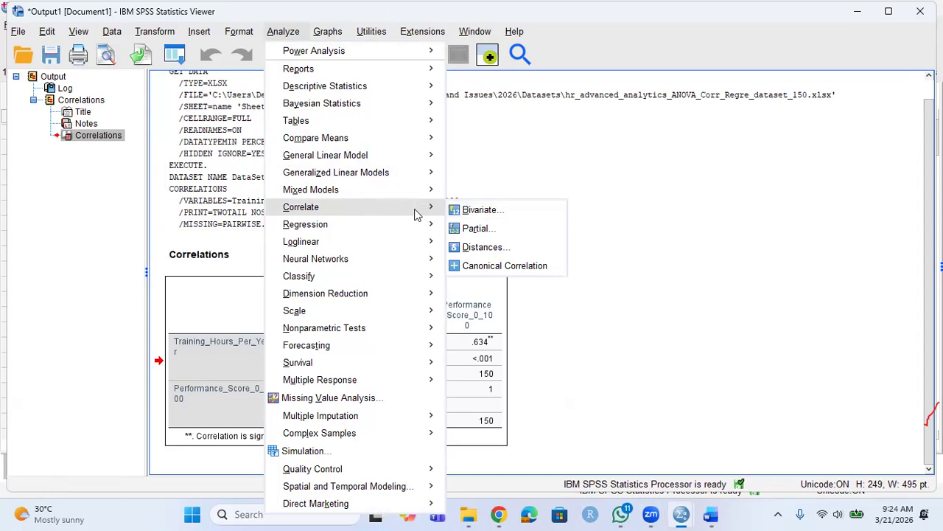
click(468, 213)
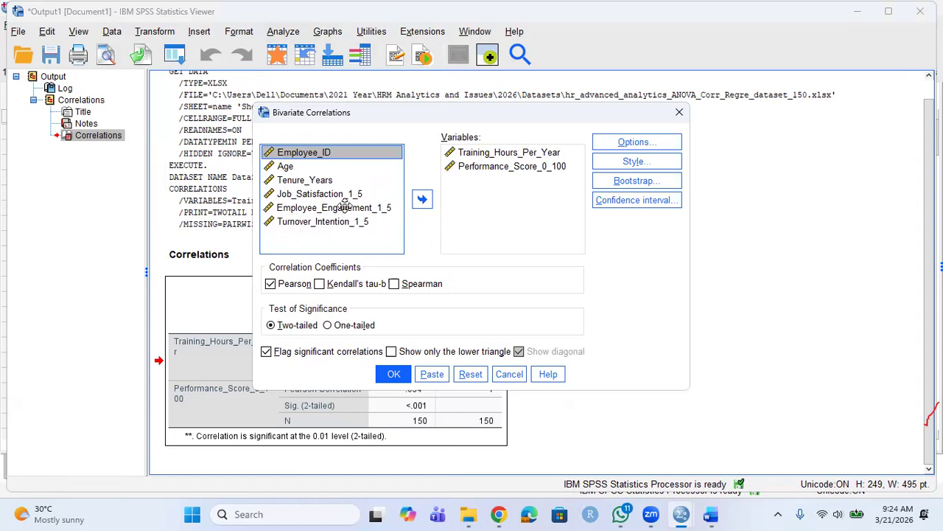
click(499, 207)
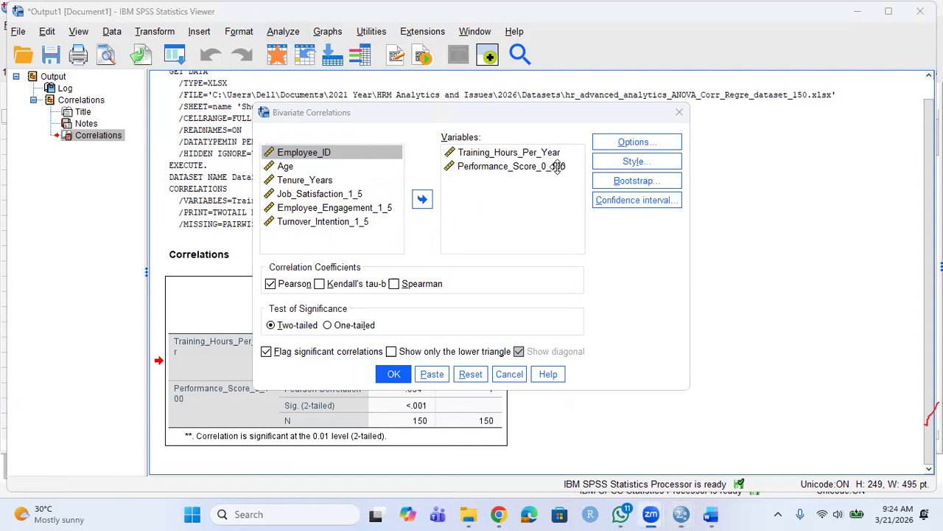
click(313, 193)
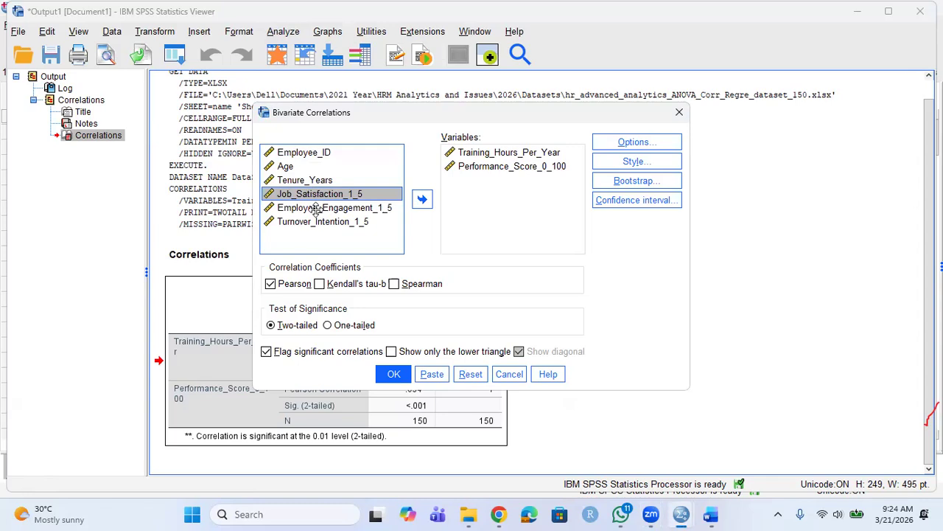
ctrl+click(317, 208)
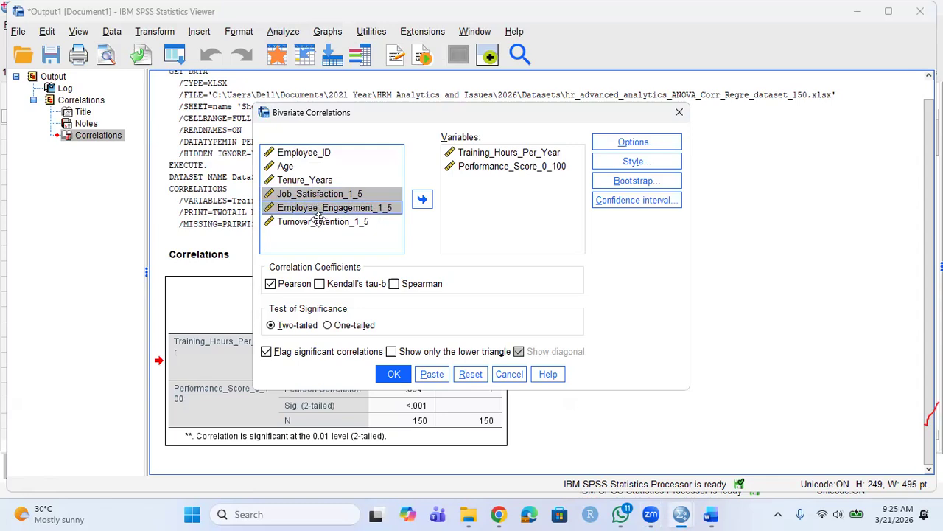
ctrl+click(319, 219)
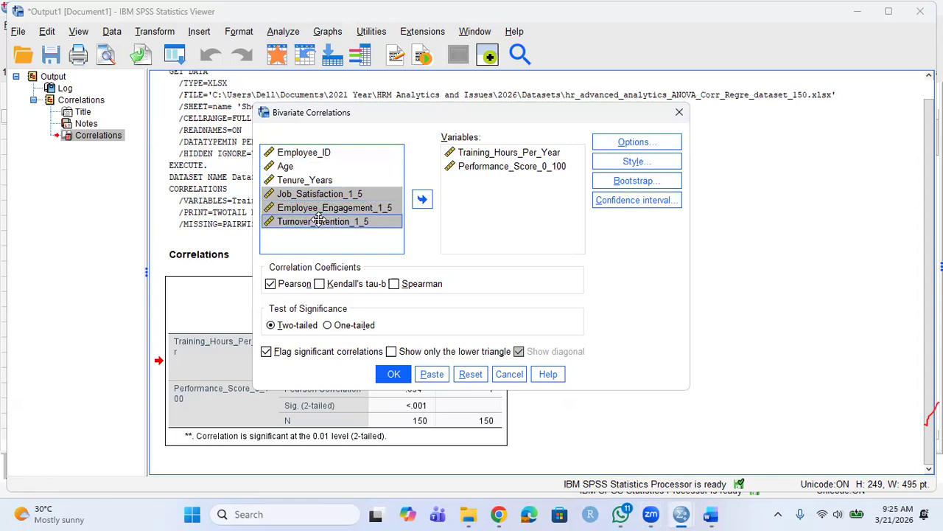
click(421, 199)
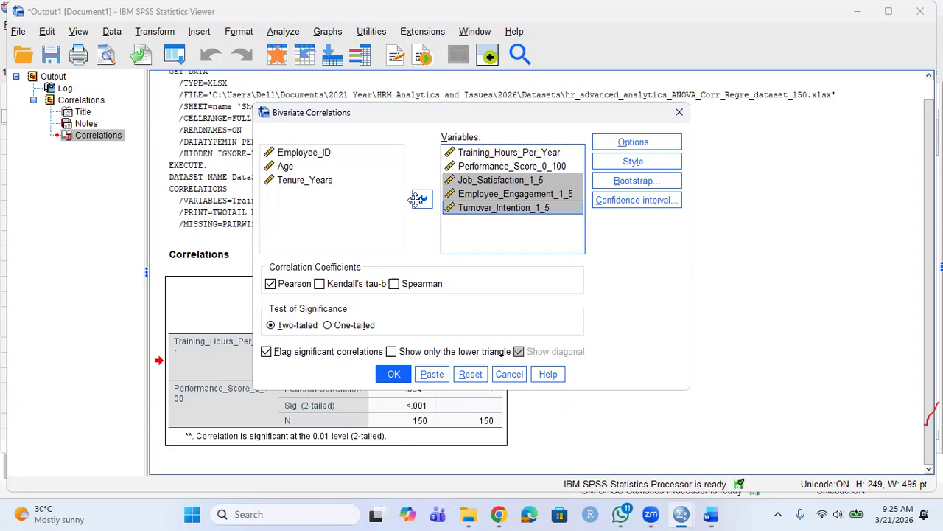
Remove Employee_Engagement_1_5 and Turnover_Intention_1_5, then run the three-variable correlation.
click(484, 194)
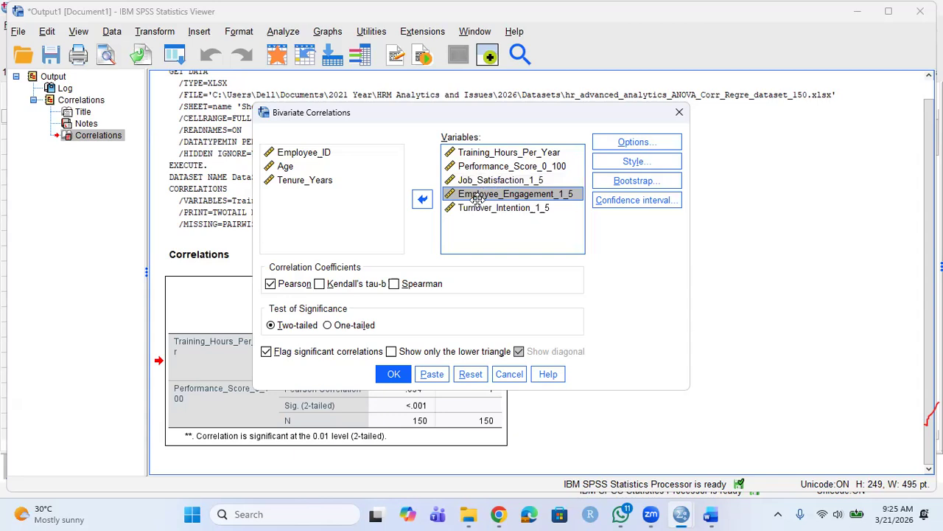
shift+click(478, 207)
click(422, 199)
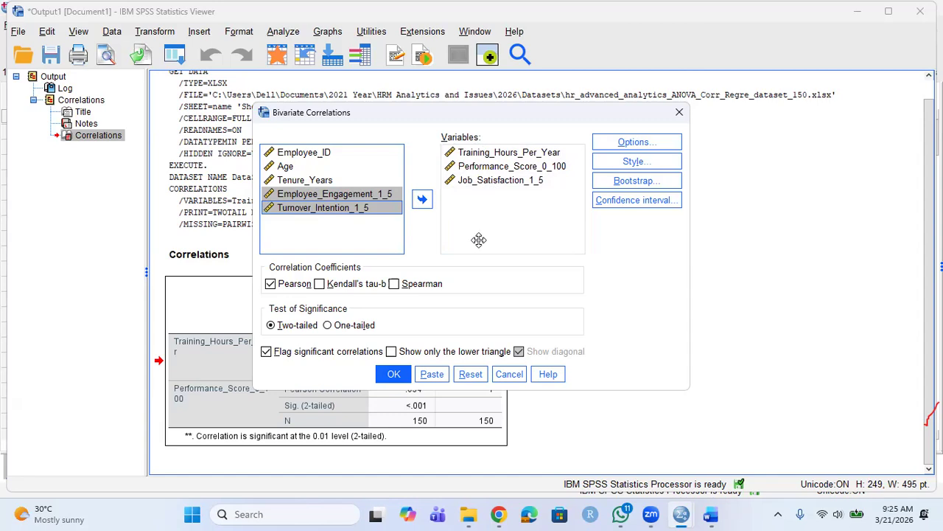
click(391, 374)
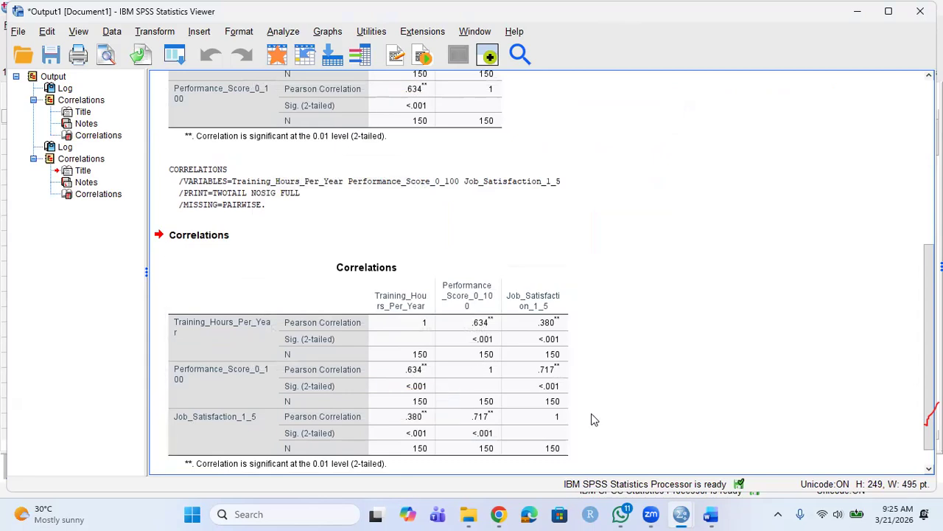
click(472, 67)
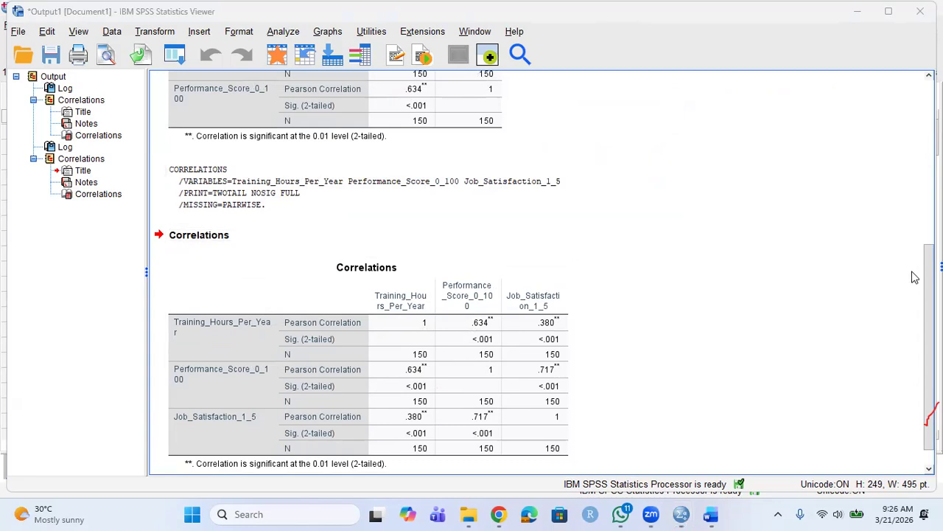
scroll(930, 393, down, 1)
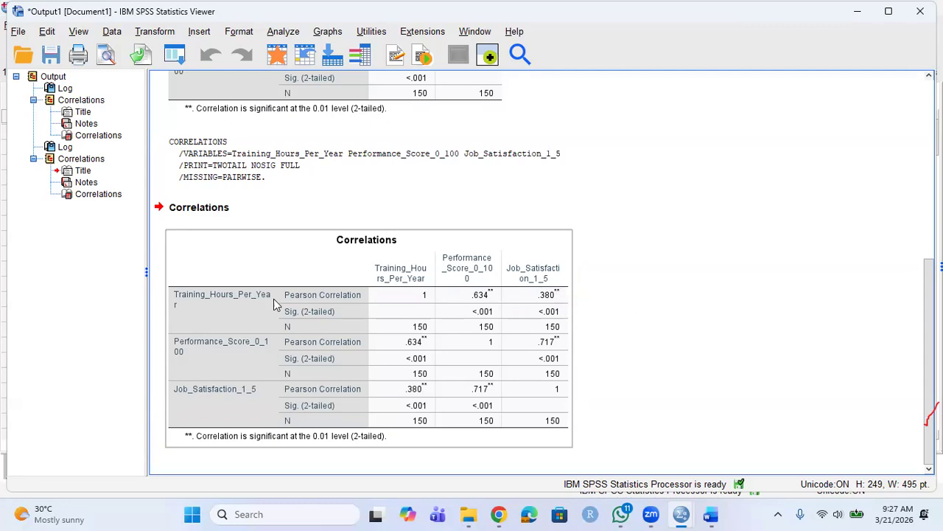
click(299, 264)
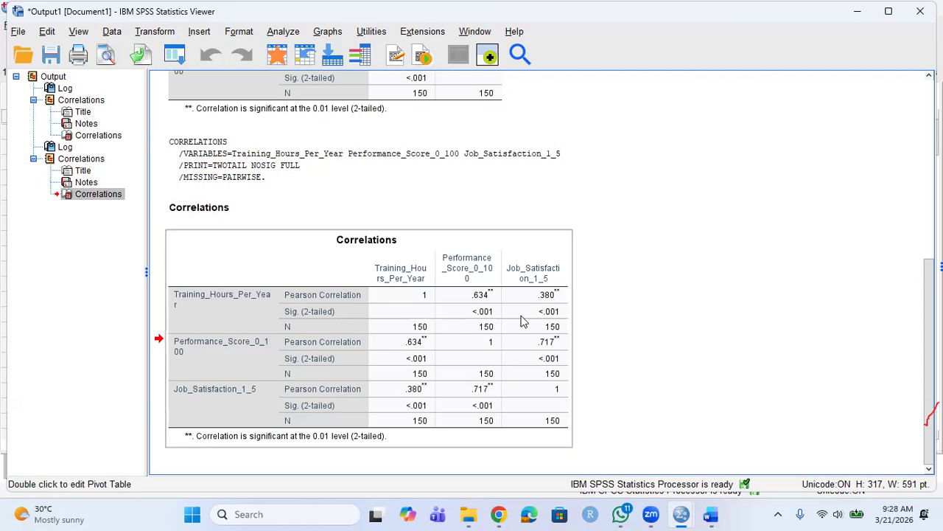
double_click(549, 378)
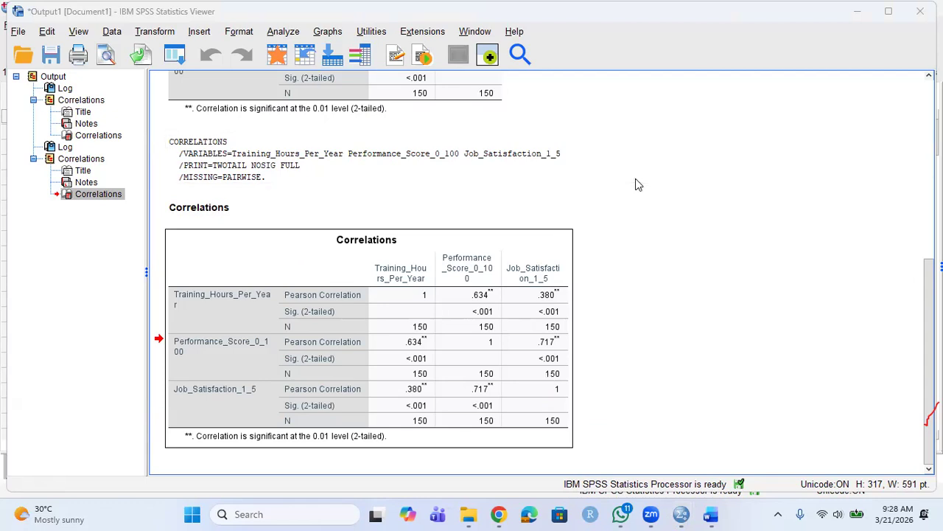
drag(929, 361, 929, 235)
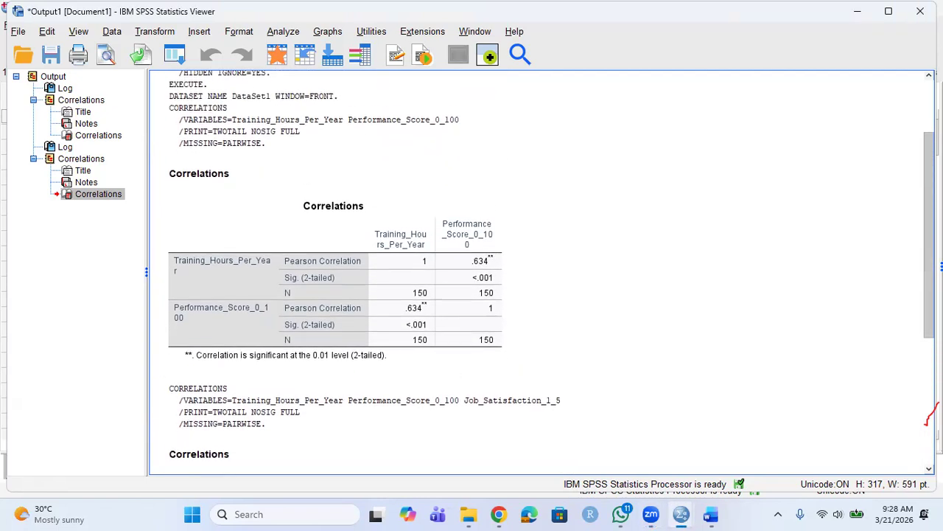
click(375, 358)
drag(929, 235, 929, 362)
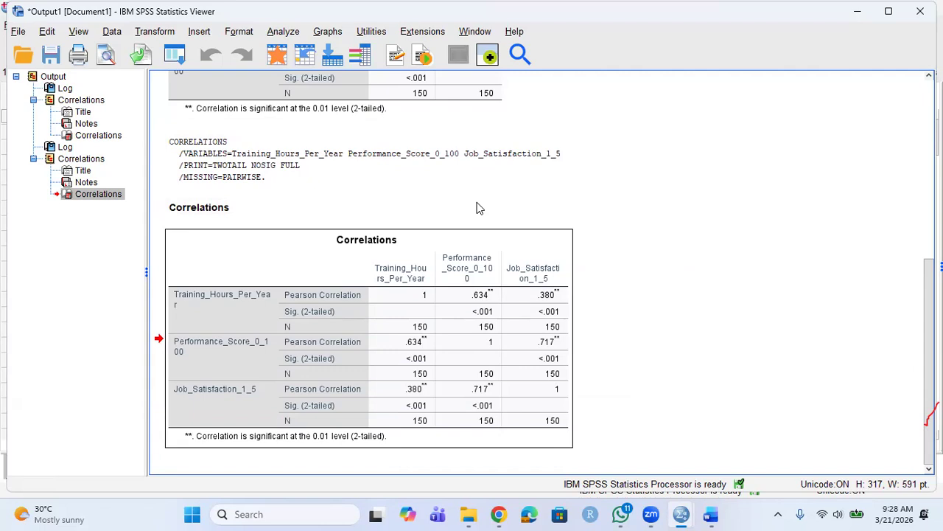
click(283, 31)
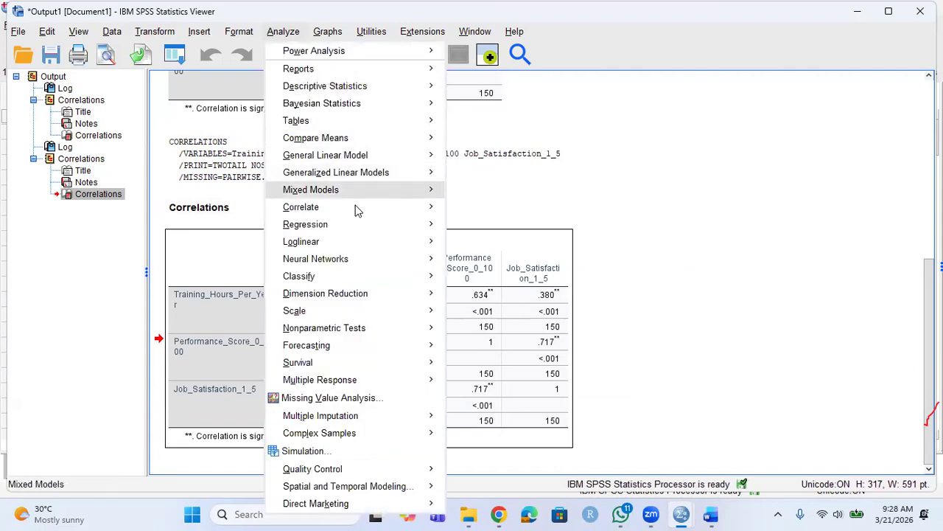
Rerun the bivariate correlation for the three variables with a one-tailed significance test.
mouse_move(355, 250)
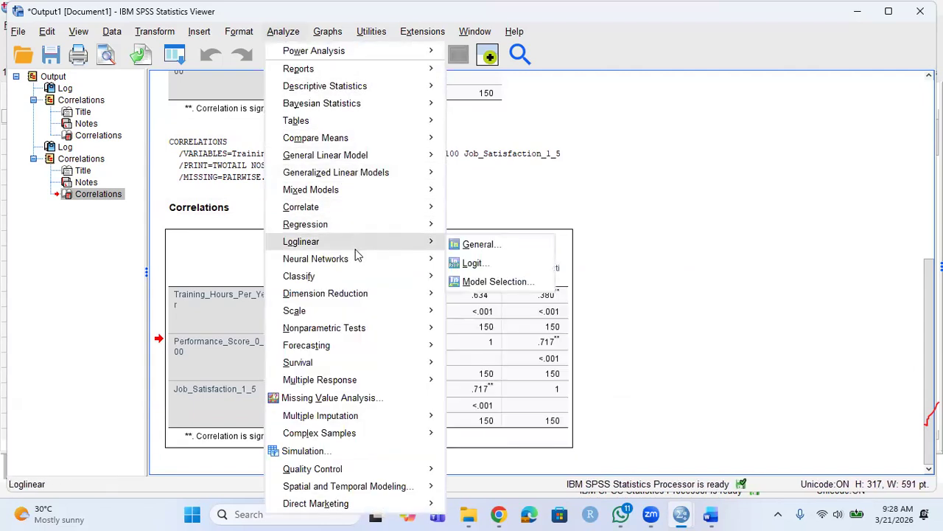
mouse_move(362, 205)
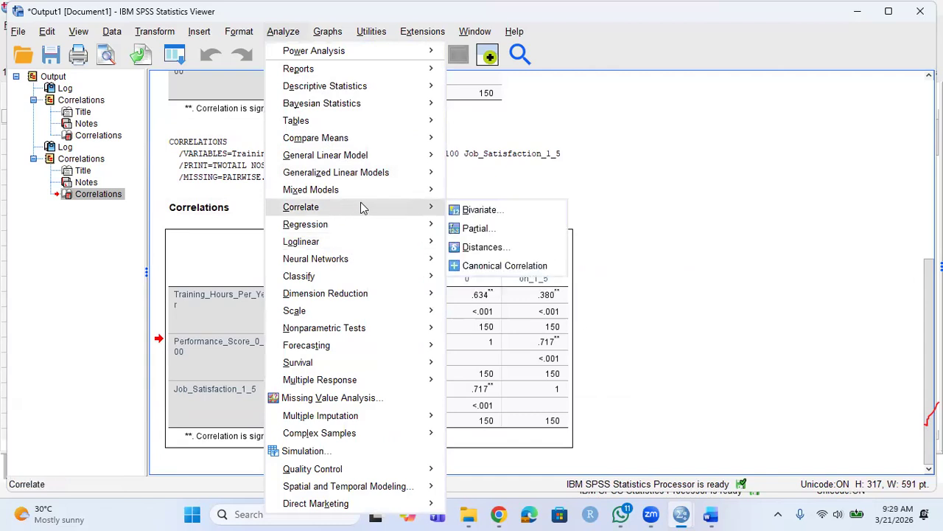
click(481, 210)
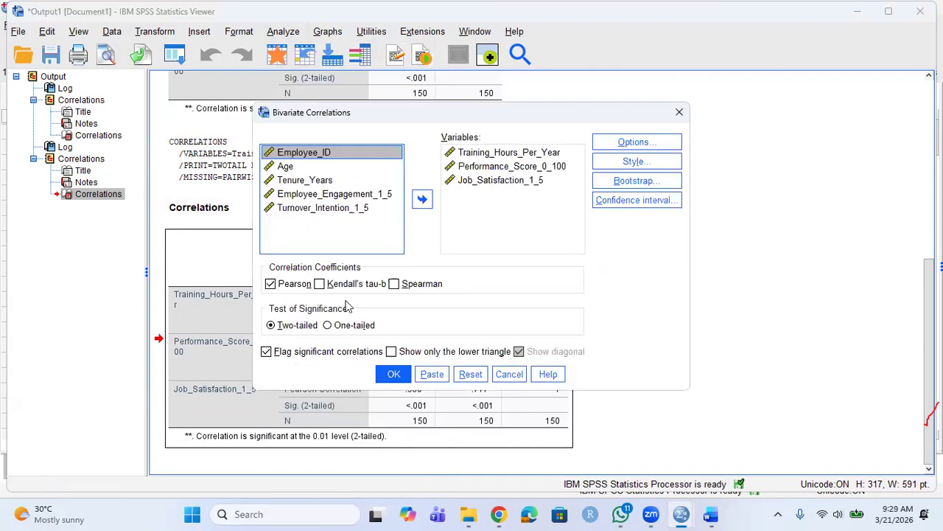
click(329, 327)
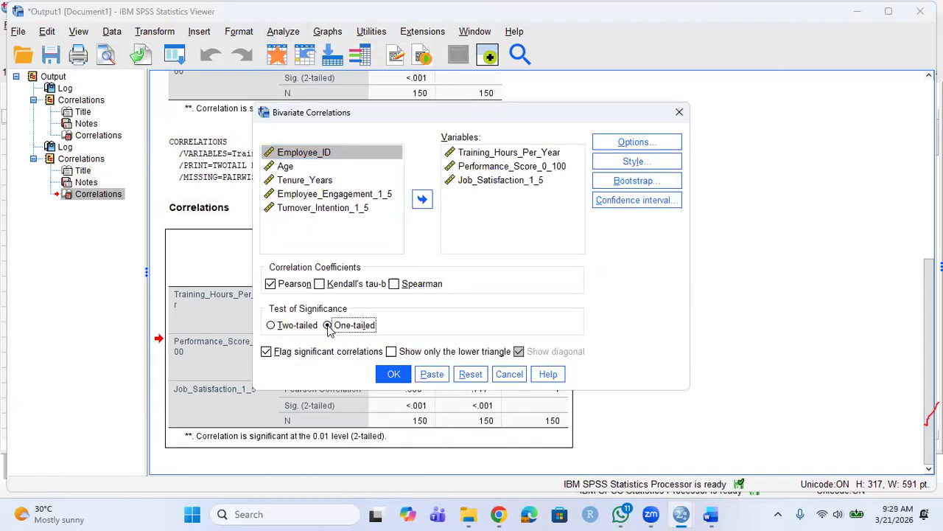
click(394, 376)
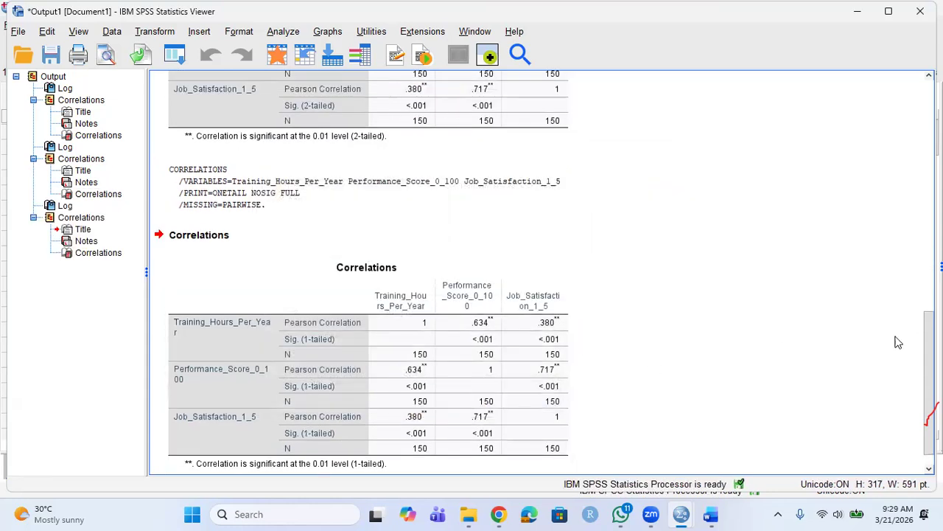
Scroll back to the two-tailed Correlations table and bring up the Analyze menu.
scroll(930, 416, down, 2)
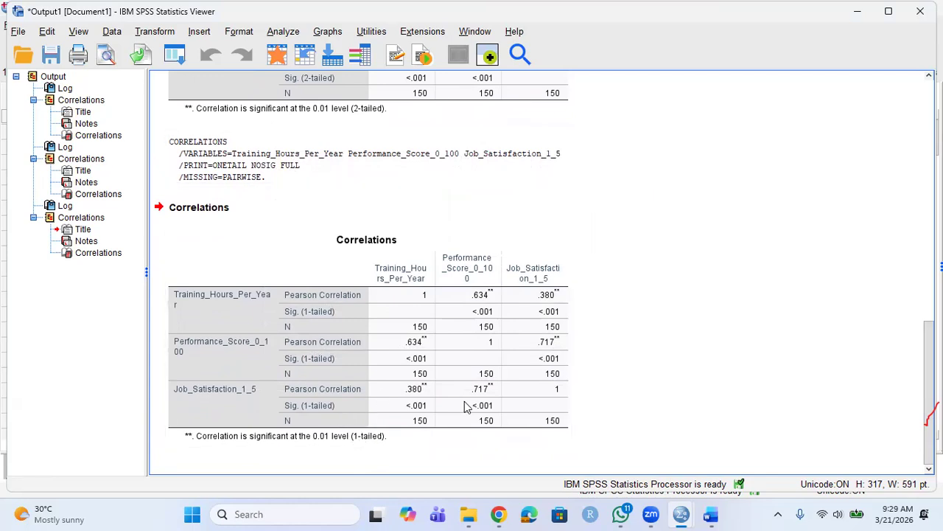
scroll(928, 380, up, 3)
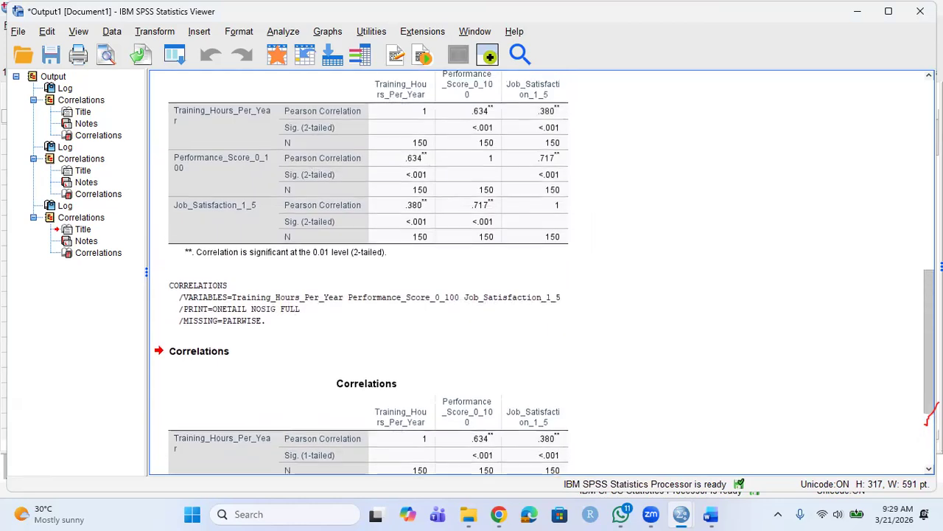
scroll(928, 420, up, 1)
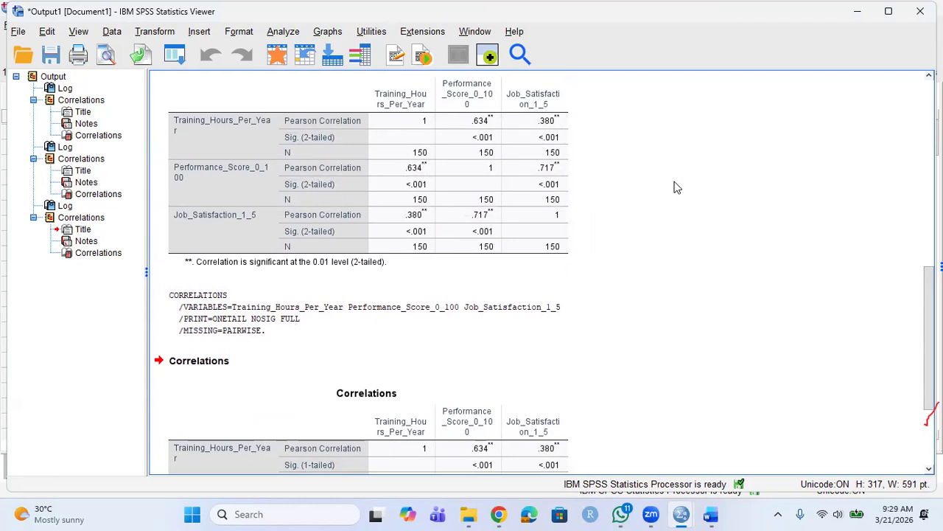
click(283, 31)
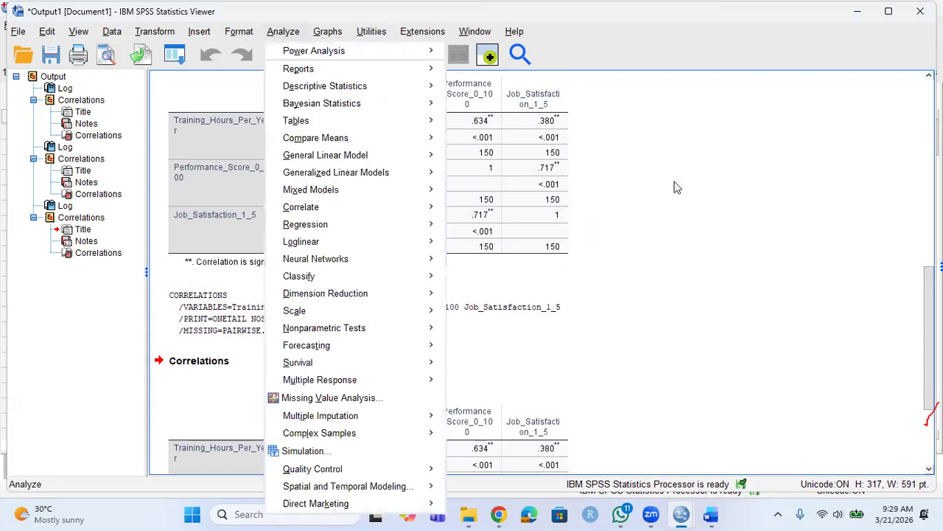
mouse_move(340, 206)
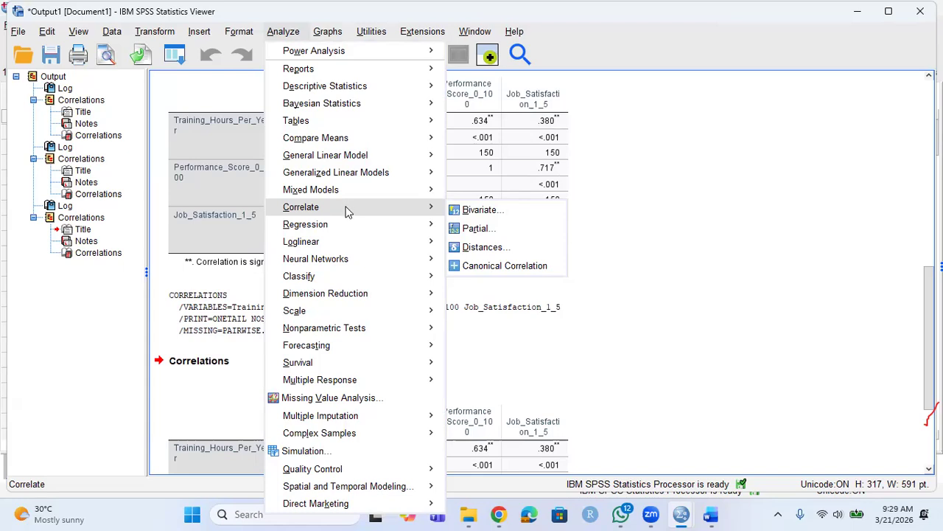
click(475, 212)
click(394, 285)
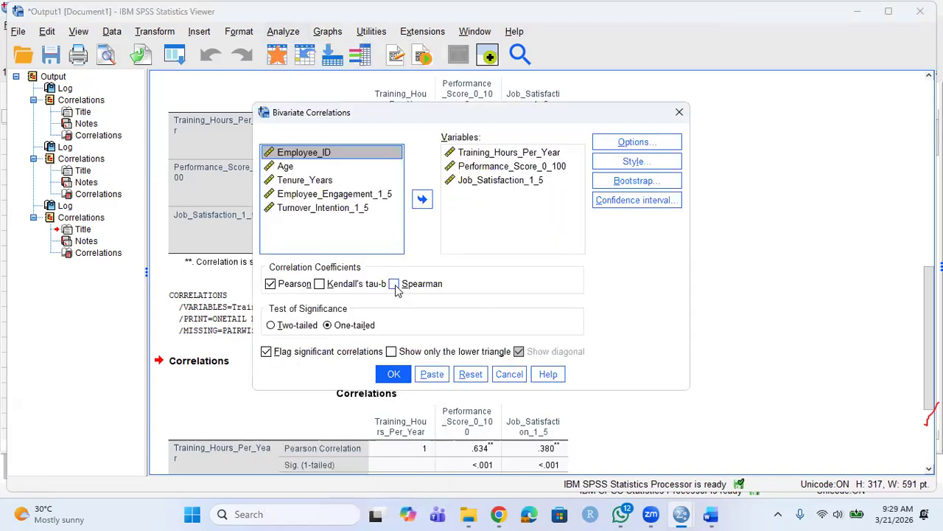
click(273, 284)
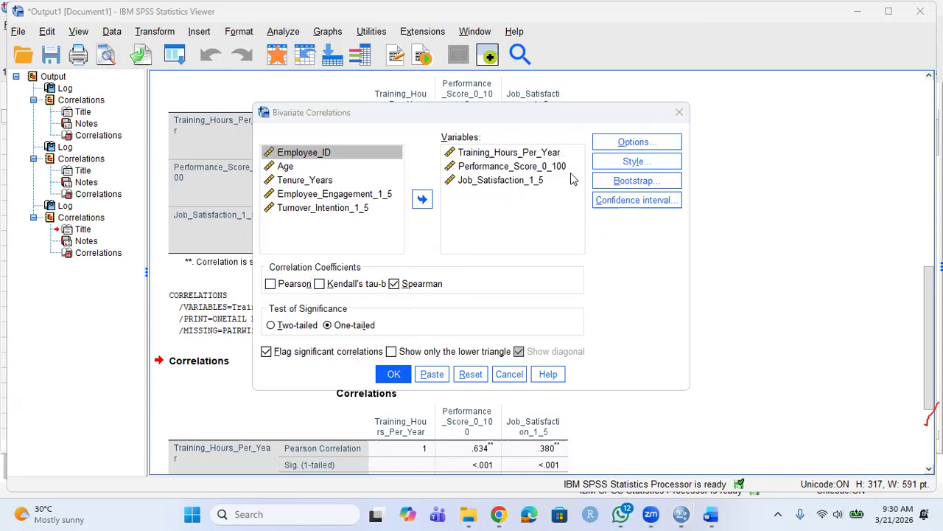
click(679, 112)
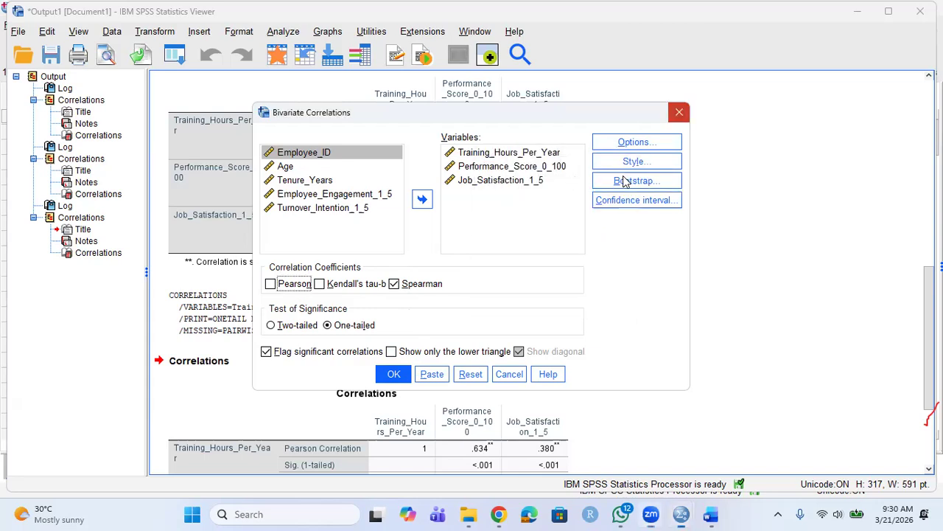
click(465, 295)
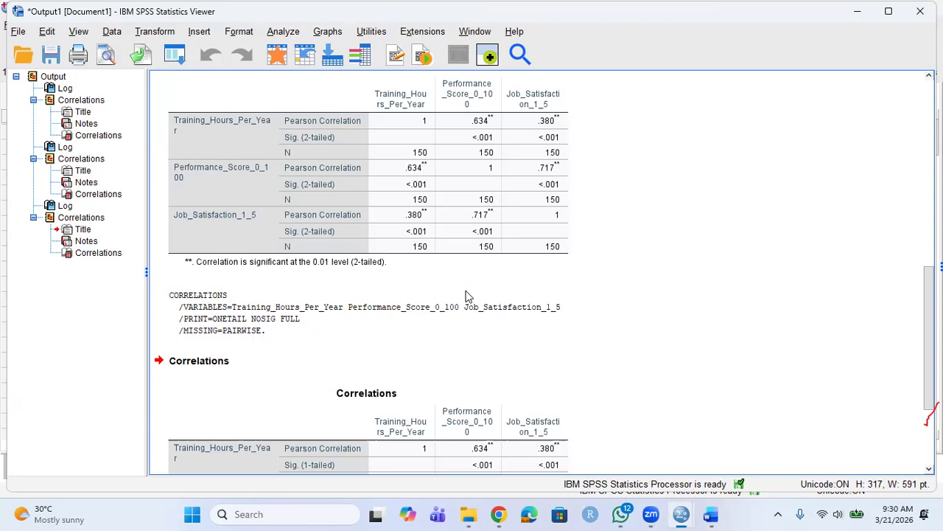
Select the correlation syntax block, reopen Bivariate Correlations and show its Options dialog.
click(362, 300)
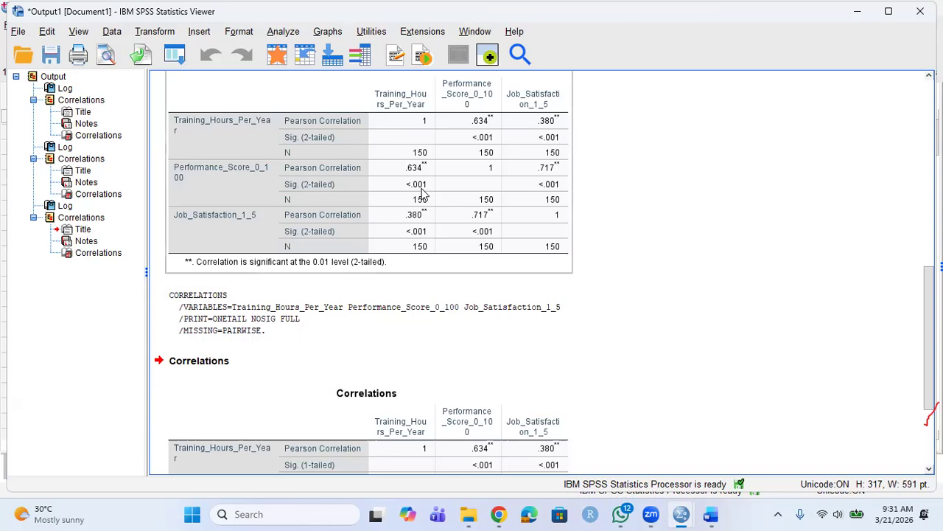
click(283, 30)
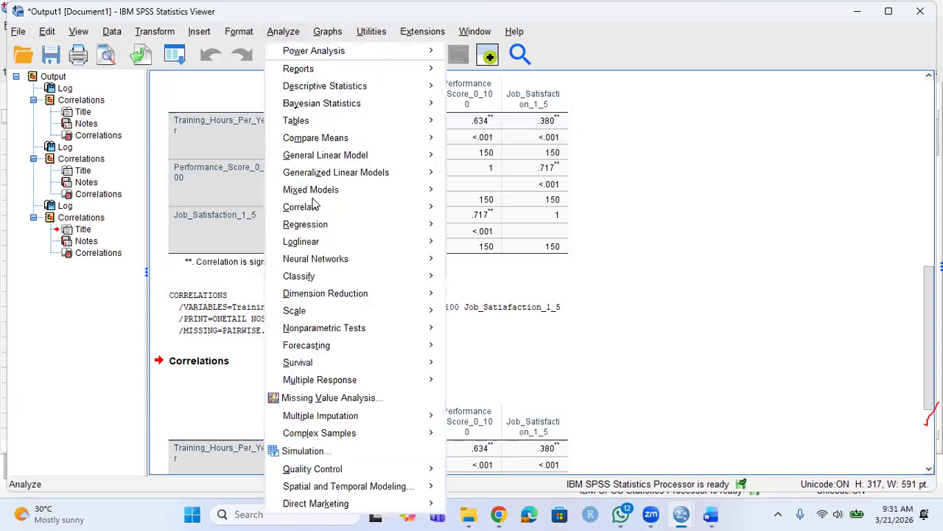
mouse_move(352, 299)
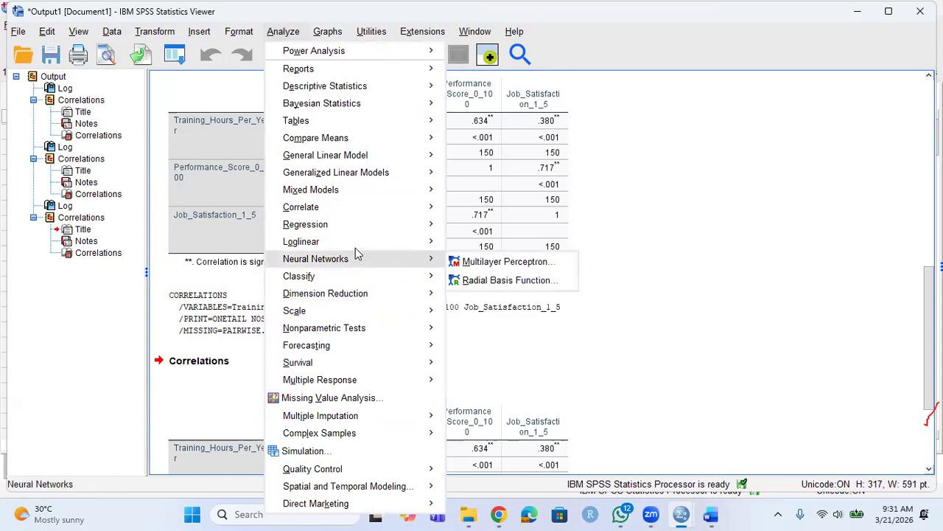
mouse_move(347, 239)
mouse_move(355, 213)
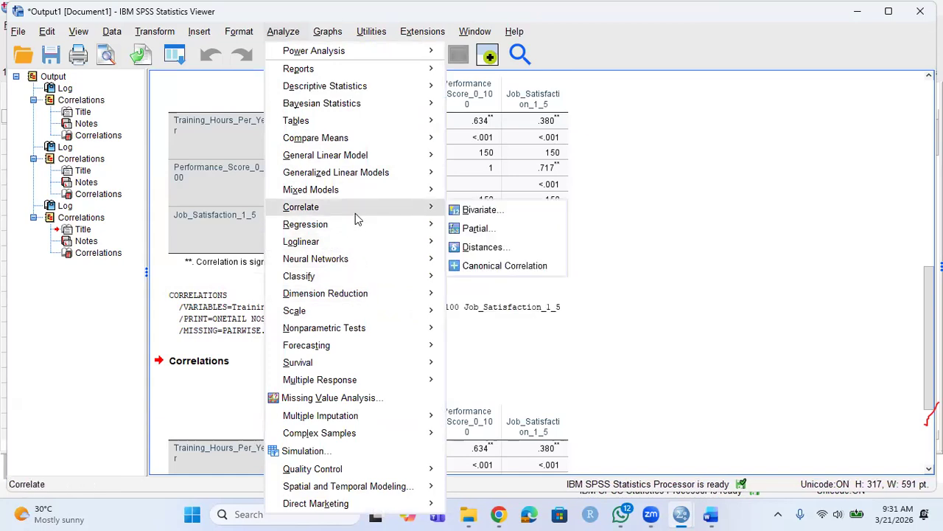
click(475, 210)
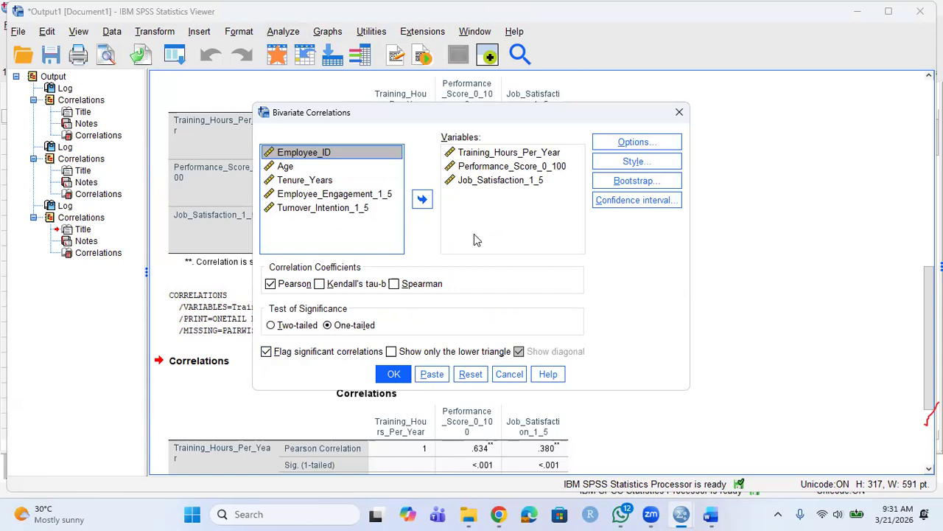
key(alt+o)
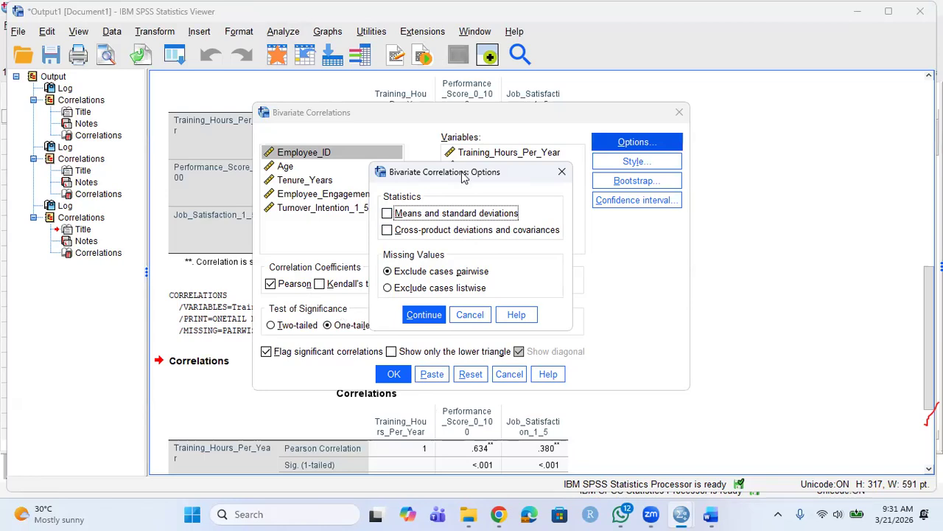
Close Options unchanged and switch the correlation coefficient from Pearson to Spearman.
click(562, 174)
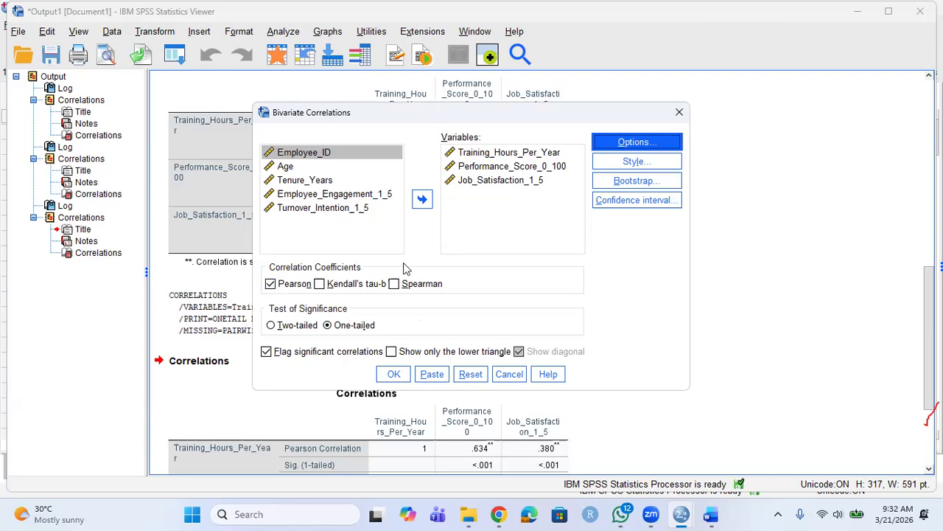
click(394, 284)
click(286, 289)
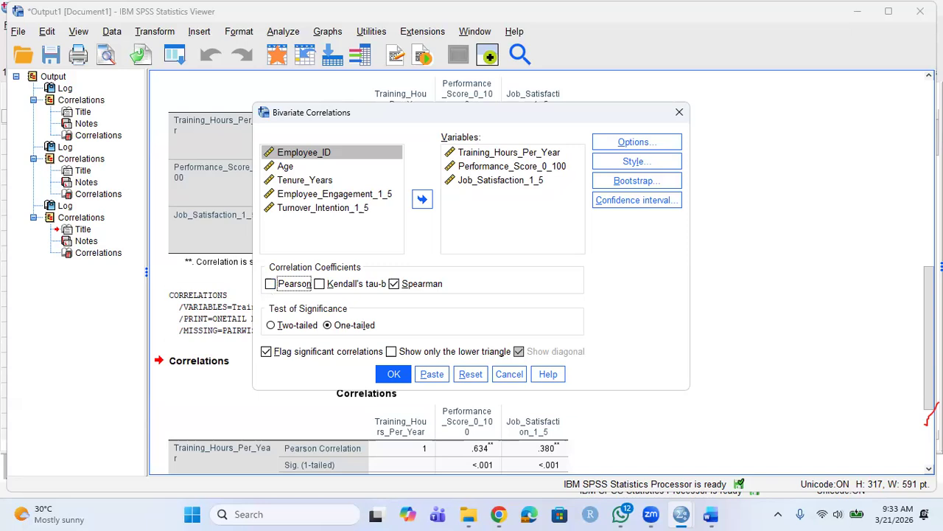
Scroll the Viewer down to the one-tailed correlations table at the bottom of the output.
drag(929, 347, 929, 401)
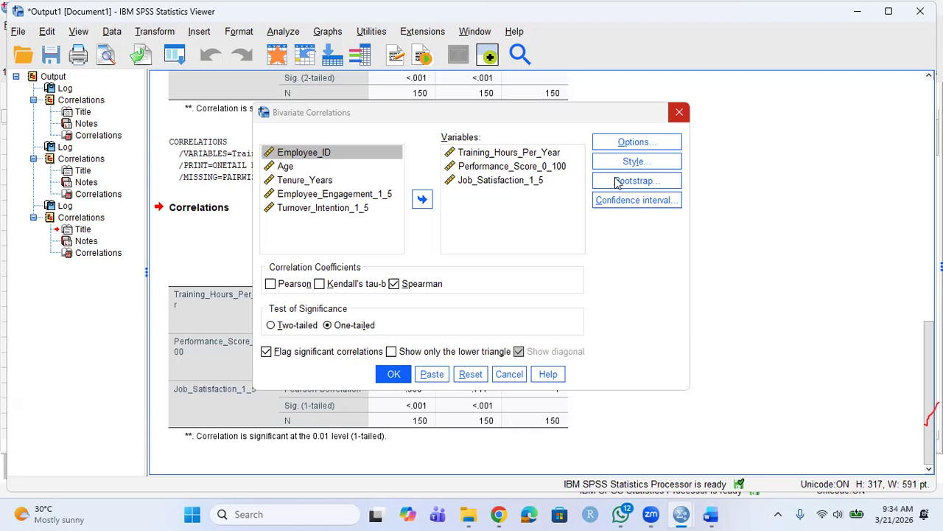
Dismiss the Spearman correlation setup and zoom the Word regression notes to 170%.
key(Escape)
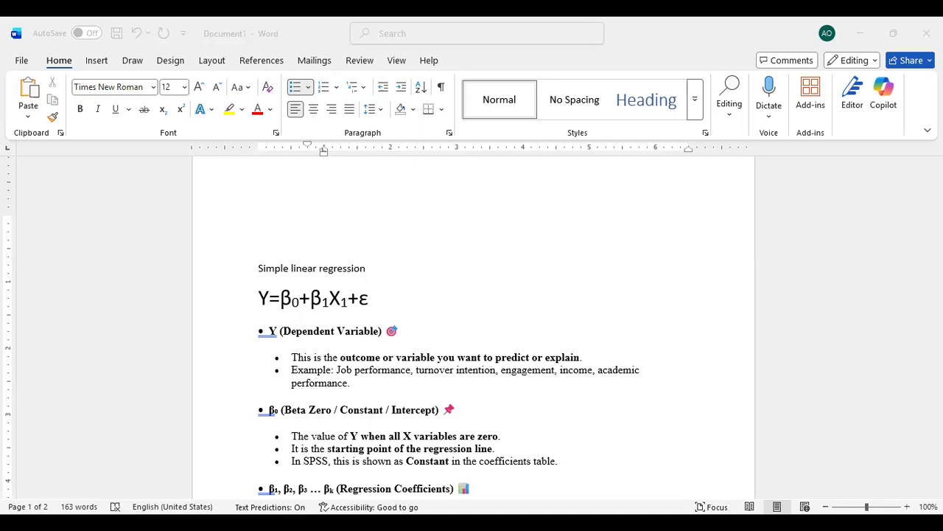
ctrl+scroll(472, 325, up, 4)
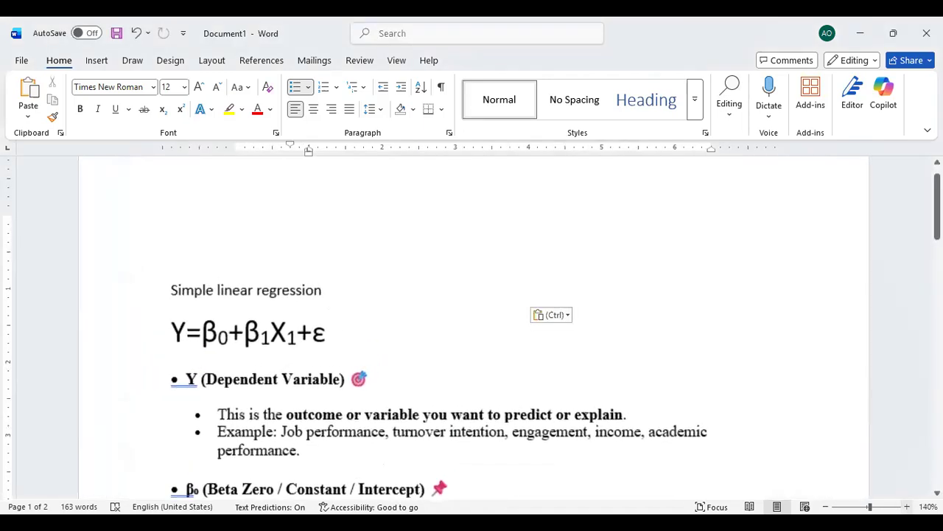
ctrl+scroll(472, 325, up, 3)
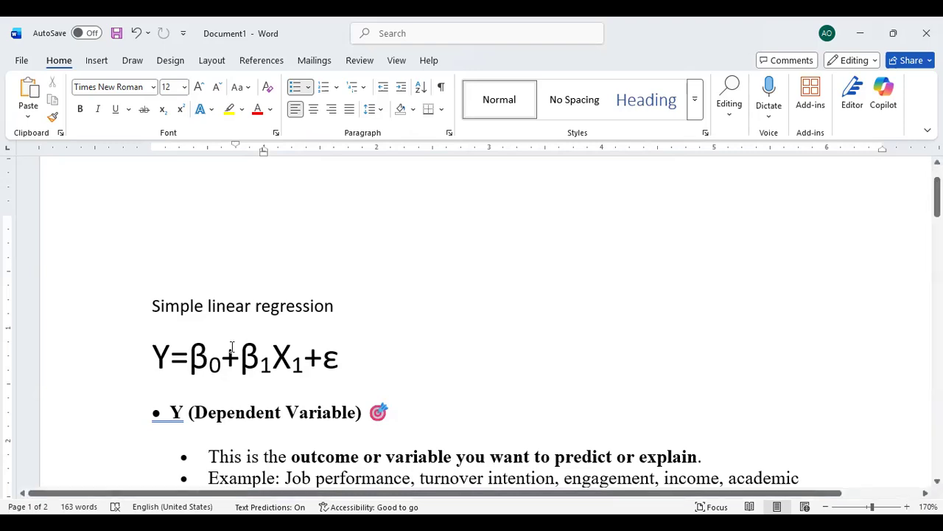
Give the β of the β0 term in Y=β0+β1X1+ε a yellow highlight.
drag(232, 358, 375, 354)
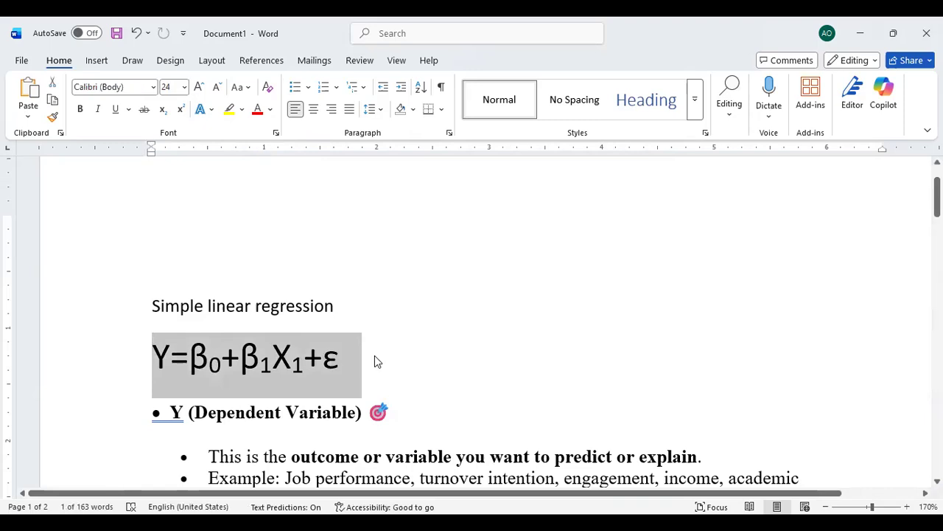
click(225, 368)
click(207, 355)
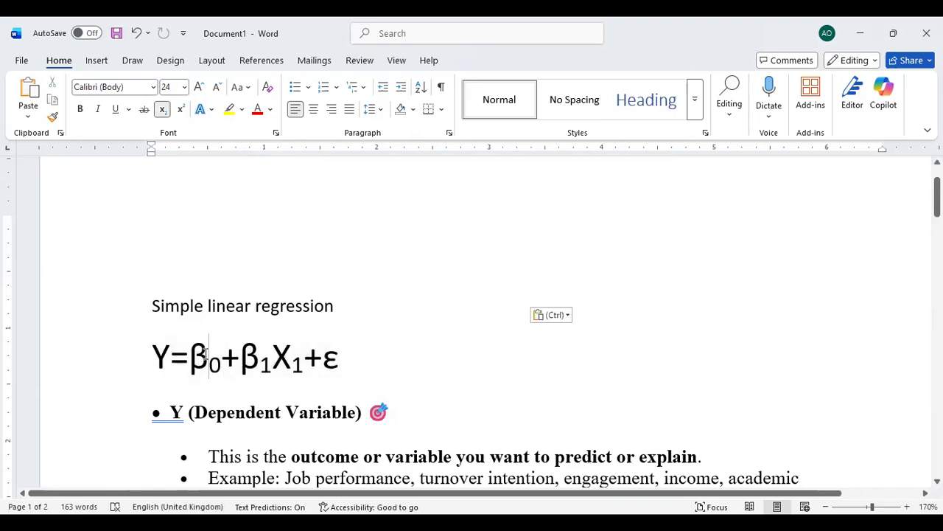
drag(208, 355, 190, 357)
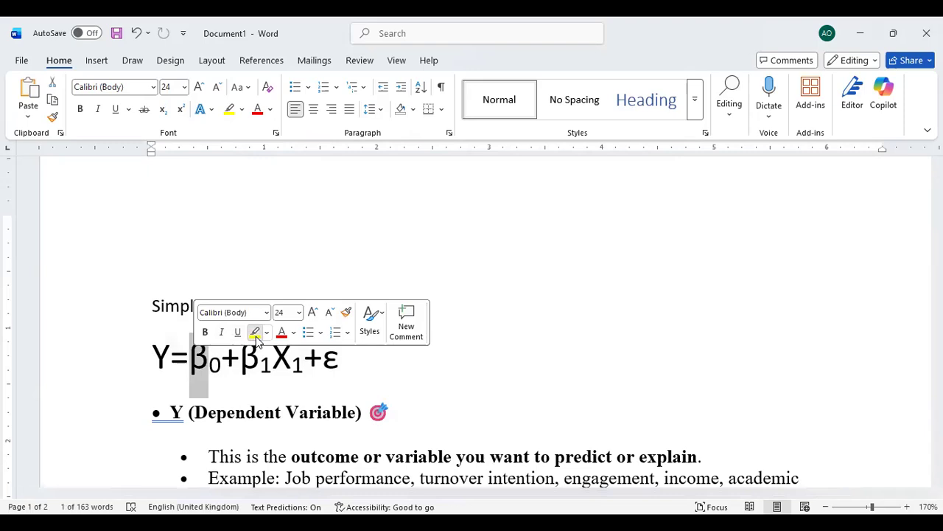
click(255, 333)
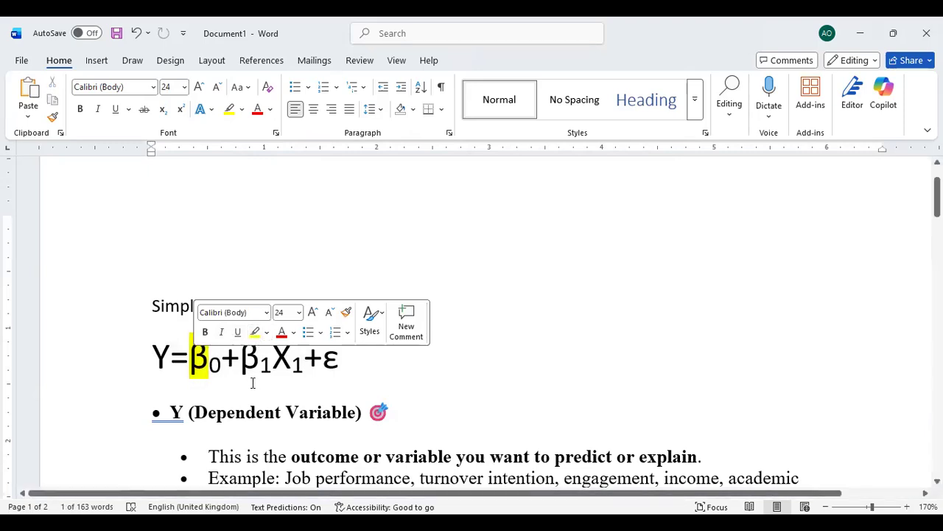
click(259, 360)
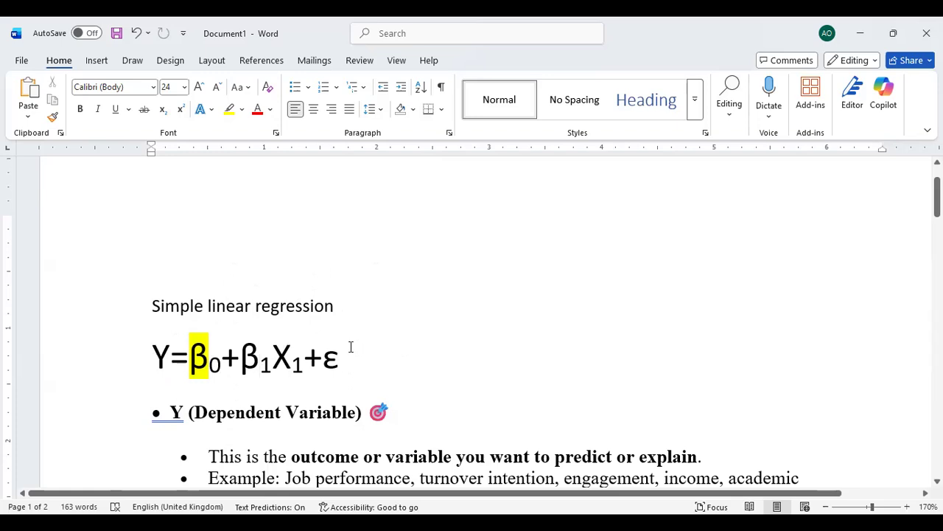
double_click(162, 351)
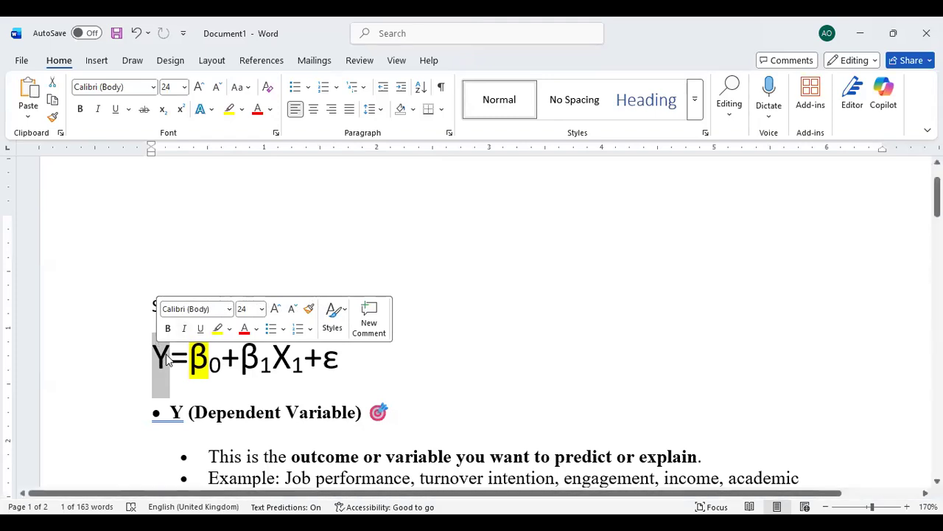
Highlight the β1X1+ε part of the equation Y=β0+β1X1+ε, then deselect it.
click(202, 356)
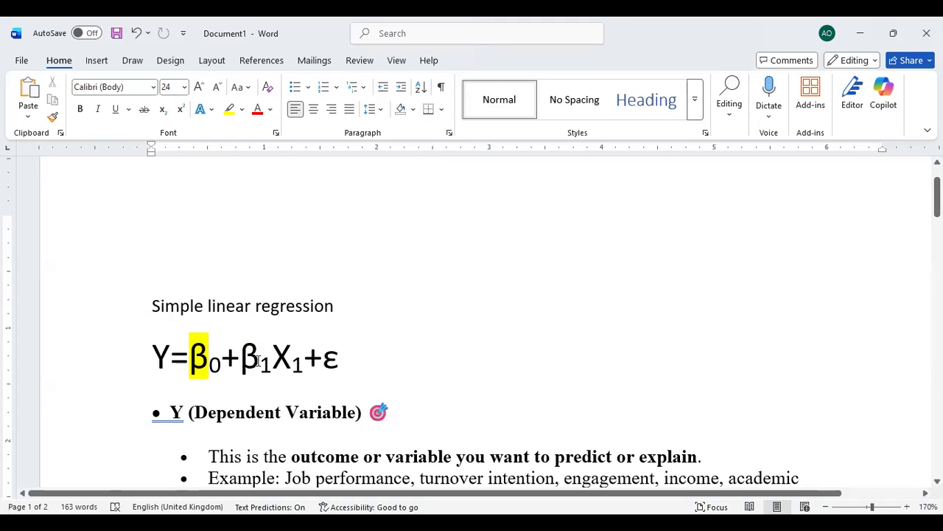
drag(240, 354, 341, 349)
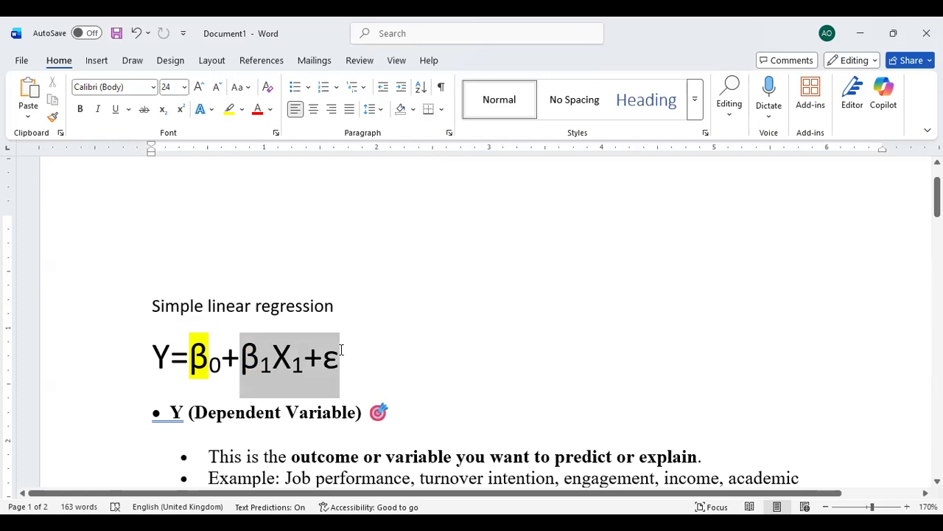
mouse_move(341, 349)
mouse_down()
mouse_move(300, 354)
mouse_move(339, 353)
mouse_up()
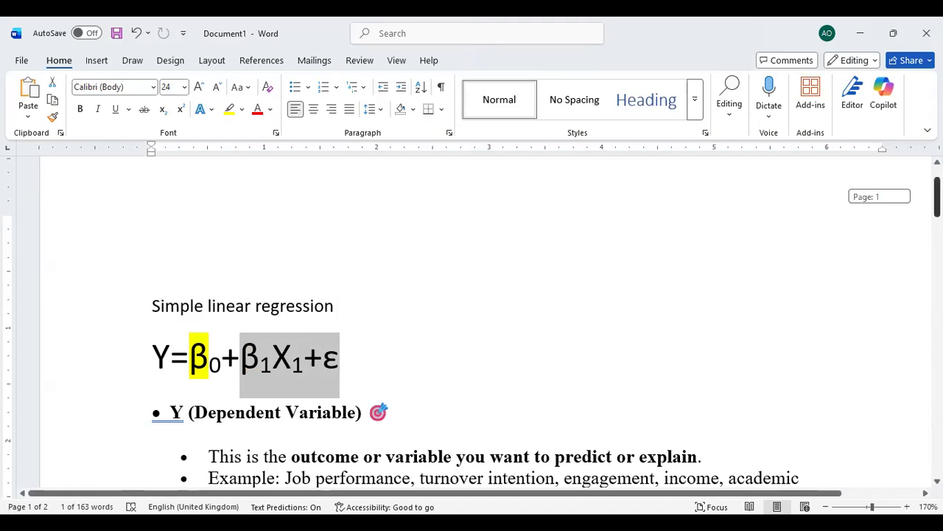
click(251, 368)
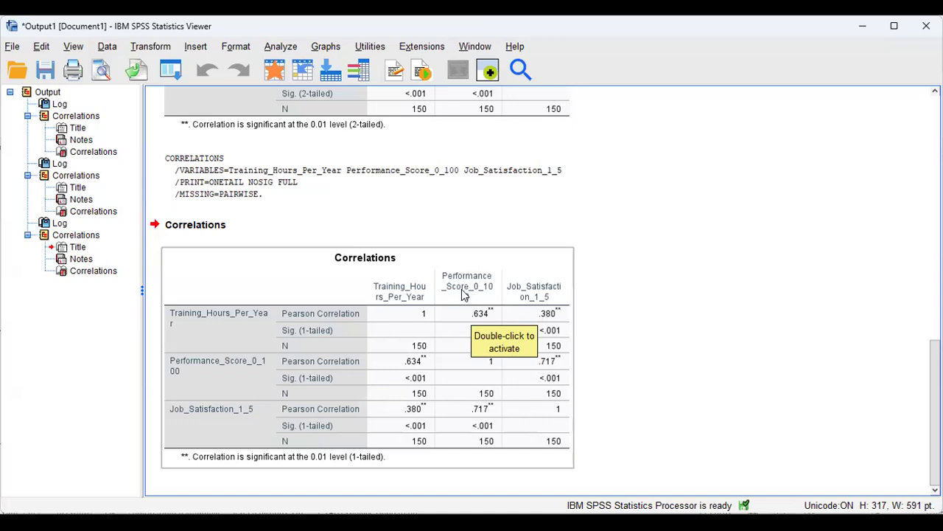
Select the Correlations heading and its one-tailed pivot table in the SPSS Viewer.
click(445, 244)
click(443, 353)
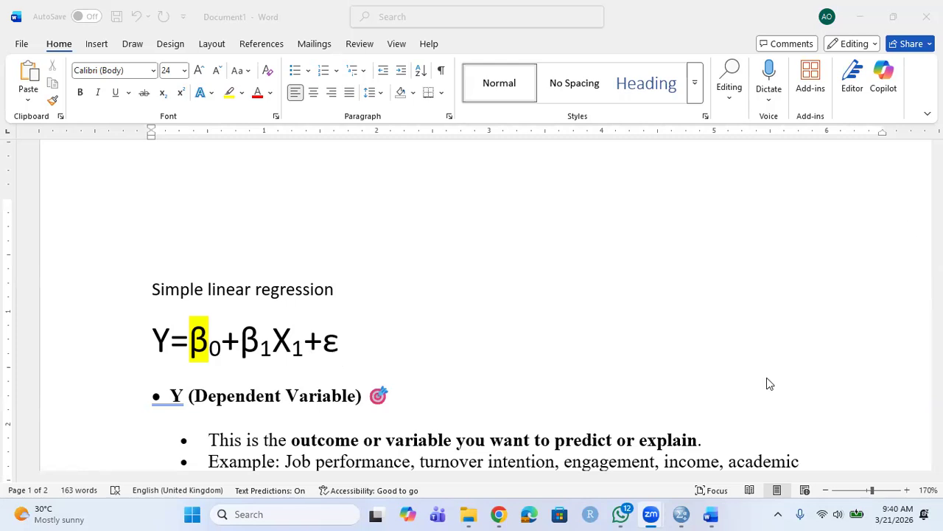
click(536, 327)
key(Down)
key(Down)
key(Down)
key(Down)
key(Down)
key(Down)
key(Down)
key(Down)
key(Down)
key(Down)
key(Down)
key(Down)
key(Down)
key(Down)
key(Down)
key(Down)
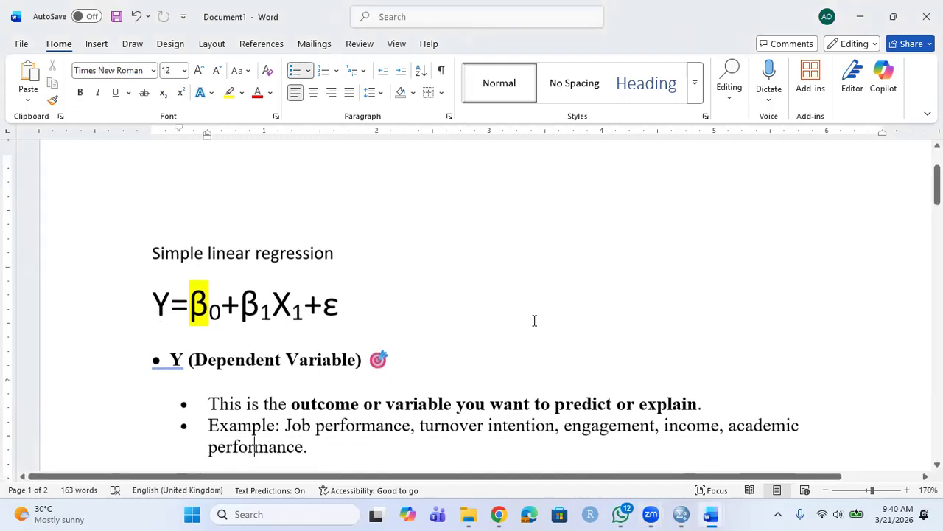
key(Down)
key(Down)
key(Down)
key(Down)
key(Down)
key(Down)
key(Down)
key(Down)
key(Down)
key(Down)
key(Down)
key(Down)
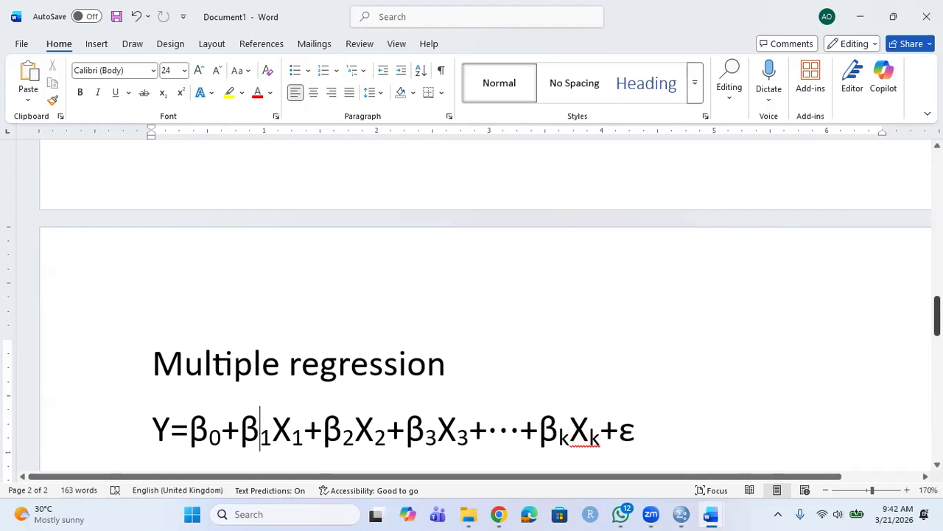
click(502, 386)
Add an 'Estimable equation' line below the multiple regression equation.
click(297, 301)
drag(937, 308, 937, 326)
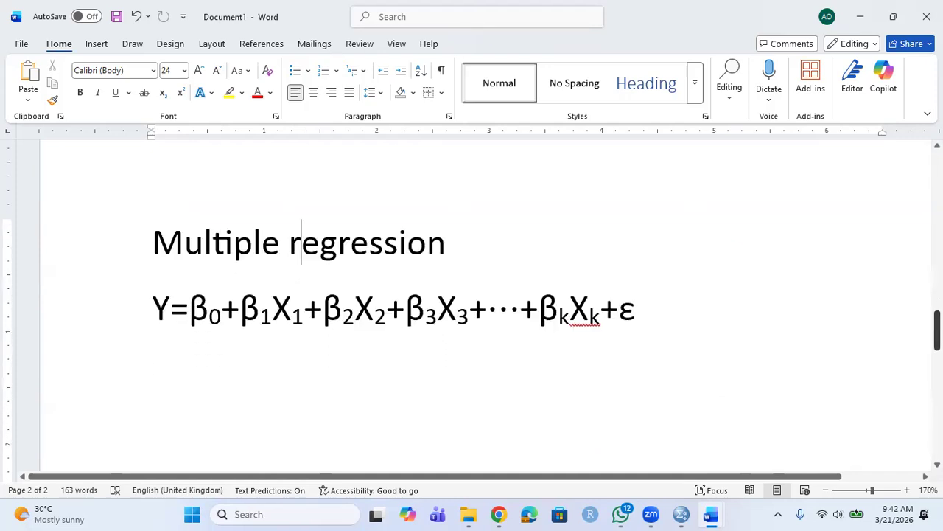
click(680, 302)
key(Return)
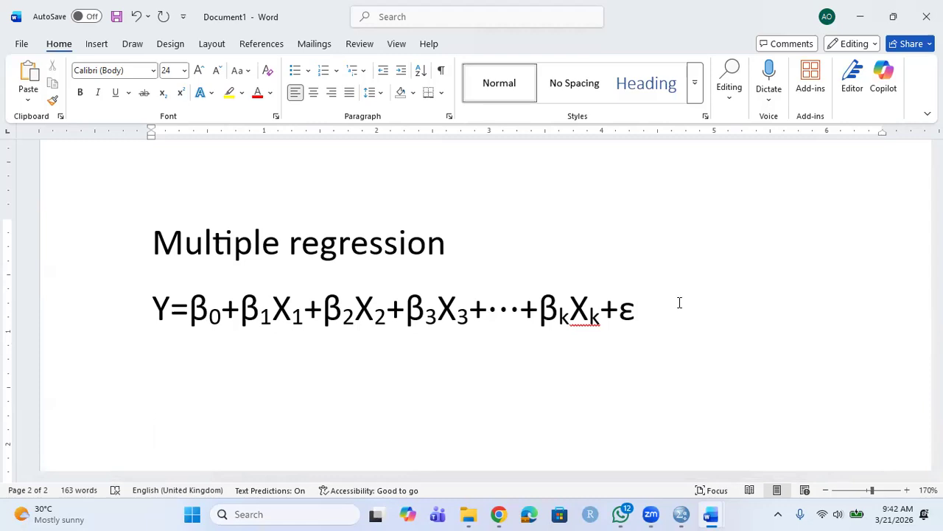
text(Estimab)
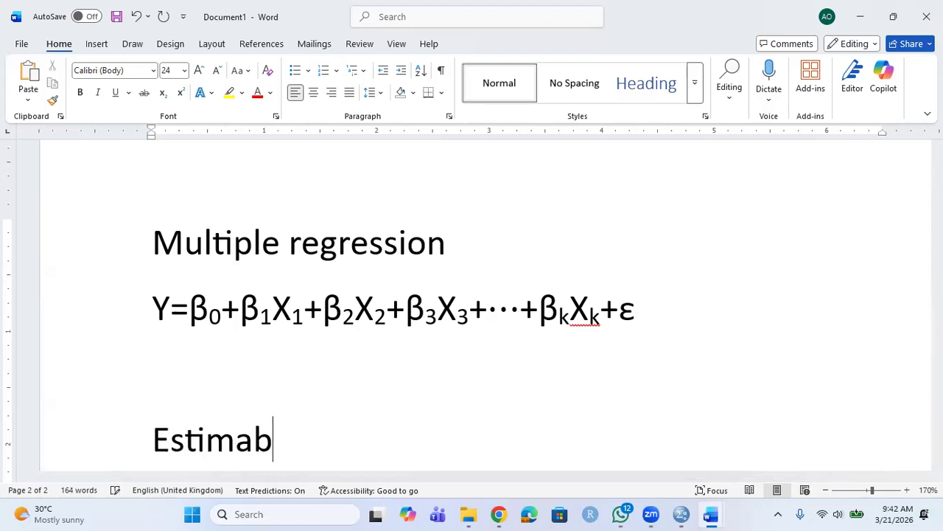
text(le equation)
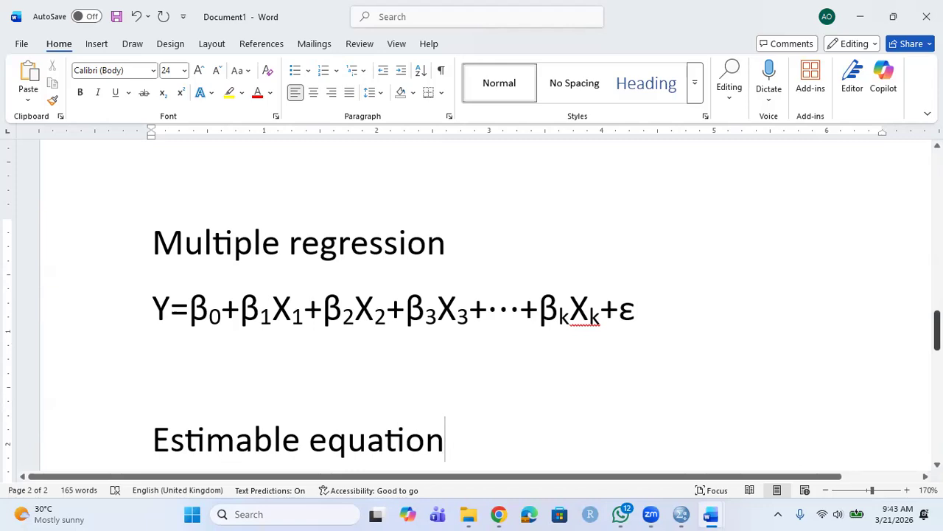
Start a new empty line after the 'Estimable equation' heading.
right_click(937, 325)
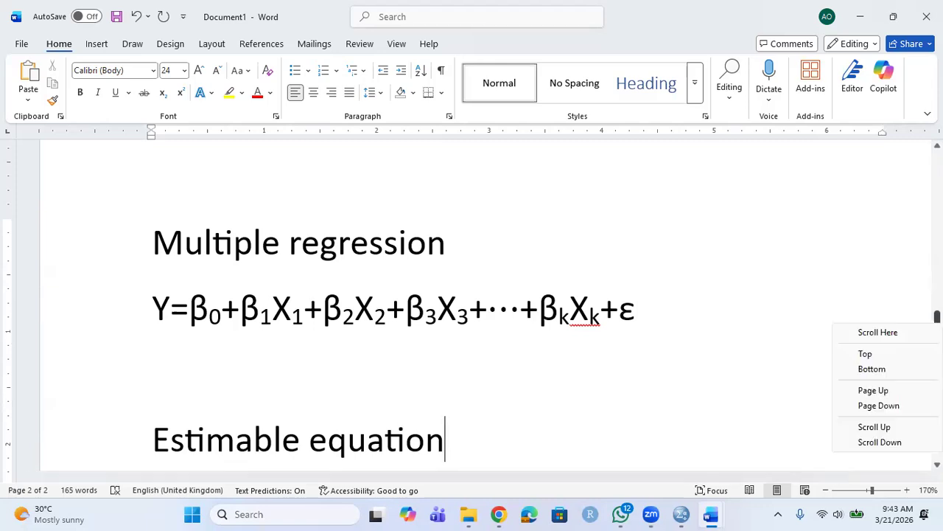
click(847, 303)
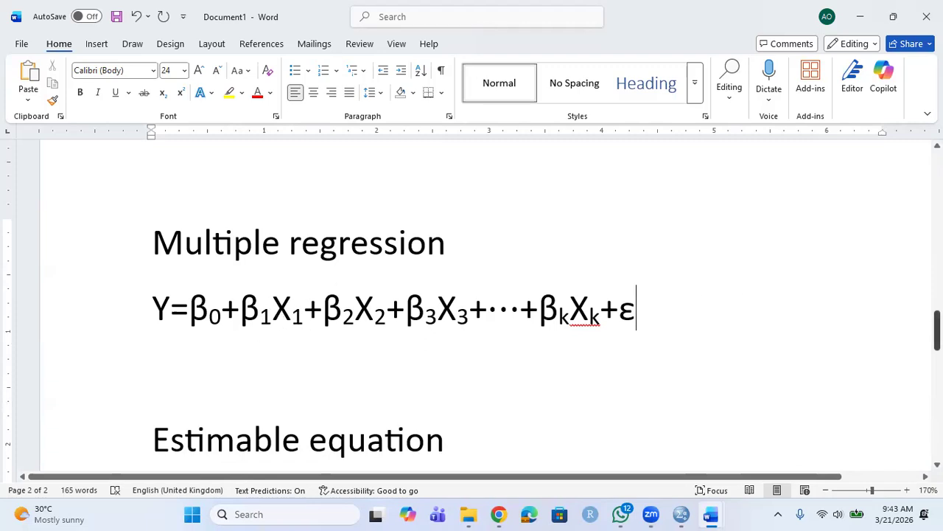
click(476, 451)
key(Return)
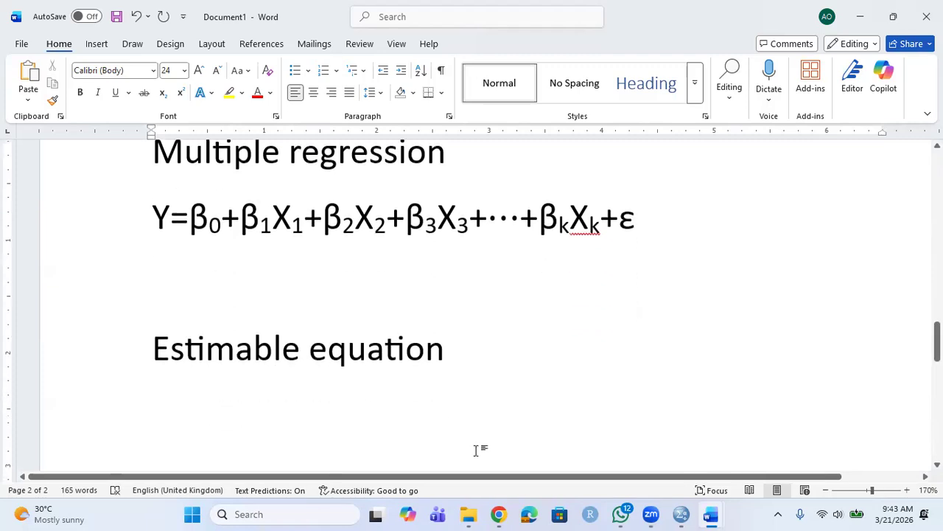
Type the heading 'Estimated equation' on the new line.
text(Estimat)
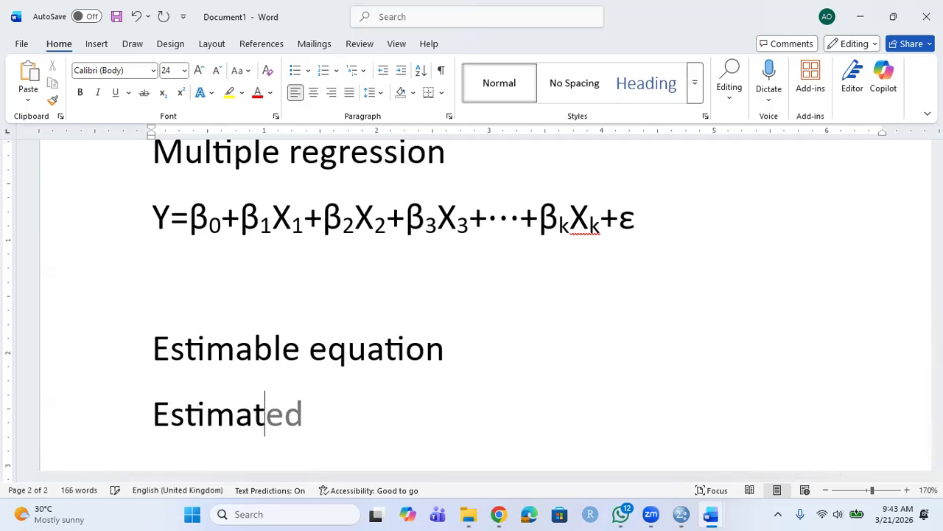
text(ed )
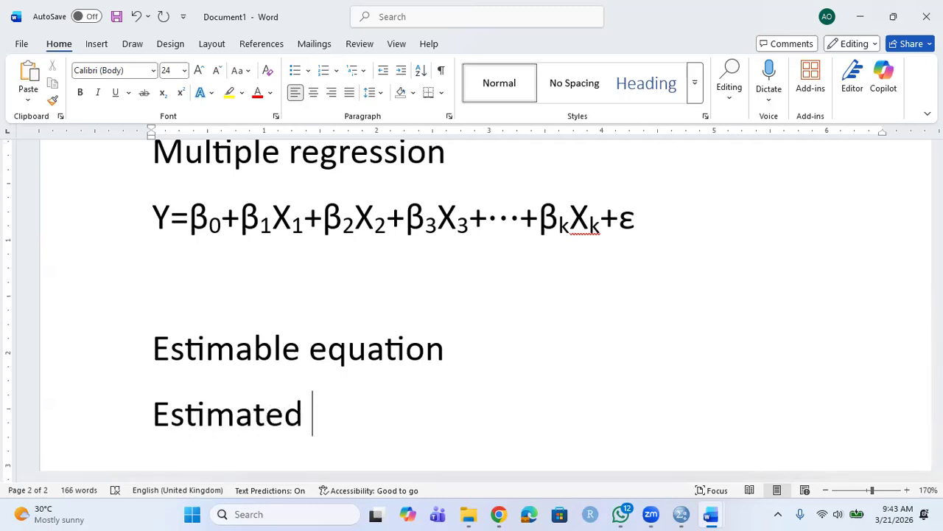
text(equation)
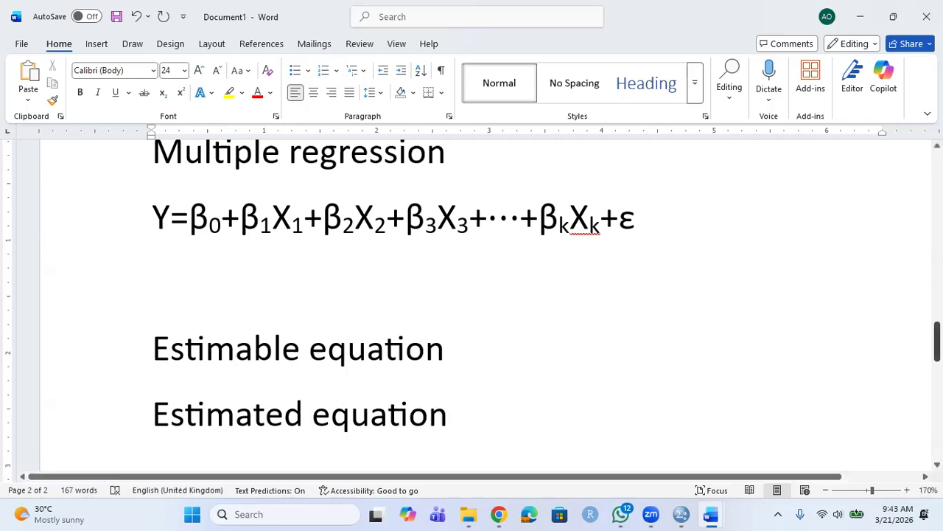
Copy Y=β0+β1X1+ε from page 1 and paste it on a new line below 'Estimated equation'.
drag(938, 339, 937, 176)
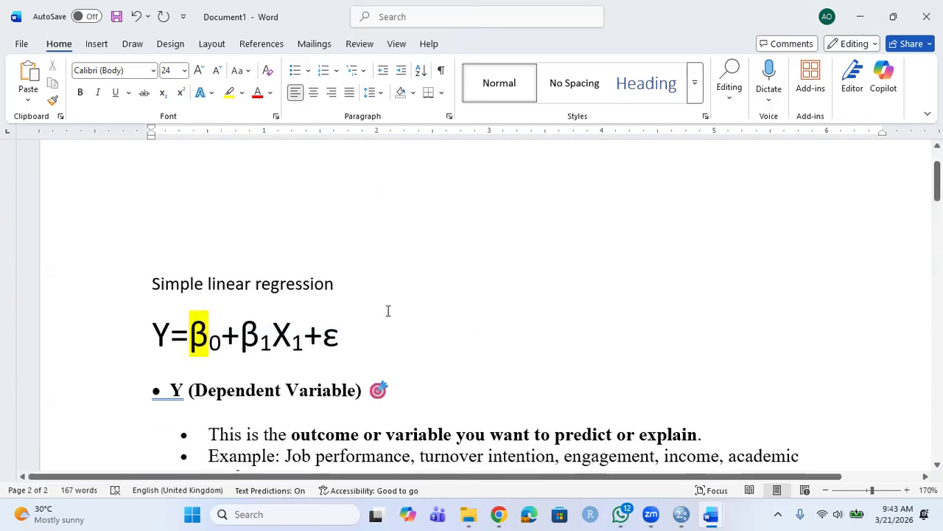
drag(159, 335, 375, 339)
key(ctrl+c)
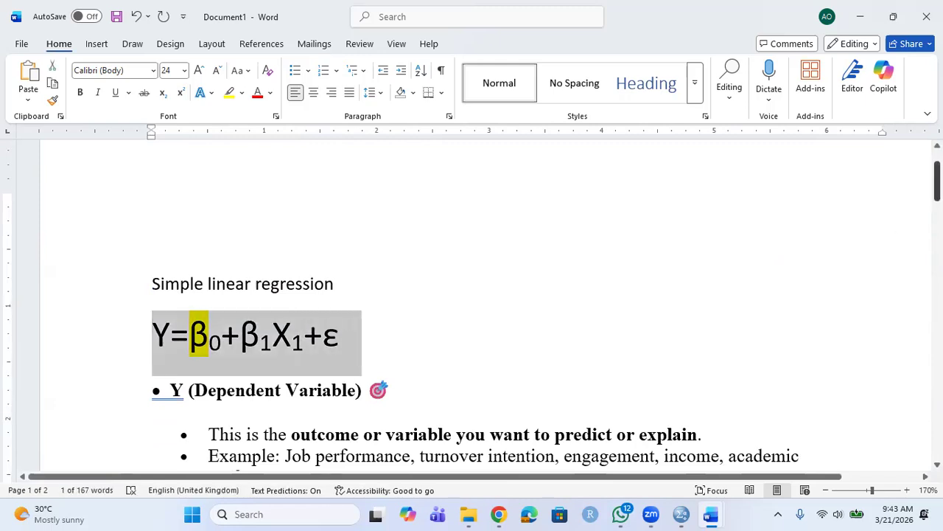
drag(938, 181, 937, 351)
click(201, 356)
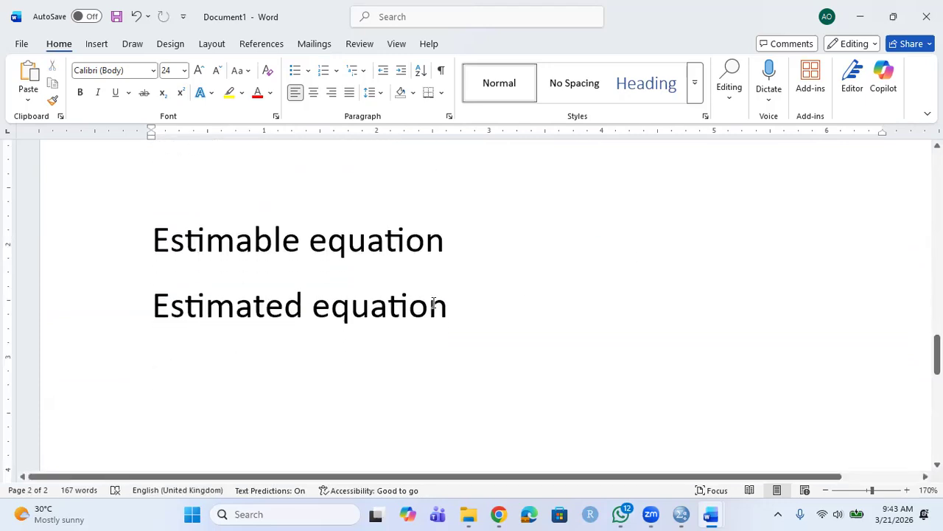
click(525, 303)
key(Return)
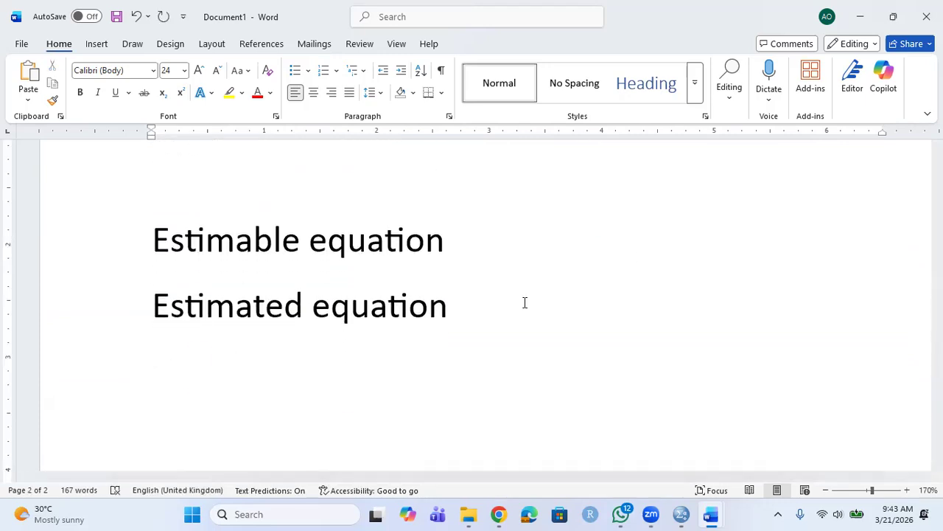
key(ctrl+v)
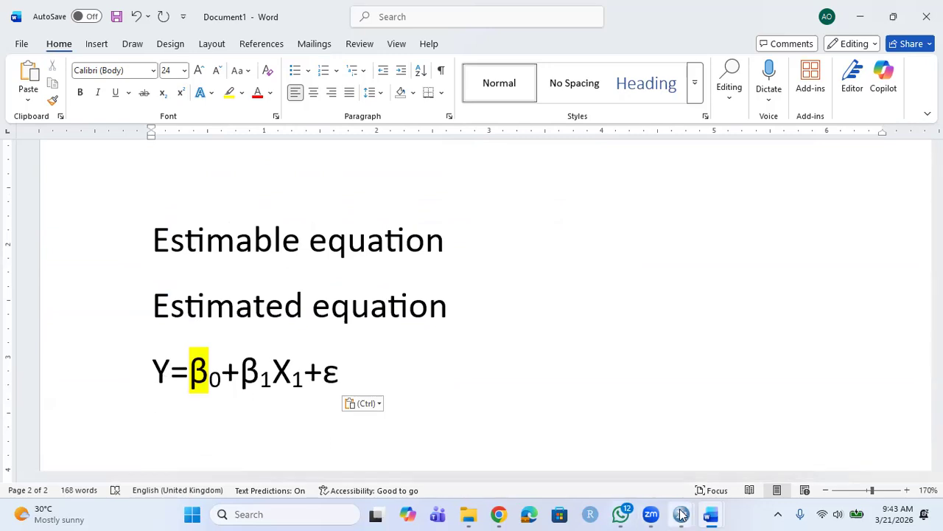
mouse_move(681, 514)
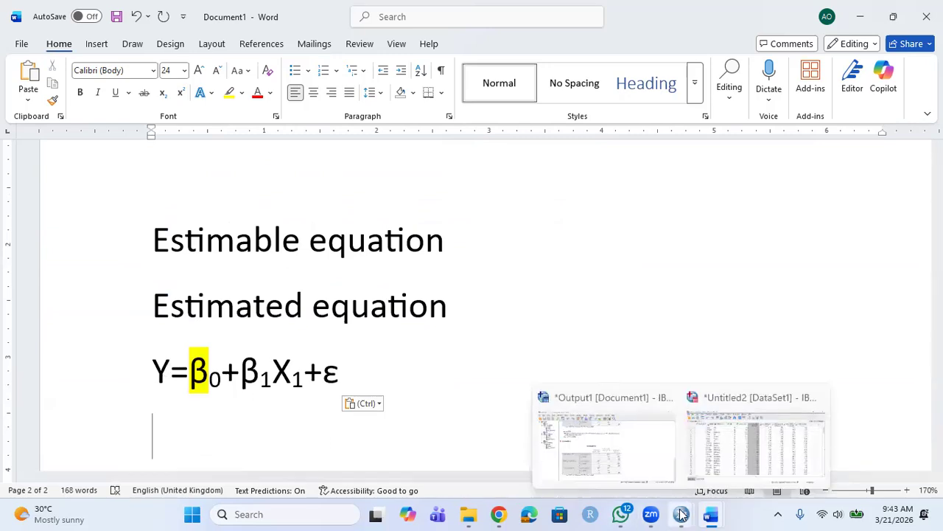
Return to the SPSS output and select the two-variable Correlations table (r = .634, N = 150).
click(641, 459)
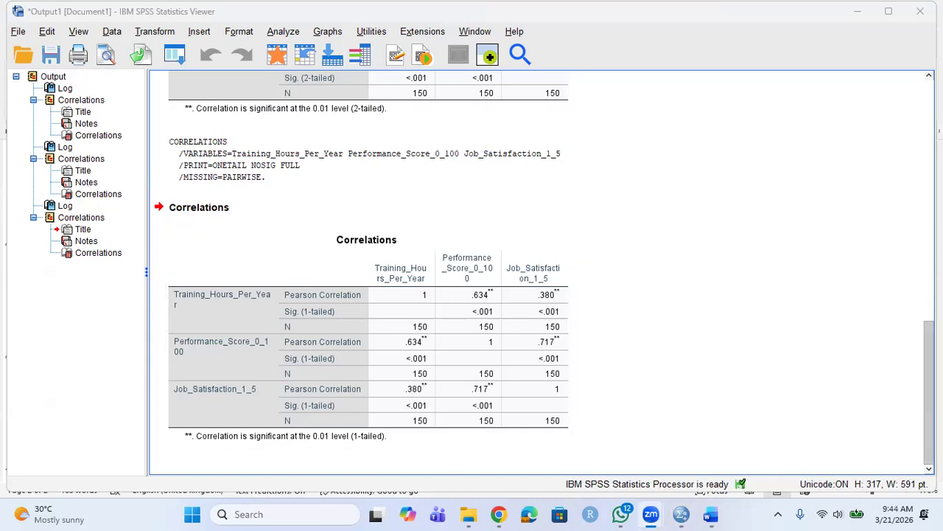
scroll(911, 258, up, 10)
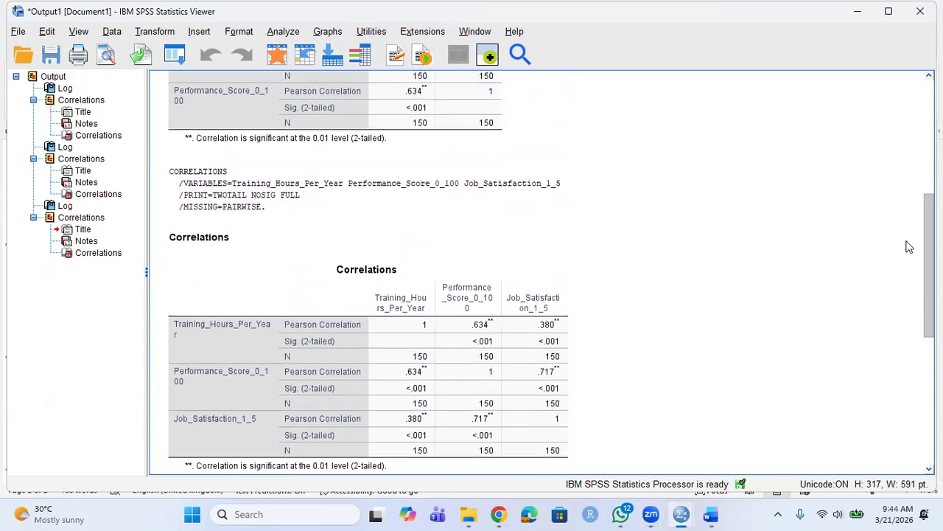
scroll(907, 221, up, 4)
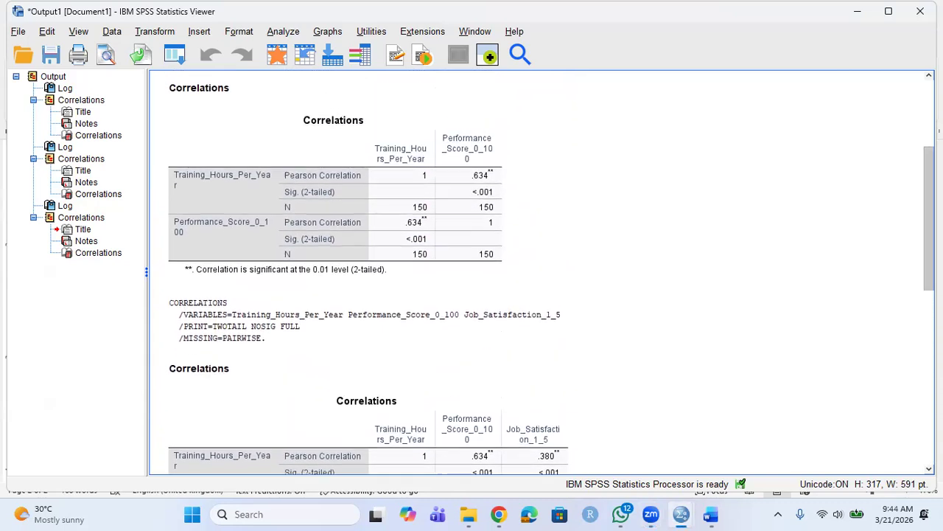
scroll(683, 198, up, 3)
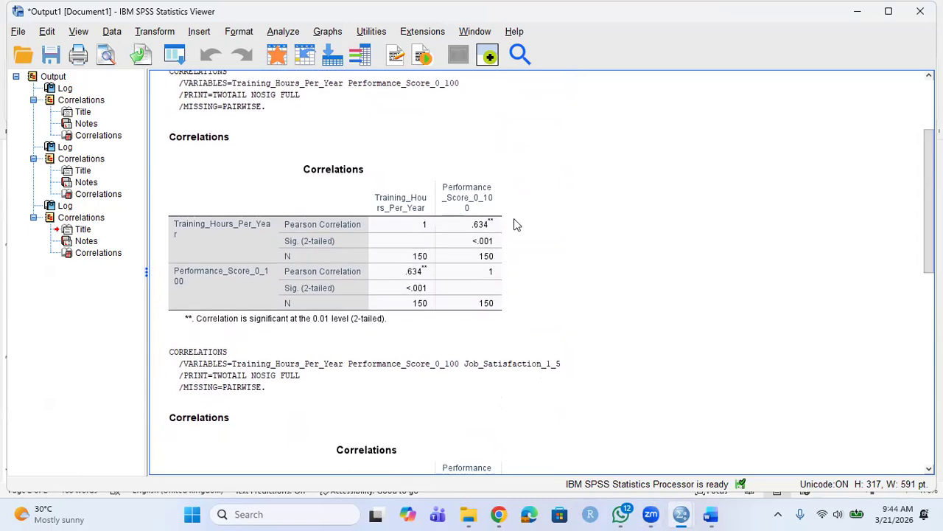
click(479, 241)
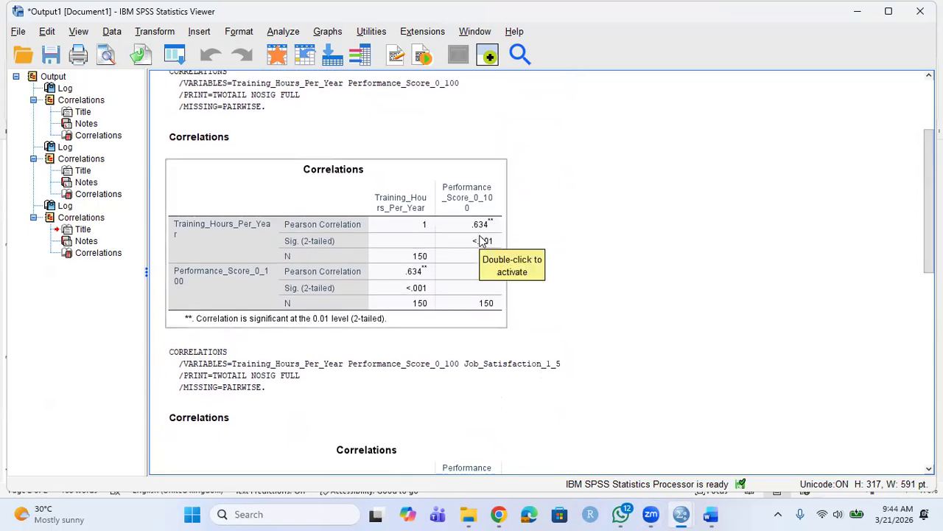
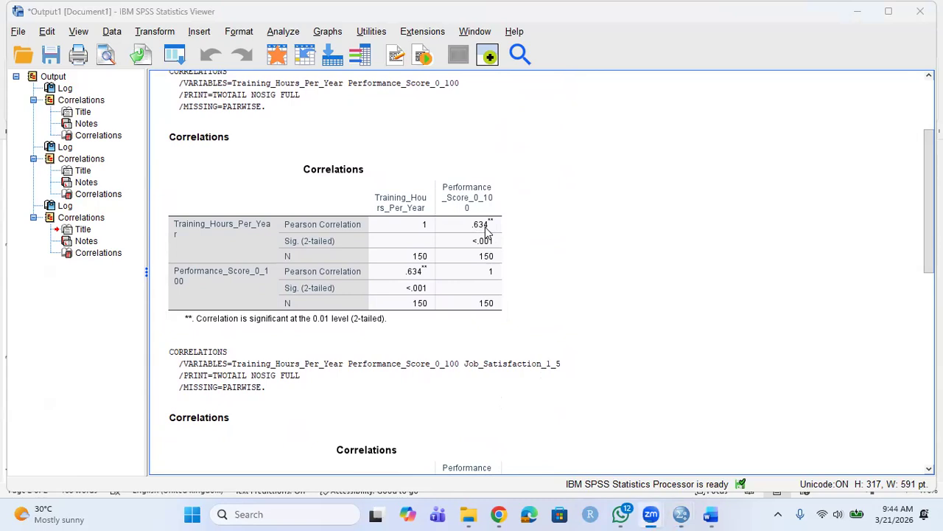
Switch from the SPSS correlation output back to the Word notes.
key(alt+Tab)
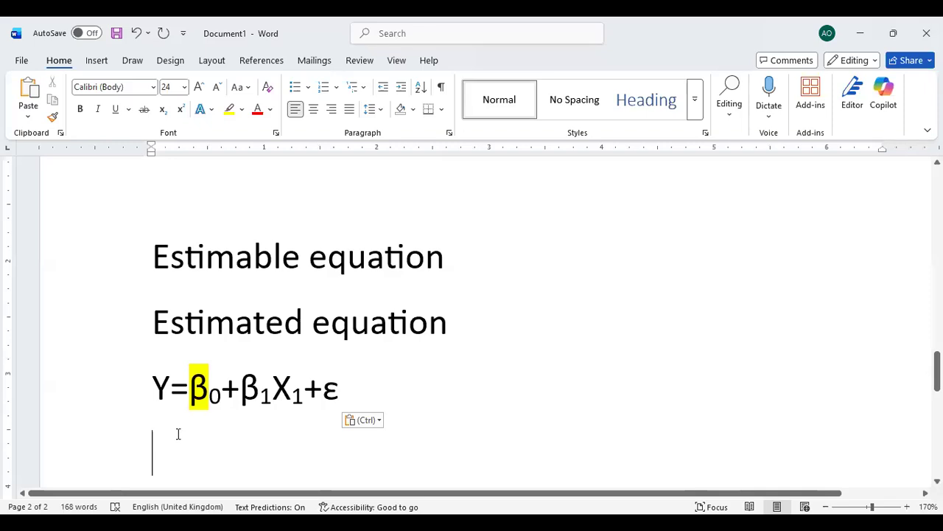
Start the estimated equation with 'Performance=' below Y=β0+β1X1+ε, then return to SPSS.
text(Performance)
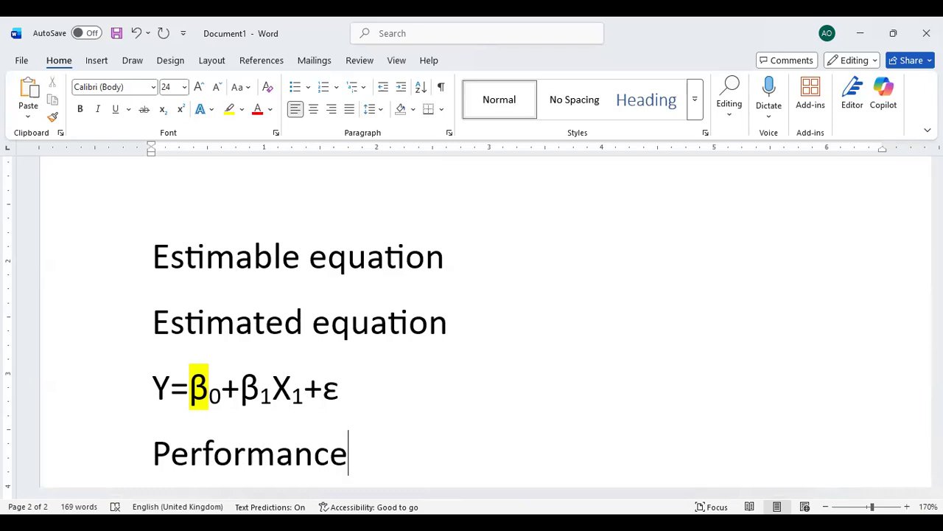
text(=)
key(alt+Tab)
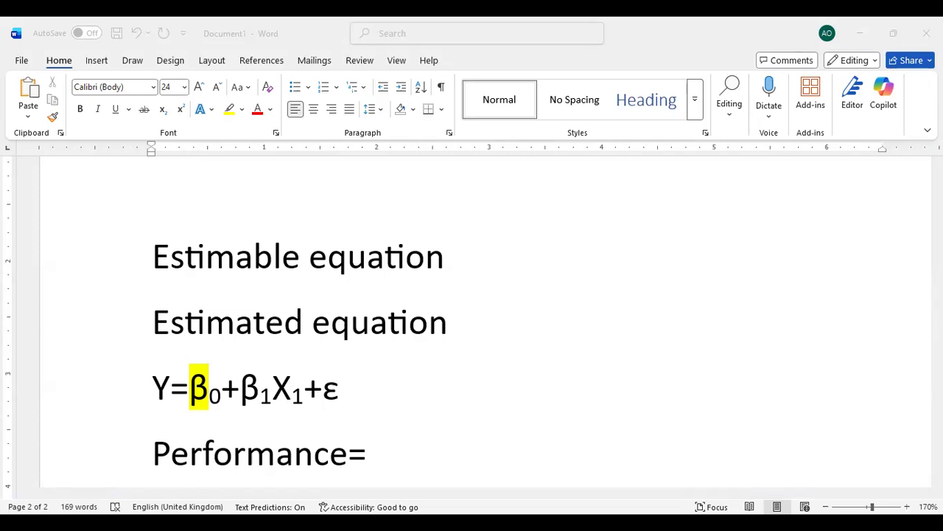
Extend the line to 'Performance= B0+0.634(Training Ho)', fixing a mistyped letter.
click(390, 434)
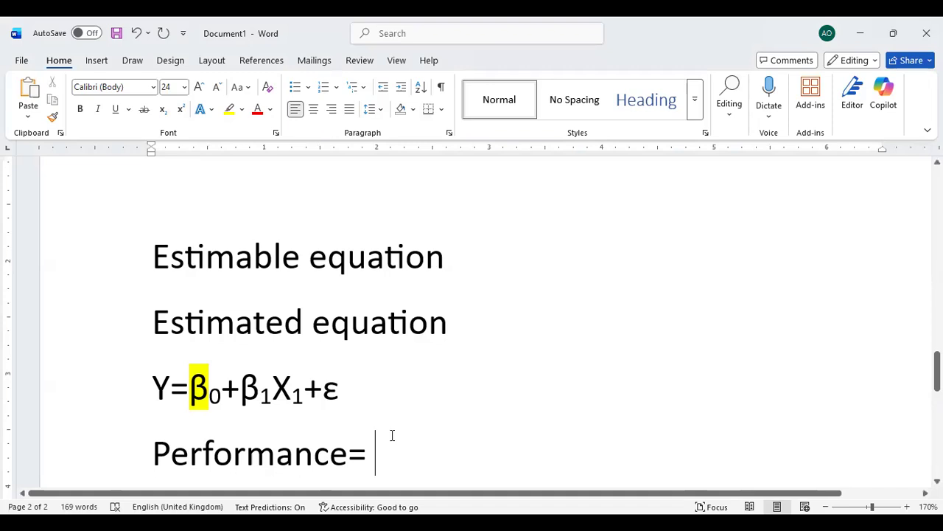
text(B)
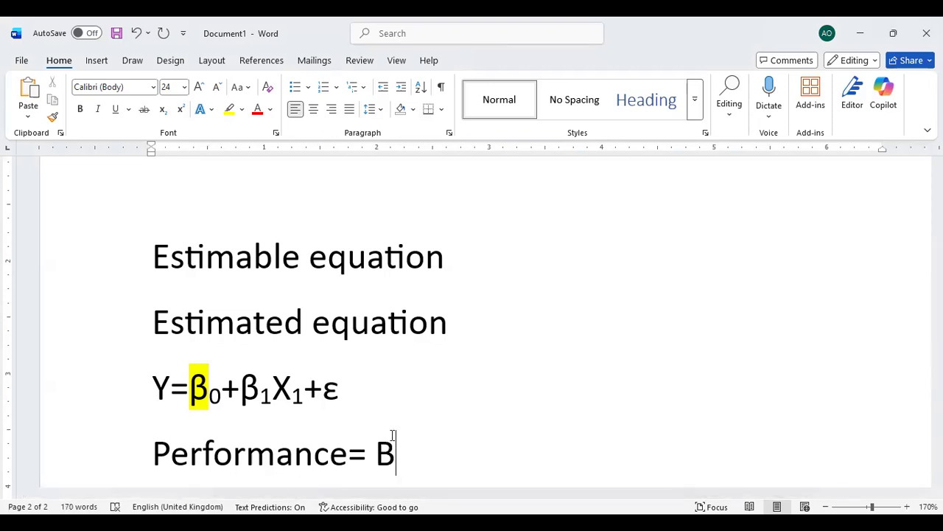
text(0+0.)
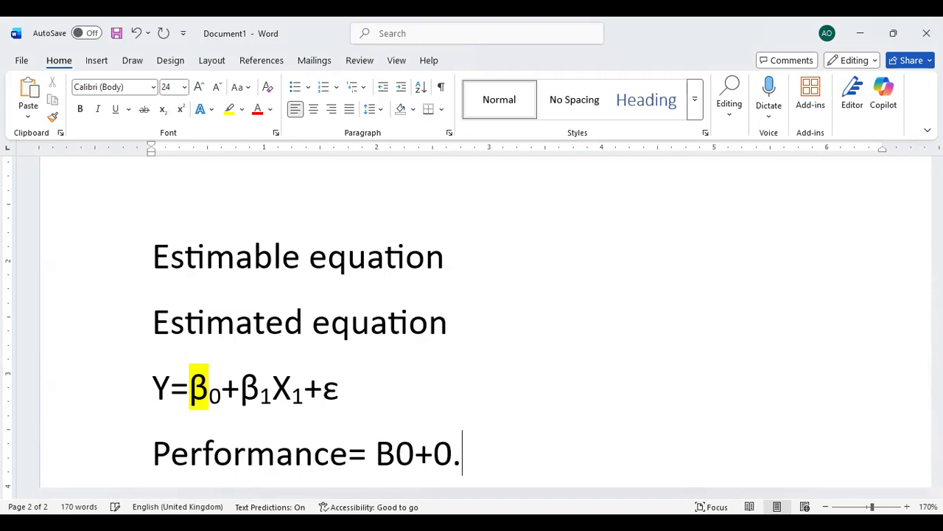
text(634)
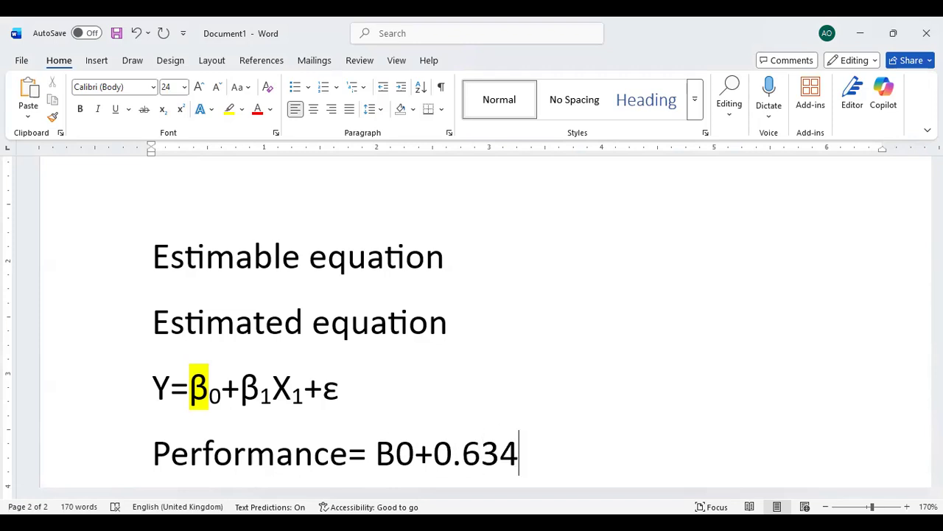
text(())
key(Left)
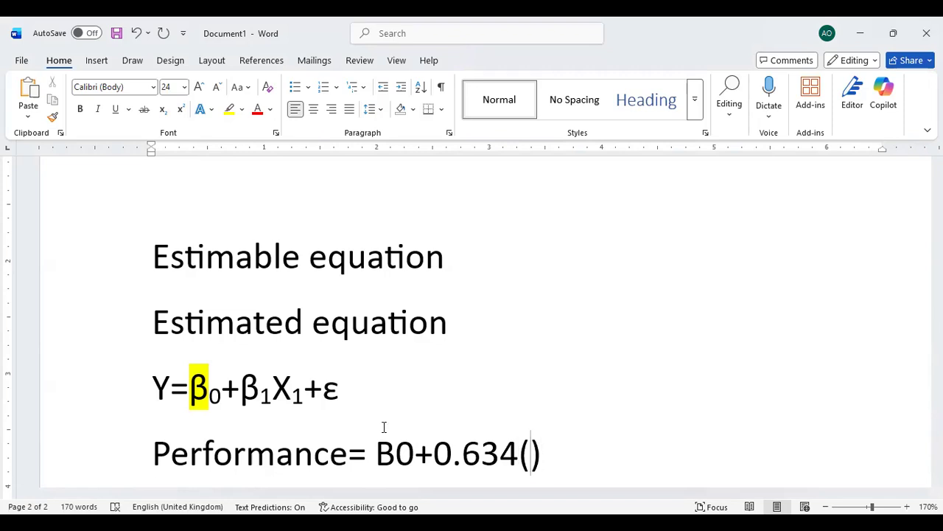
text(Trainin)
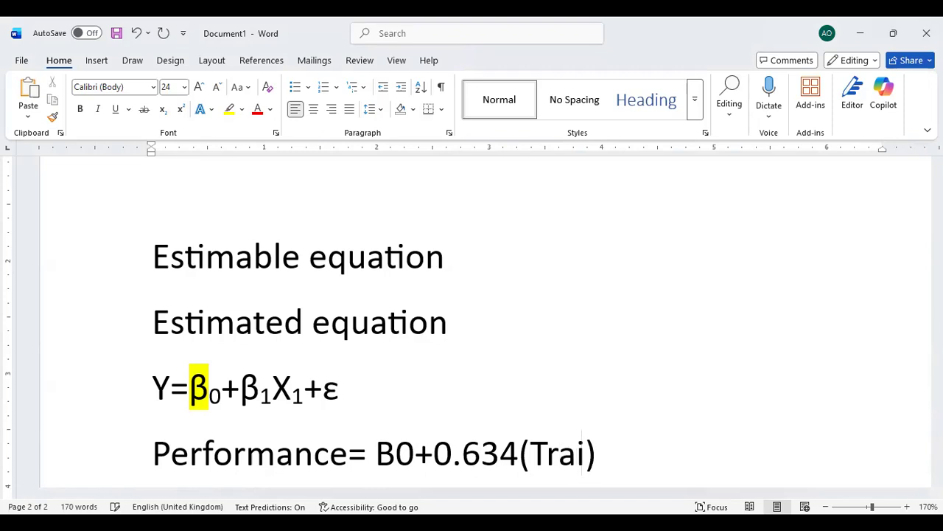
text(g )
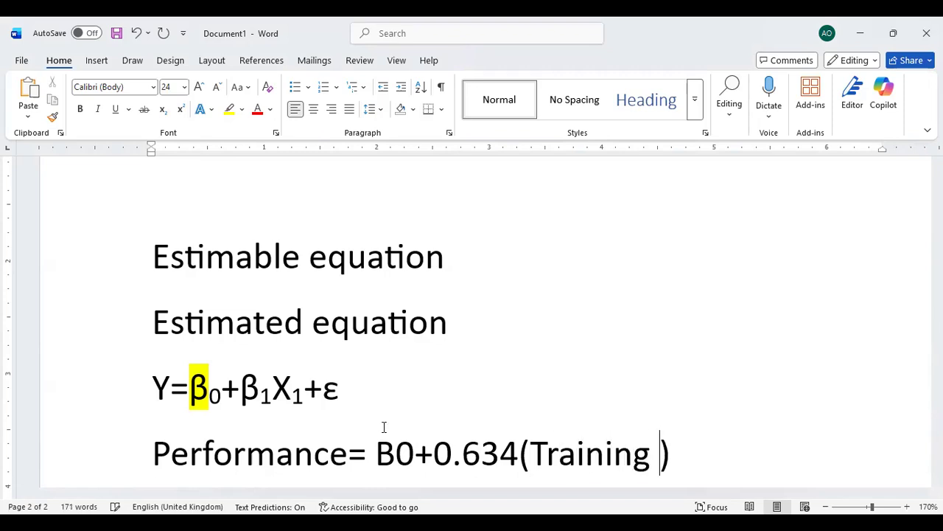
text(Hor)
key(BackSpace)
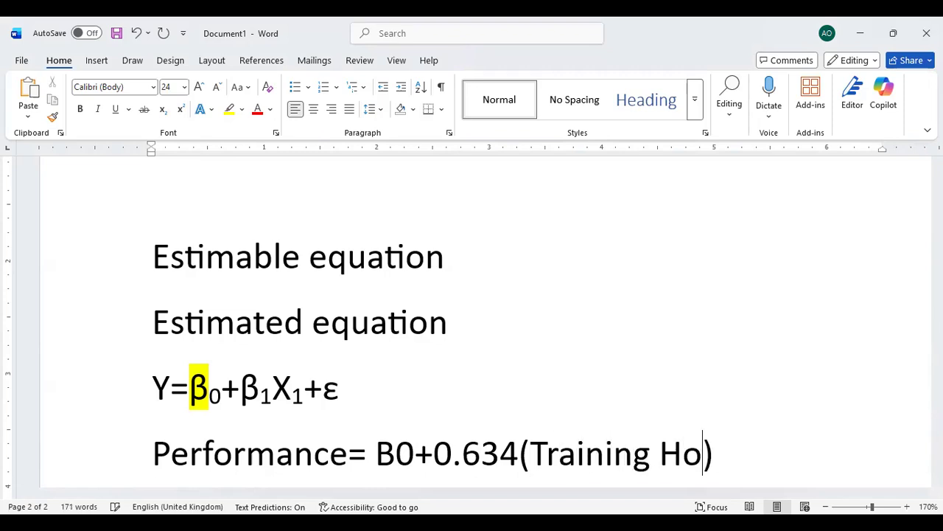
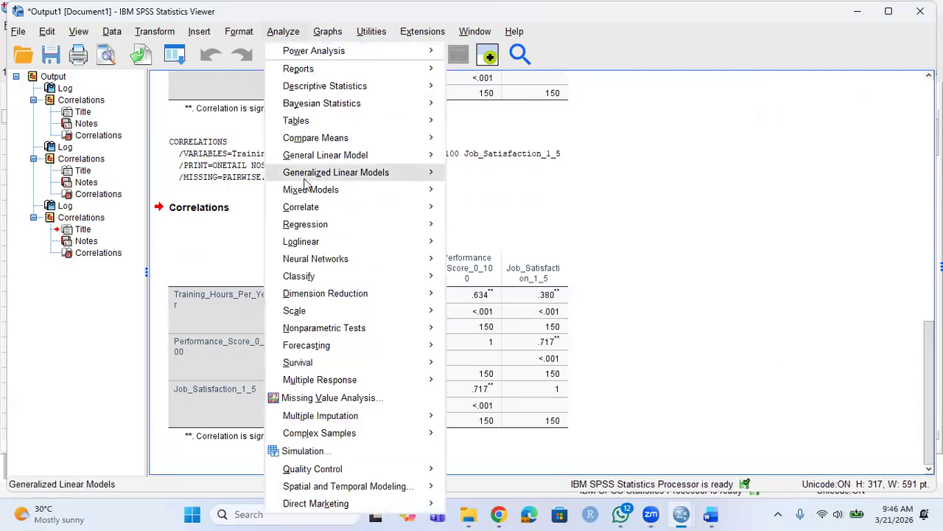
Run a linear regression with Performance_Score_0_100 as dependent and Training_Hours_Per_Year as independent.
mouse_move(328, 233)
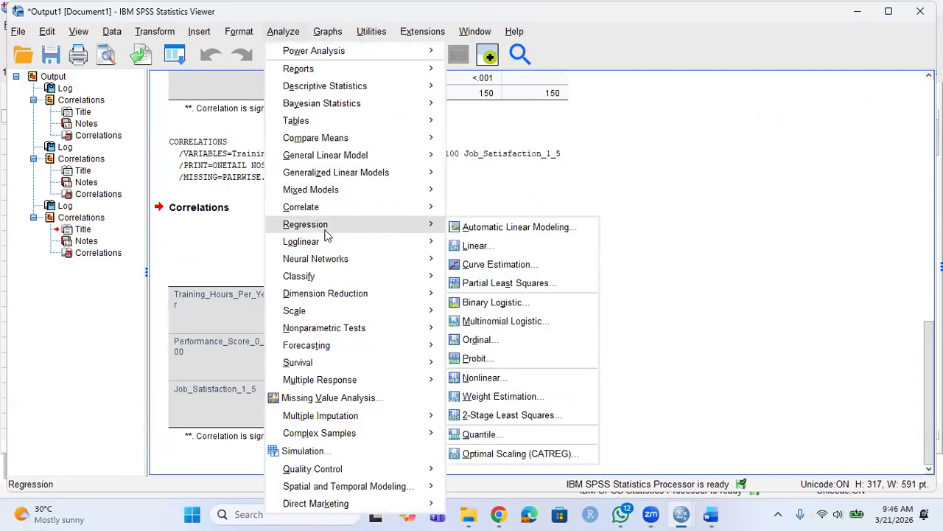
click(487, 249)
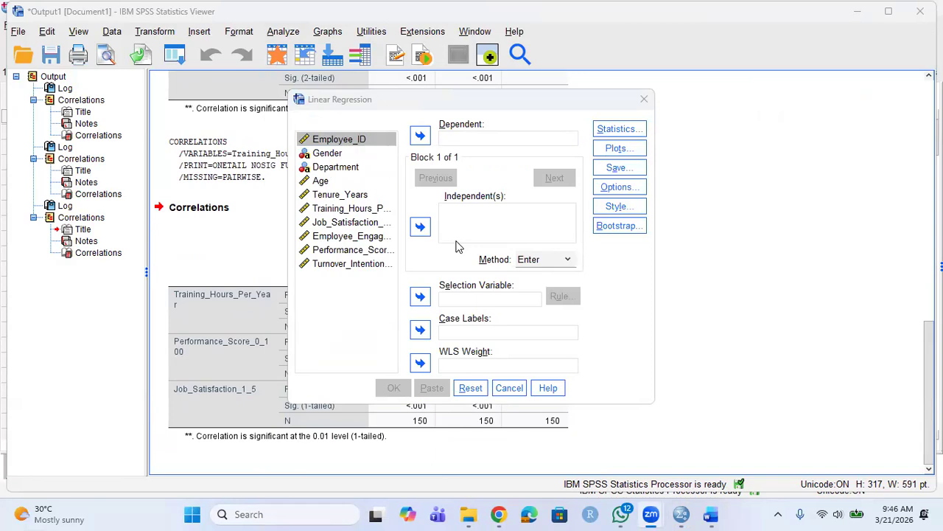
click(337, 251)
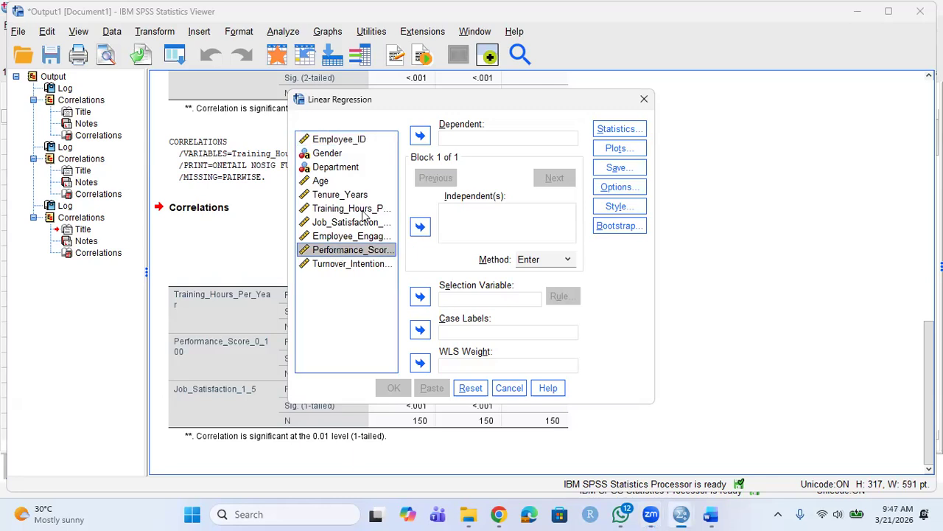
click(421, 137)
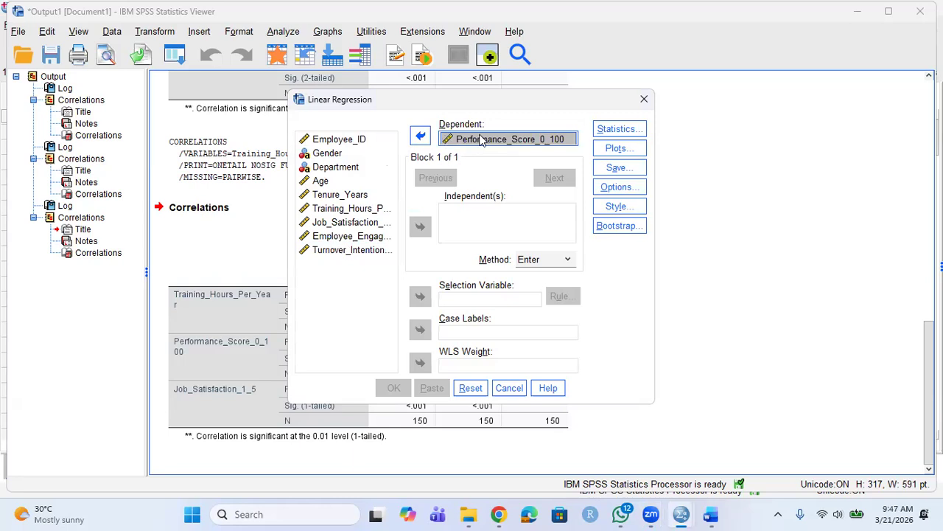
click(335, 211)
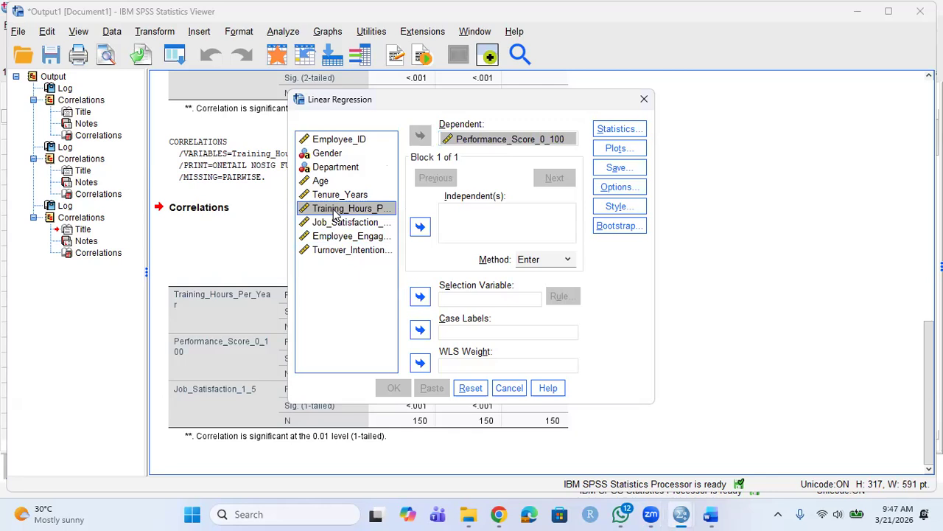
click(420, 228)
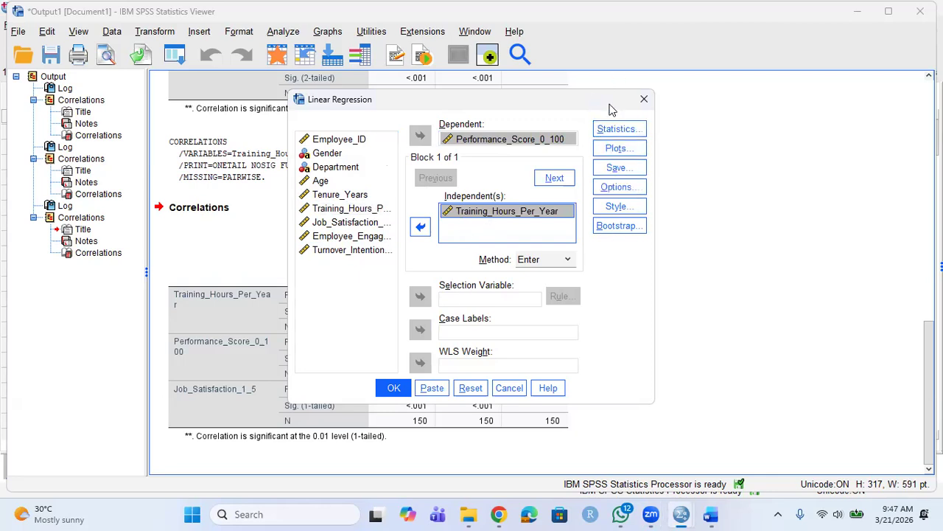
click(394, 388)
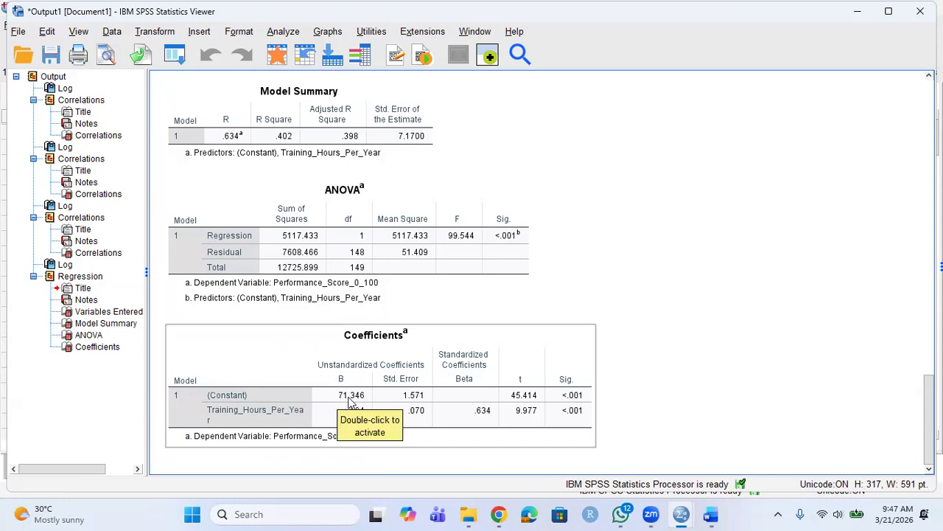
Review the Coefficients table: constant 71.346 and training-hours slope .694.
mouse_move(651, 514)
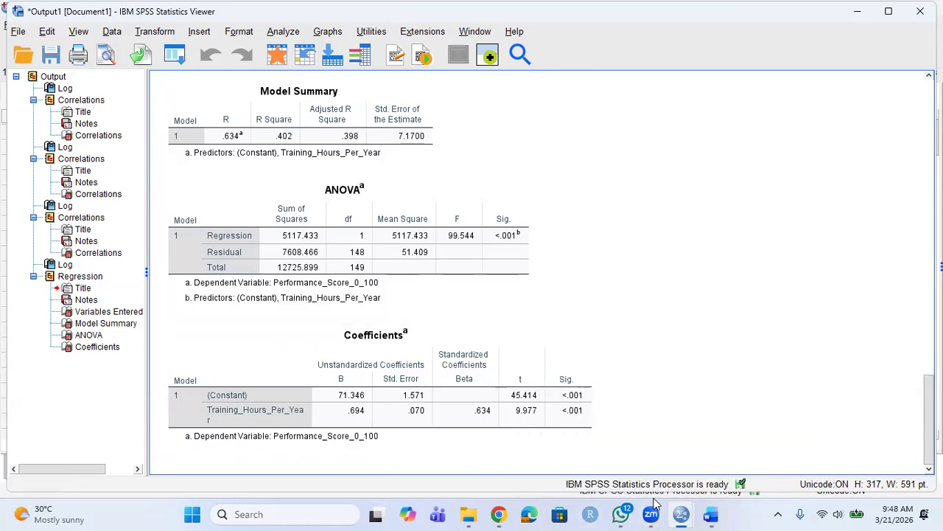
mouse_move(710, 514)
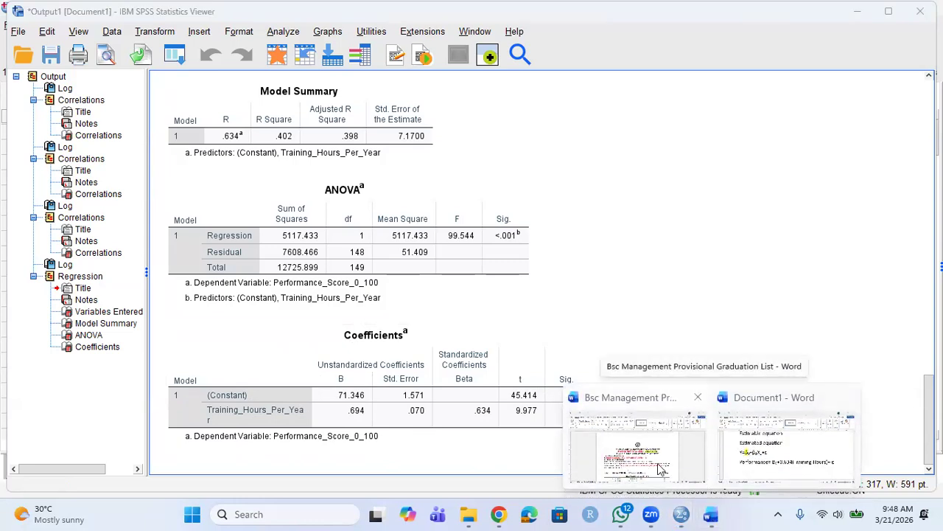
Replace the B0 placeholder in the Performance equation with 79.346.
click(746, 451)
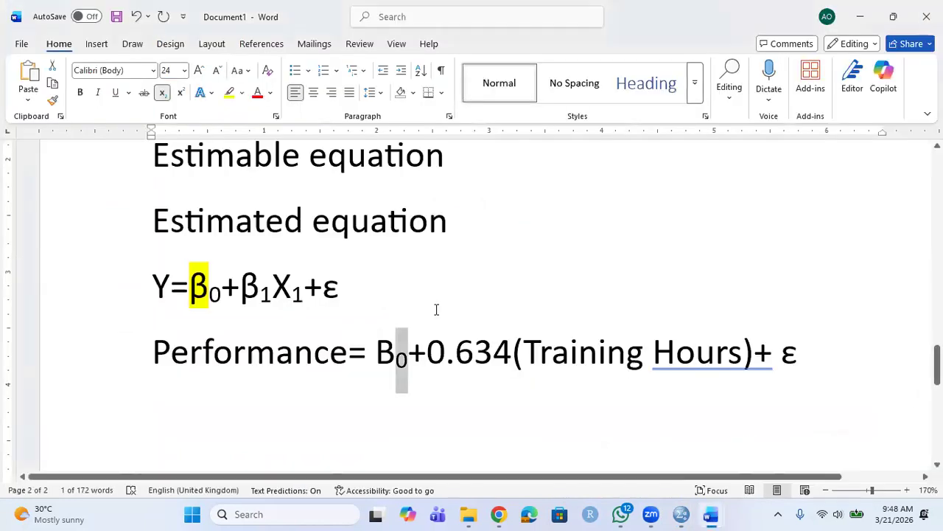
click(396, 354)
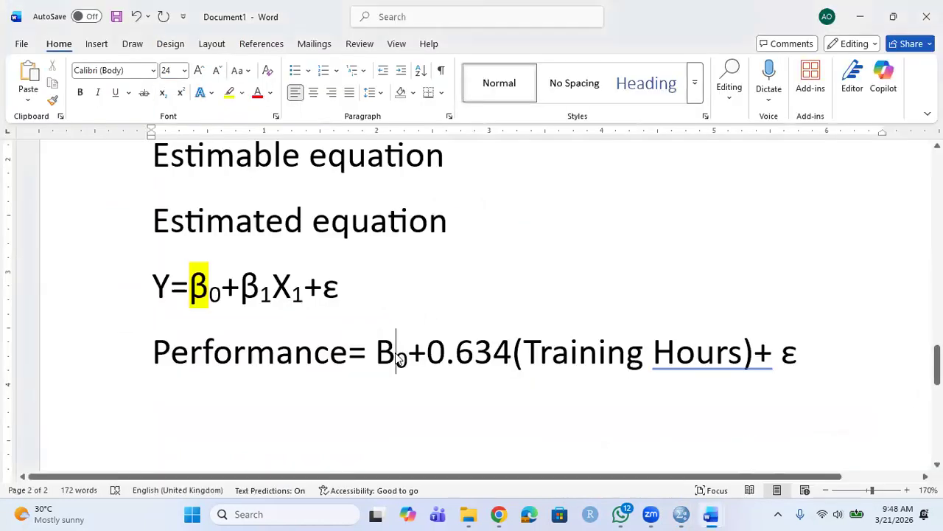
click(404, 356)
key(BackSpace)
key(BackSpace)
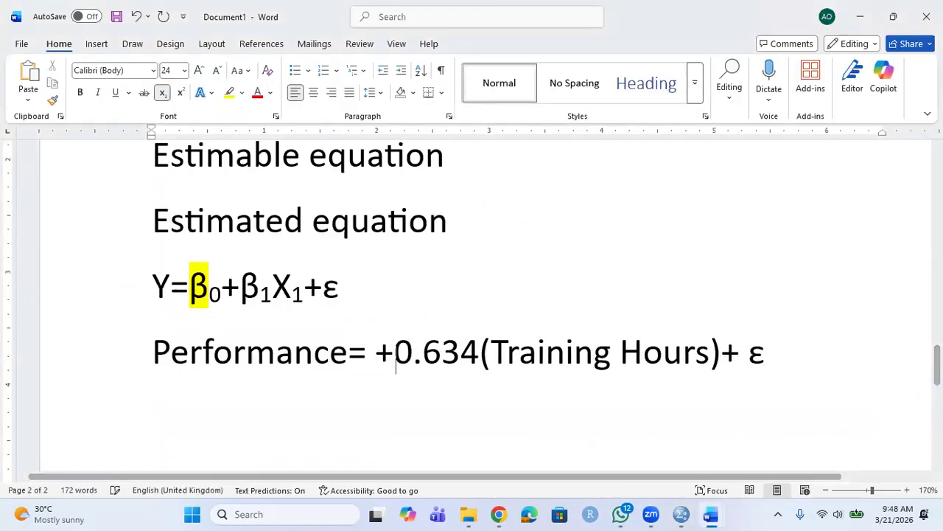
text(7)
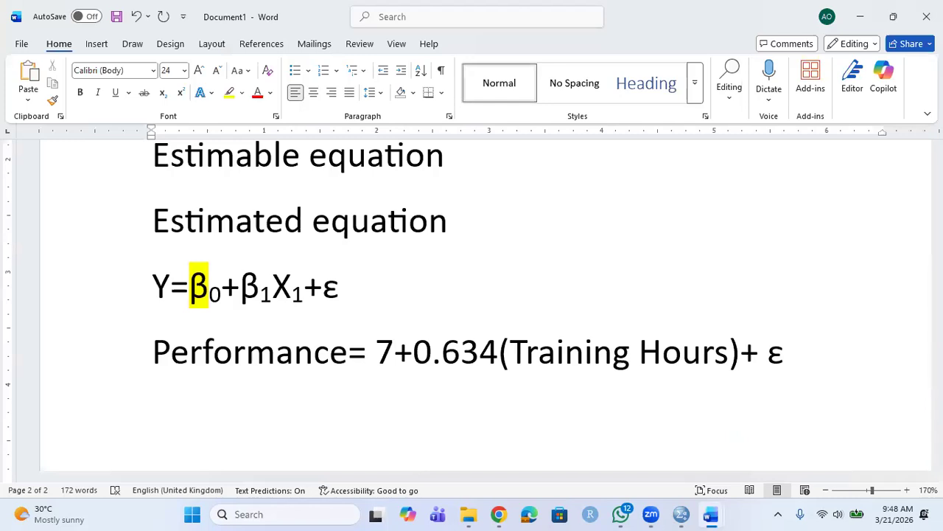
text(9.34)
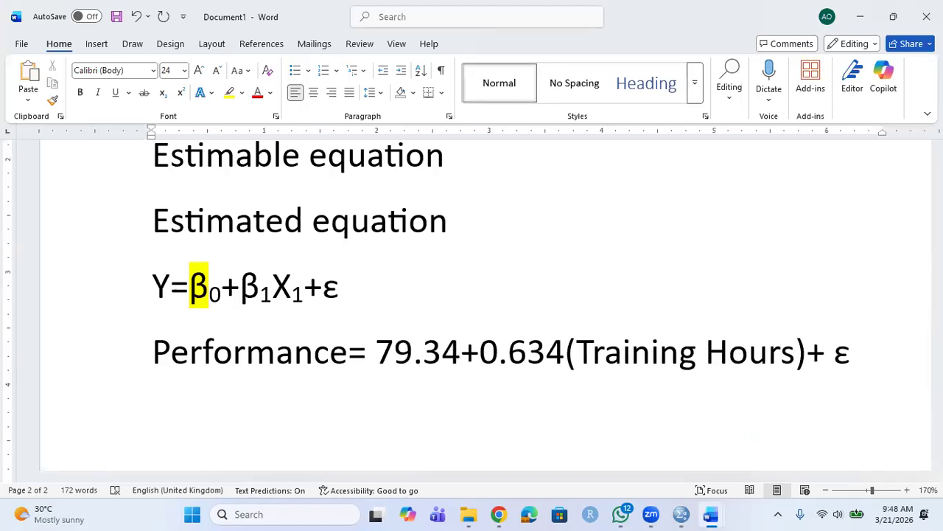
text(6)
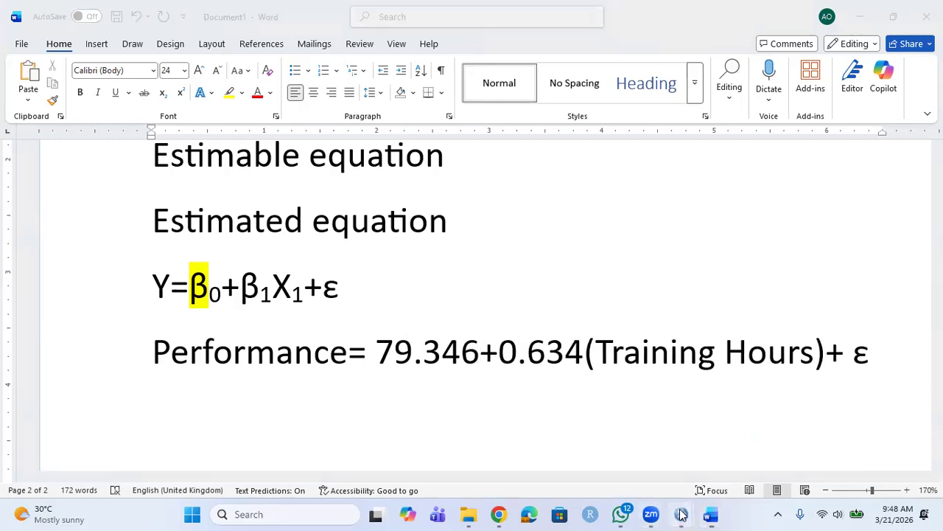
mouse_move(682, 514)
click(567, 438)
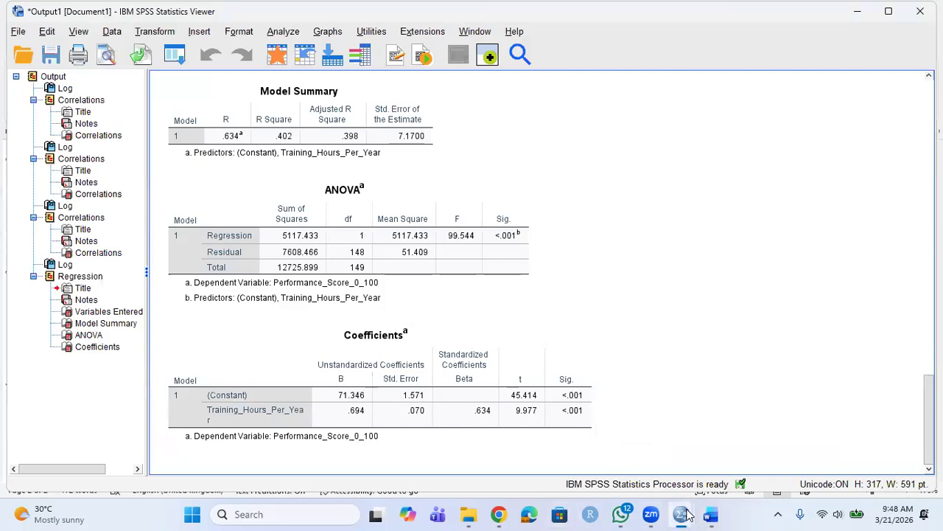
Check the values in the SPSS Coefficients table against the Word equation.
mouse_move(711, 514)
click(766, 482)
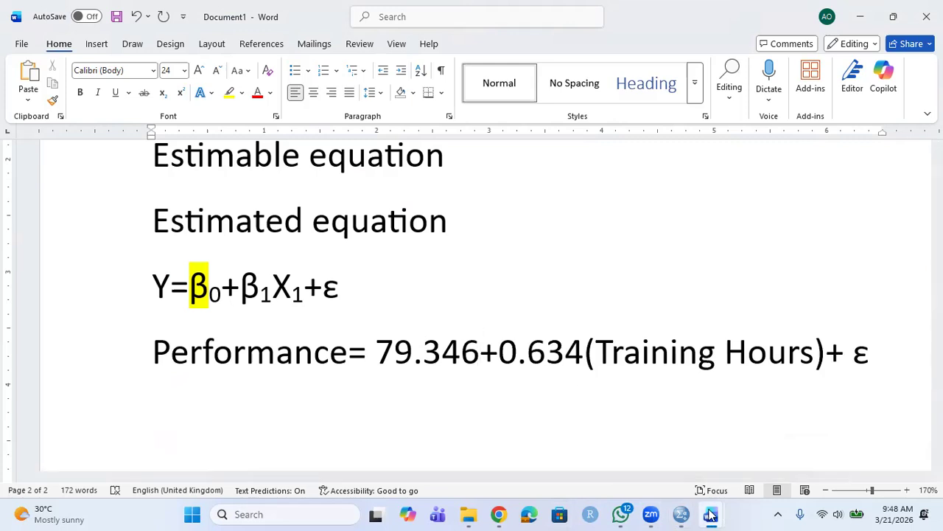
mouse_move(689, 514)
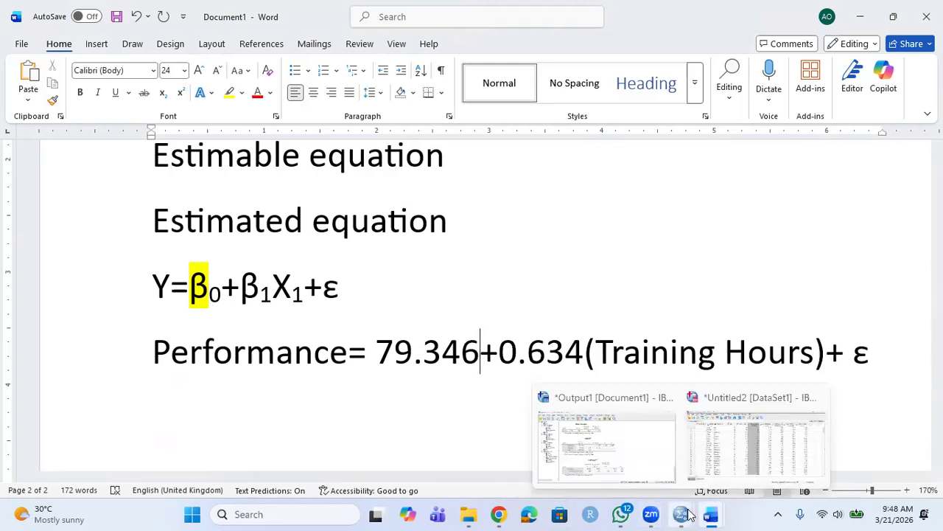
click(624, 462)
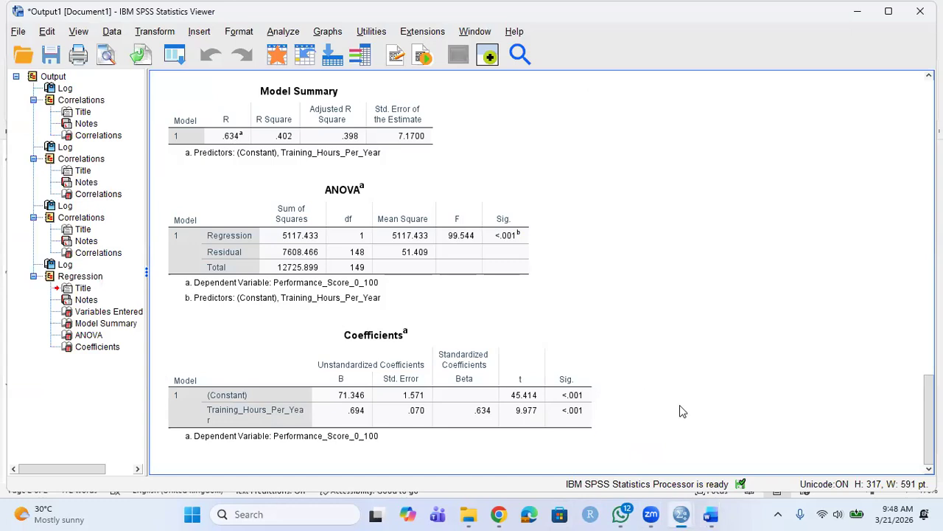
click(438, 396)
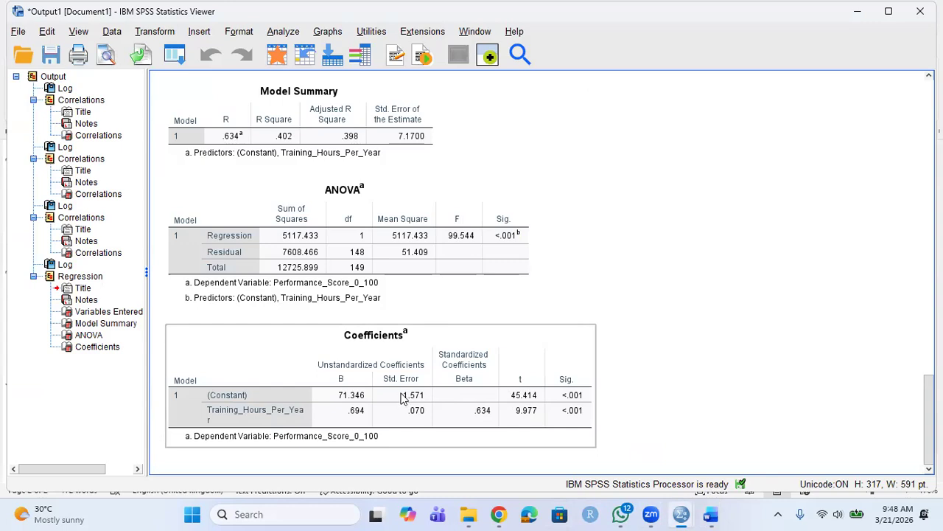
click(403, 398)
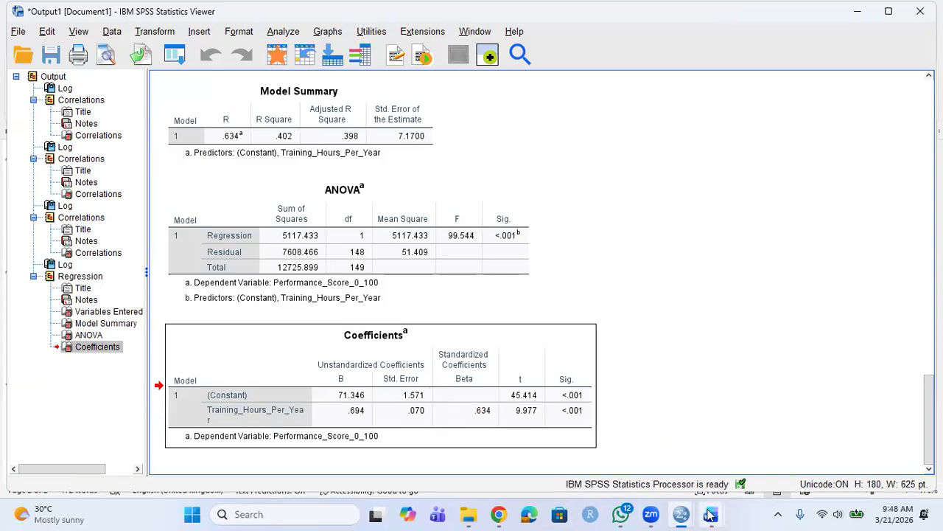
mouse_move(711, 513)
click(786, 466)
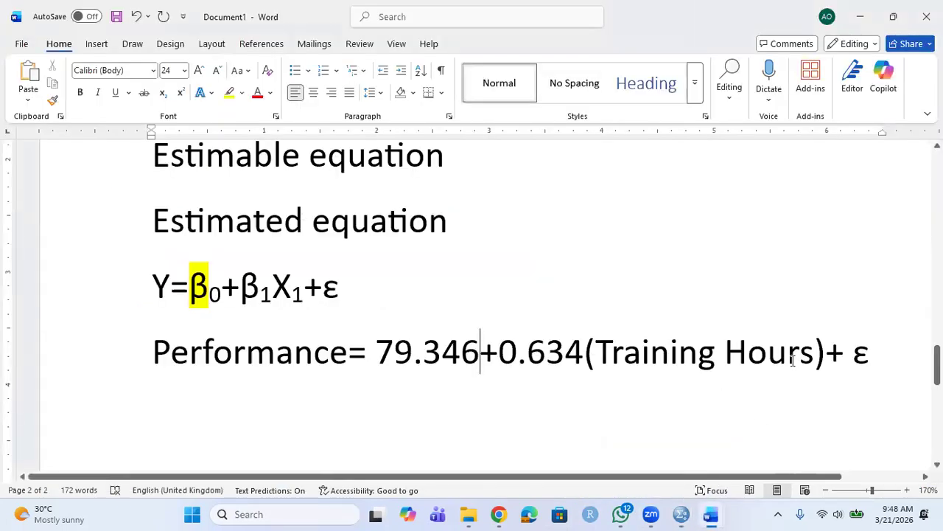
Replace the trailing ε in the estimated equation with 1.571.
click(887, 361)
key(BackSpace)
text(1.571)
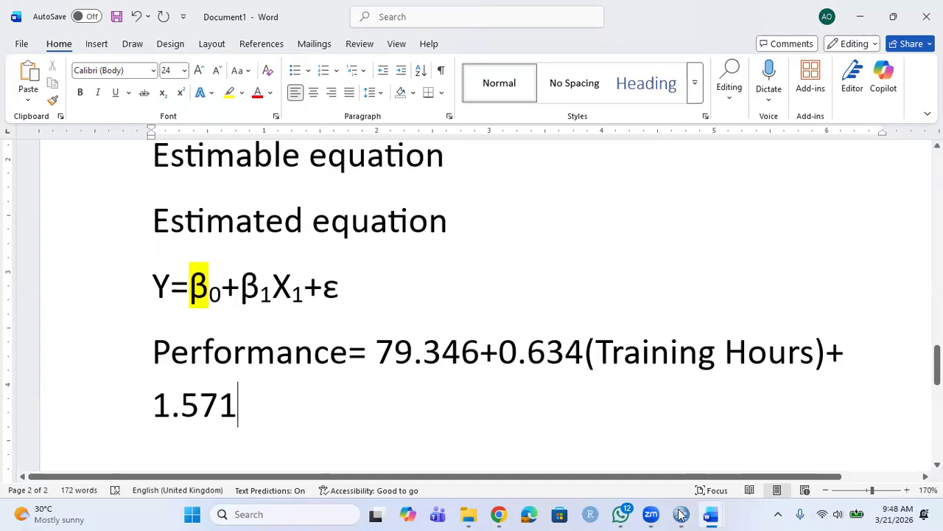
mouse_move(681, 514)
Correct the intercept from 79.346 to 71.346.
double_click(412, 348)
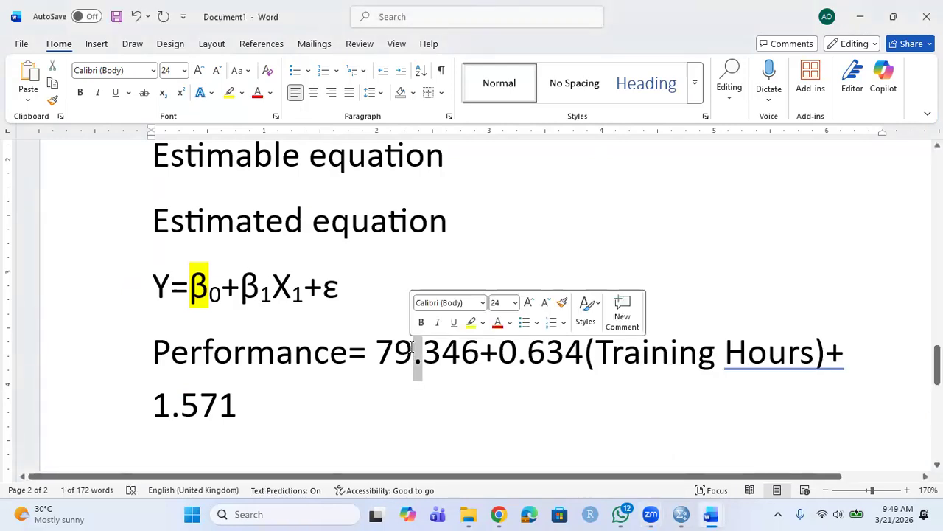
key(Left)
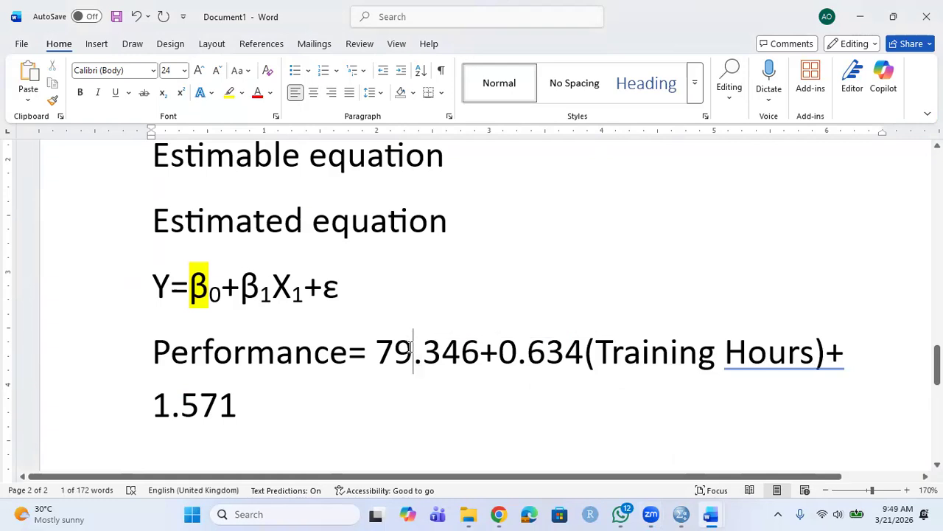
key(BackSpace)
text(1)
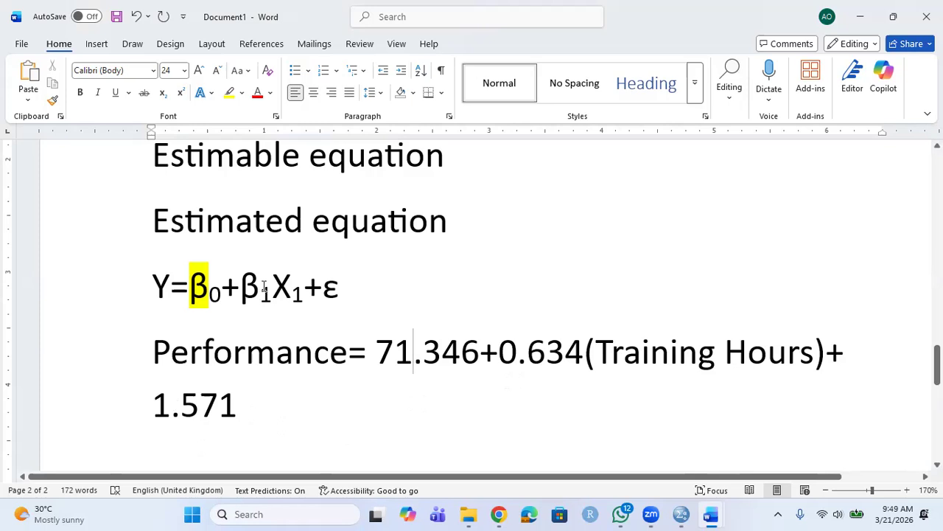
Select the estimated equation and the general model equation lines to review them.
click(149, 220)
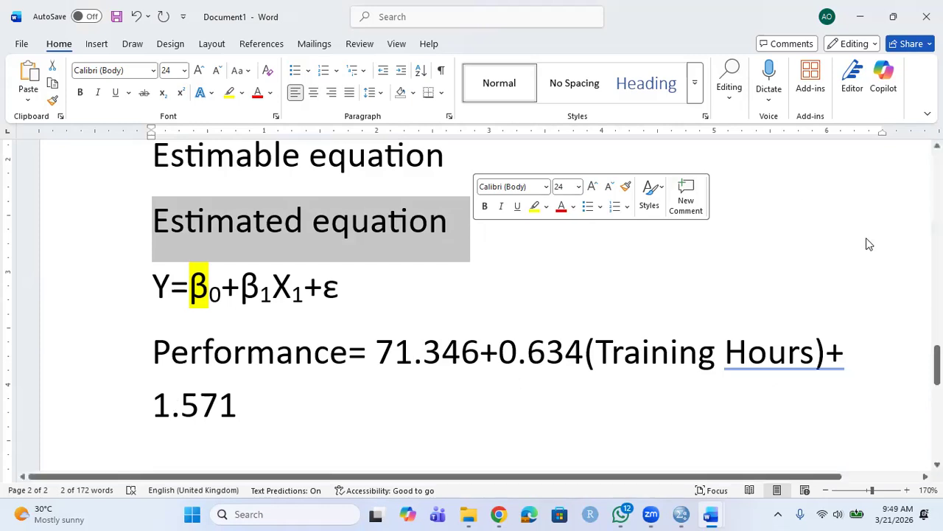
drag(937, 363, 937, 361)
drag(342, 305, 143, 308)
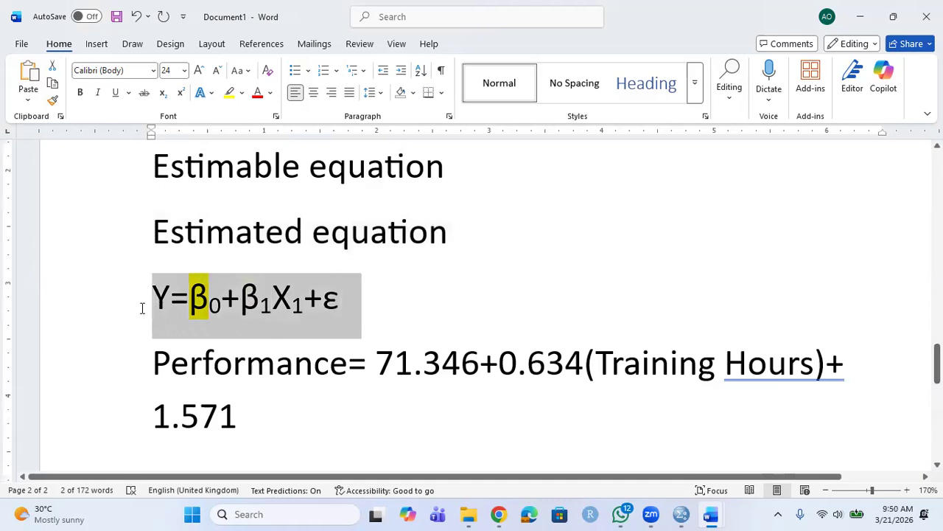
click(337, 311)
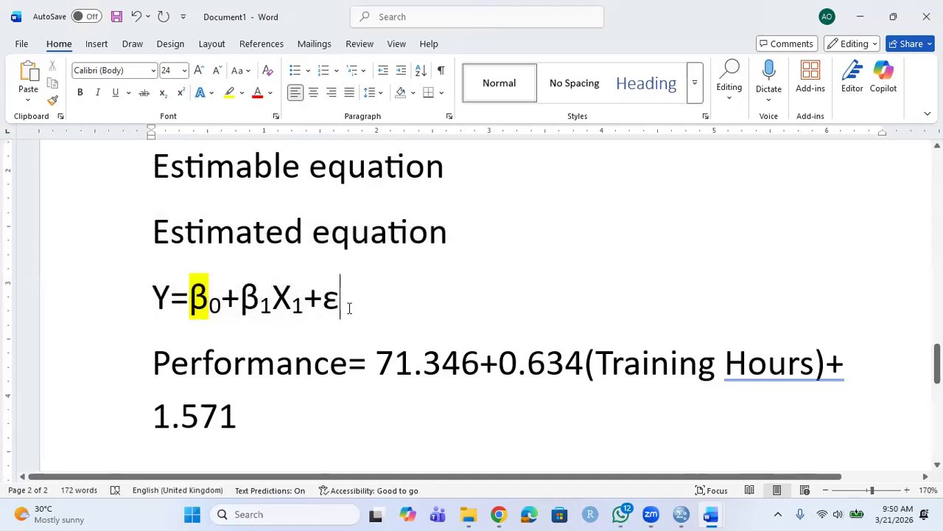
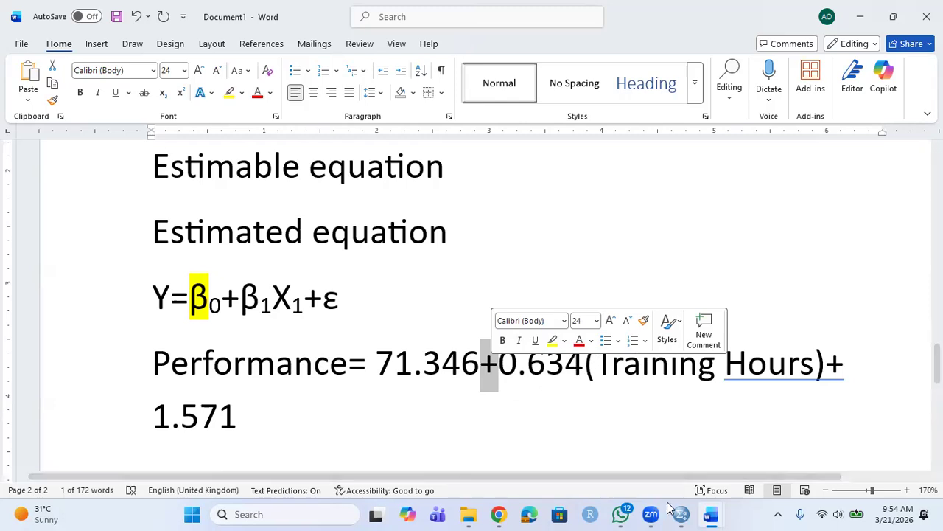
Bring the SPSS output viewer forward and select the Correlations table.
mouse_move(686, 513)
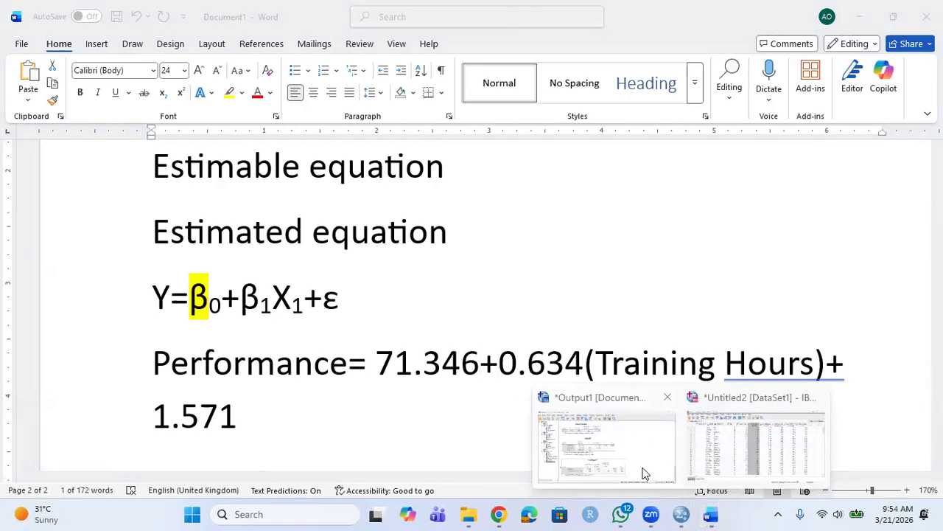
click(643, 470)
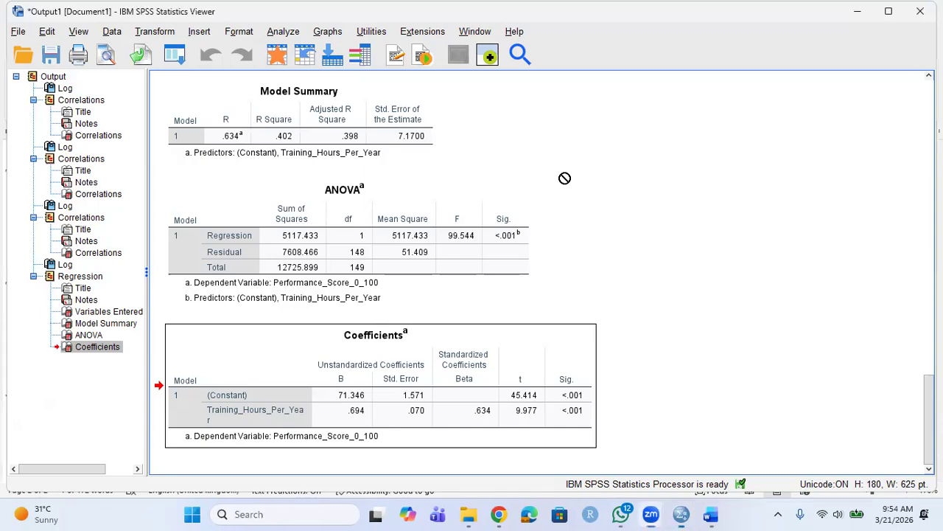
scroll(542, 287, up, 5)
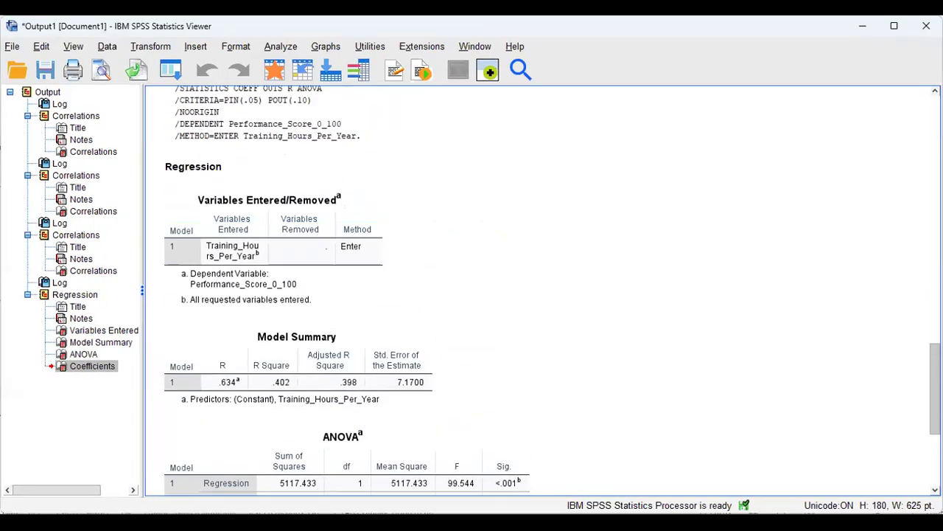
scroll(542, 287, down, 5)
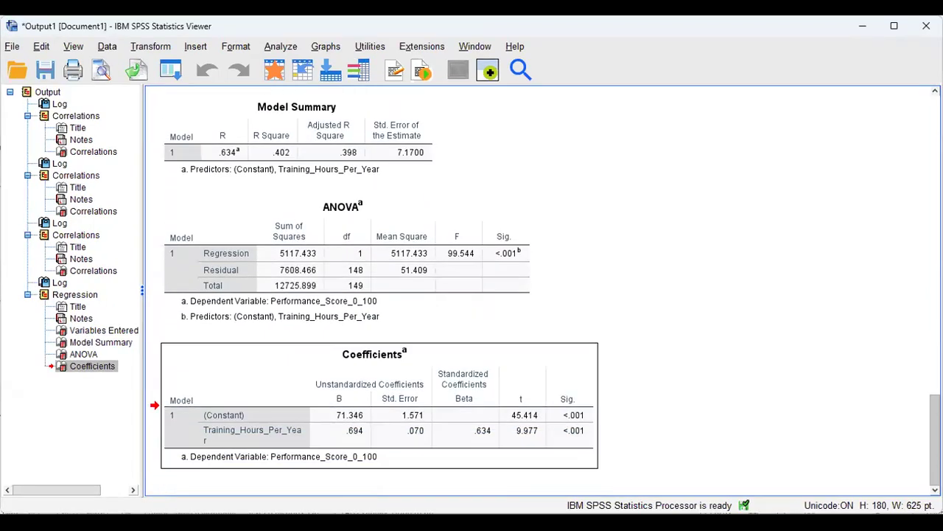
scroll(542, 287, up, 10)
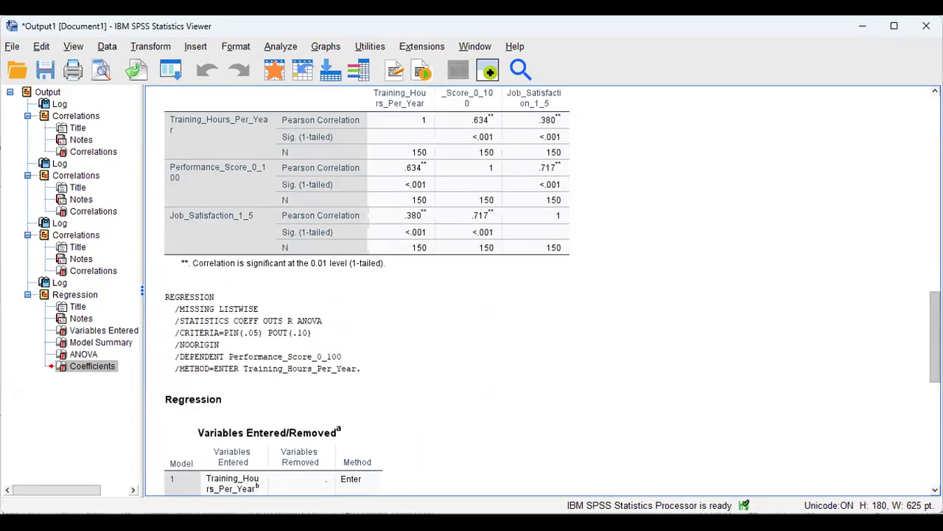
scroll(542, 288, down, 2)
scroll(642, 172, up, 4)
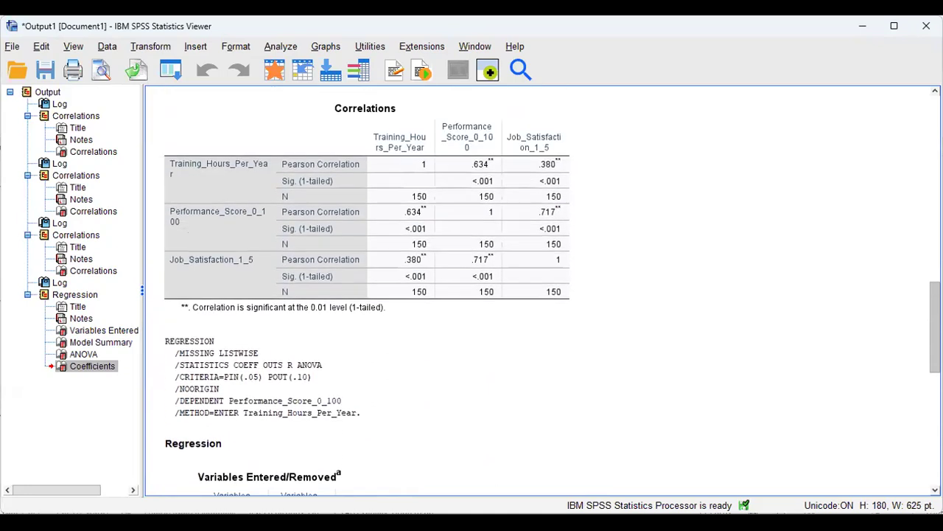
click(514, 247)
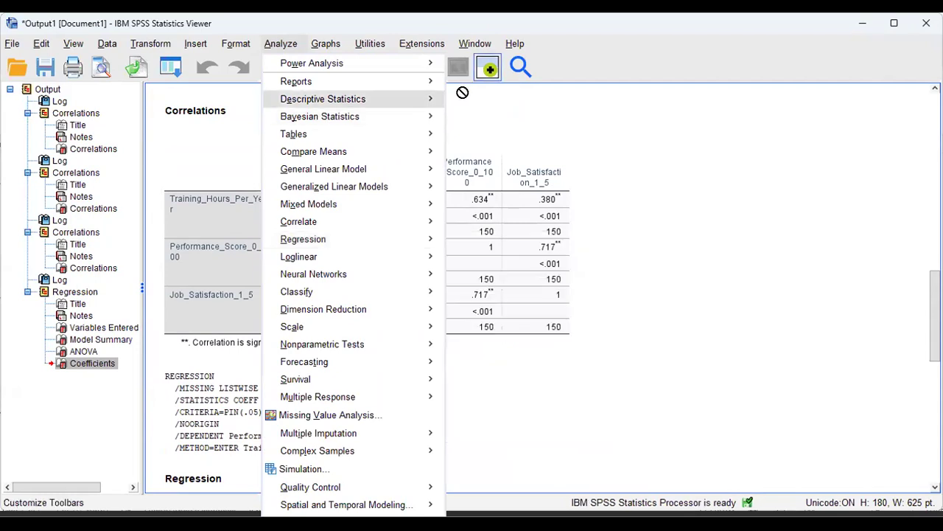
mouse_move(462, 92)
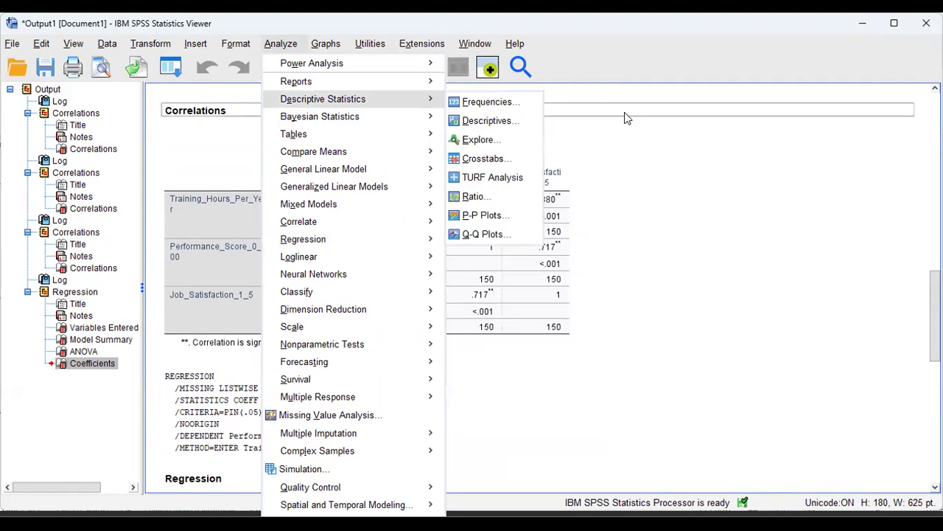
click(624, 112)
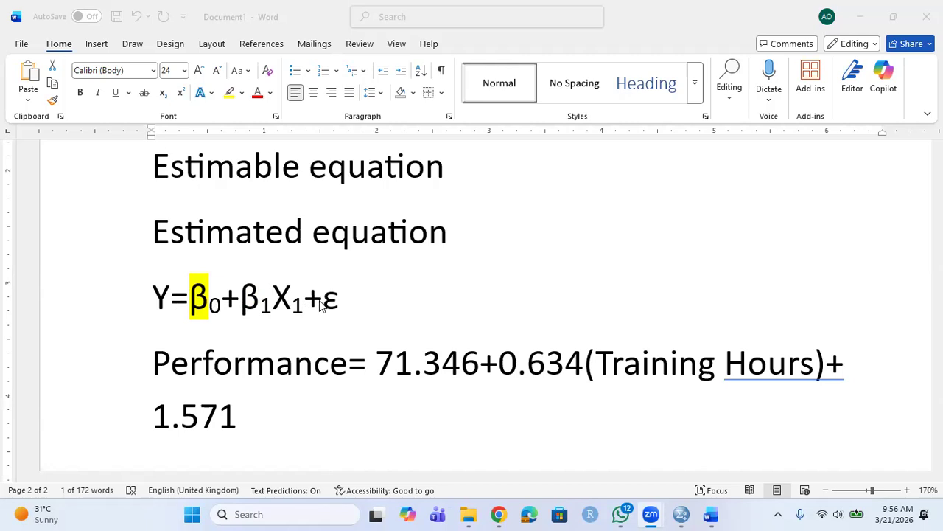
Select the plus sign in Word's estimated Performance equation, then return to the SPSS Viewer.
double_click(494, 367)
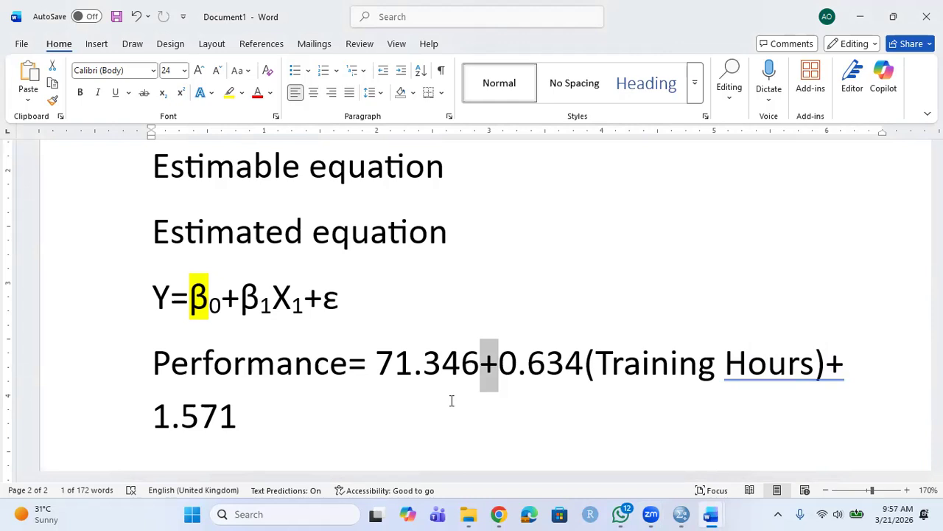
click(536, 79)
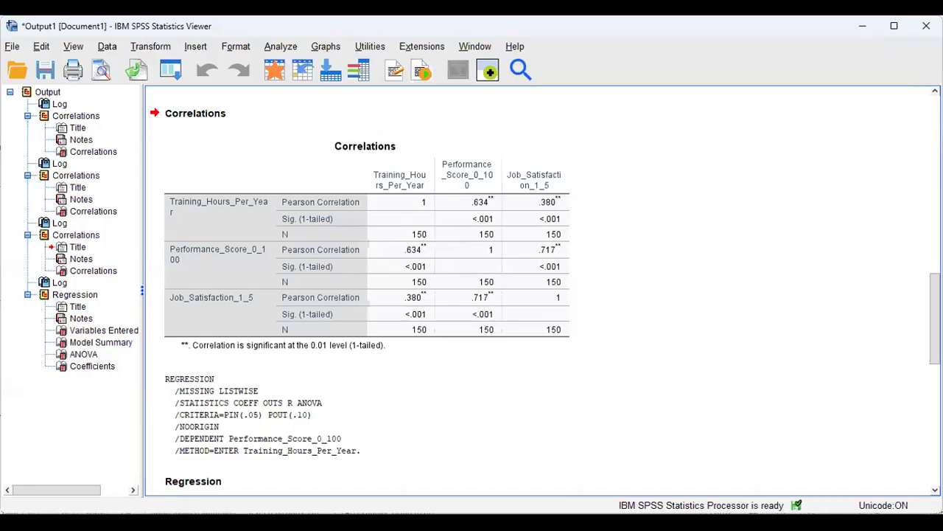
Scroll the SPSS output to the Model Summary, ANOVA and Coefficients tables, then switch to Word.
drag(935, 319, 934, 435)
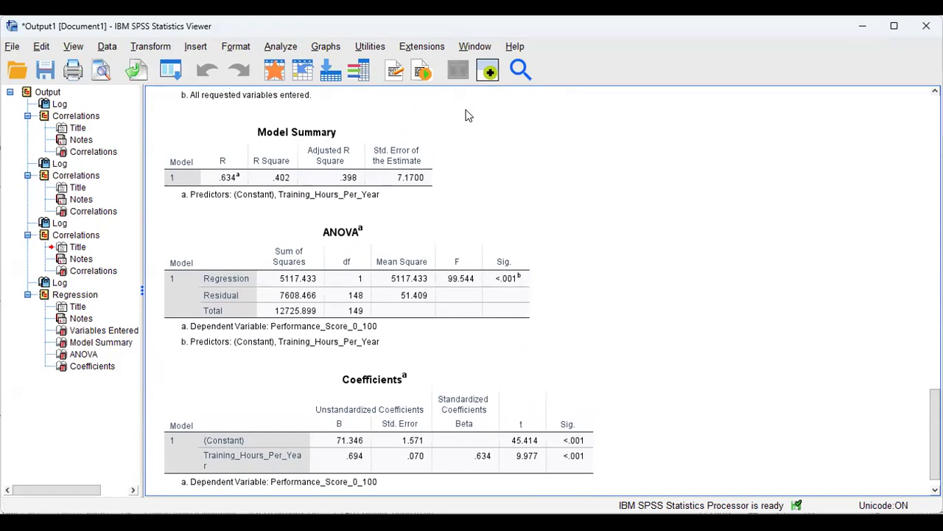
key(alt+Tab)
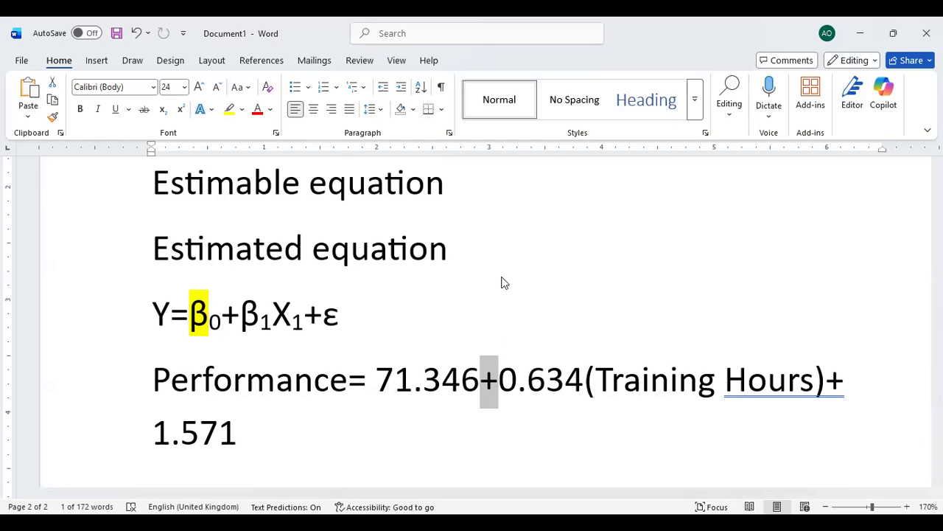
Return from Word to the SPSS Viewer showing the Model Summary, ANOVA and Coefficients tables.
key(alt+Tab)
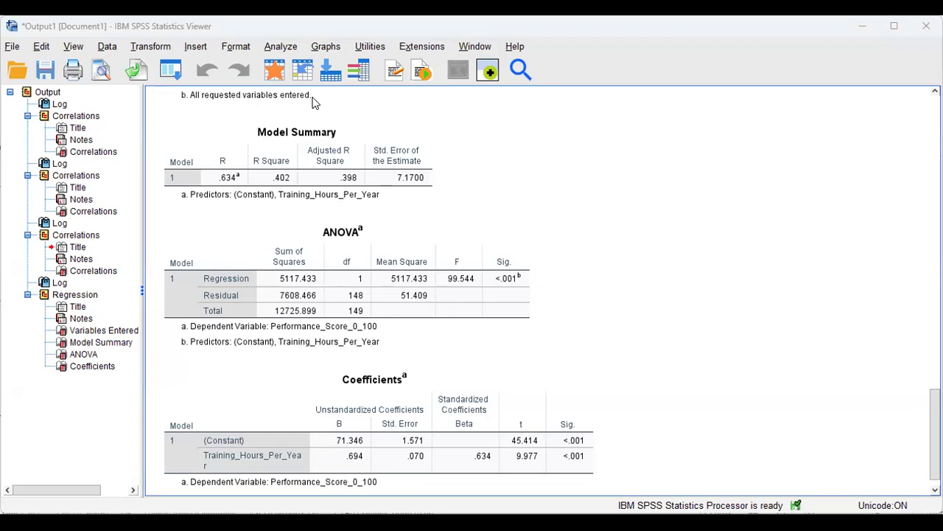
Start a Linear Regression and tick Descriptives in its Statistics options.
key(alt+a)
mouse_move(319, 242)
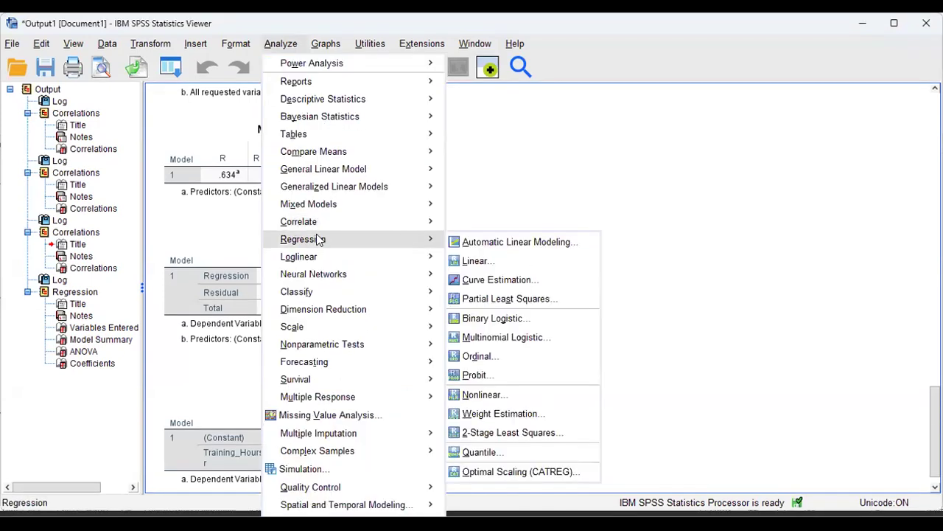
click(479, 263)
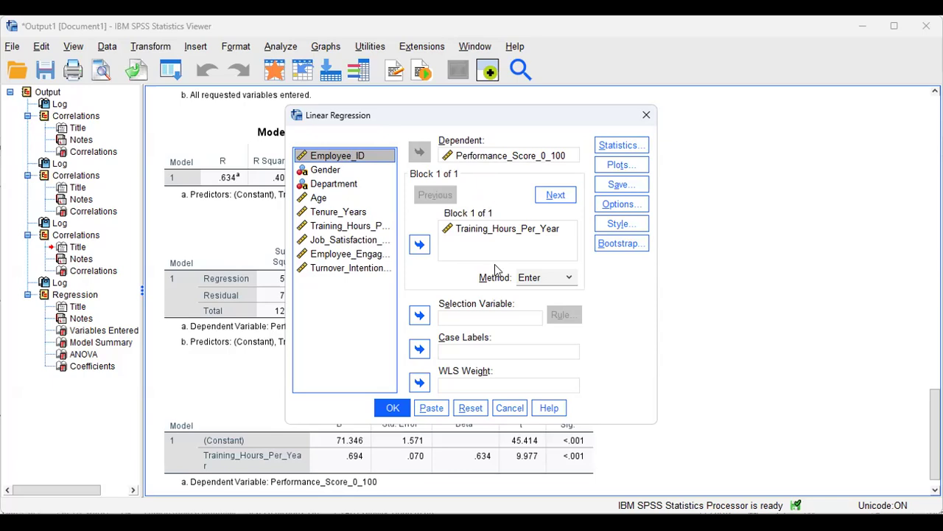
click(639, 147)
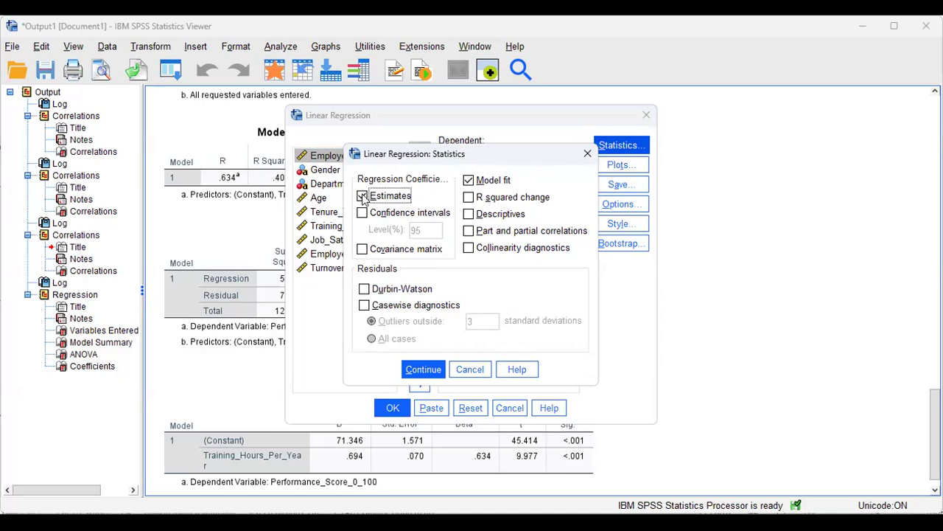
click(469, 215)
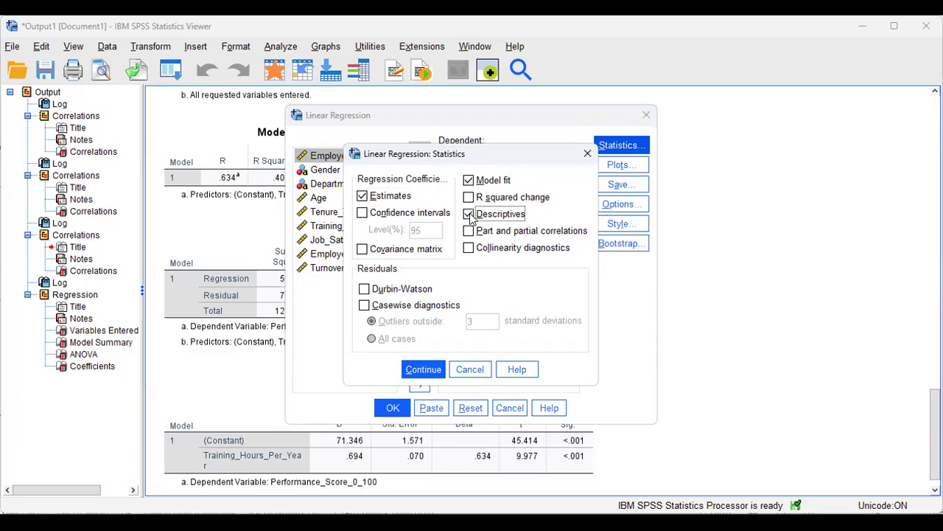
Add the Durbin-Watson statistic and confirm the regression statistics.
click(364, 291)
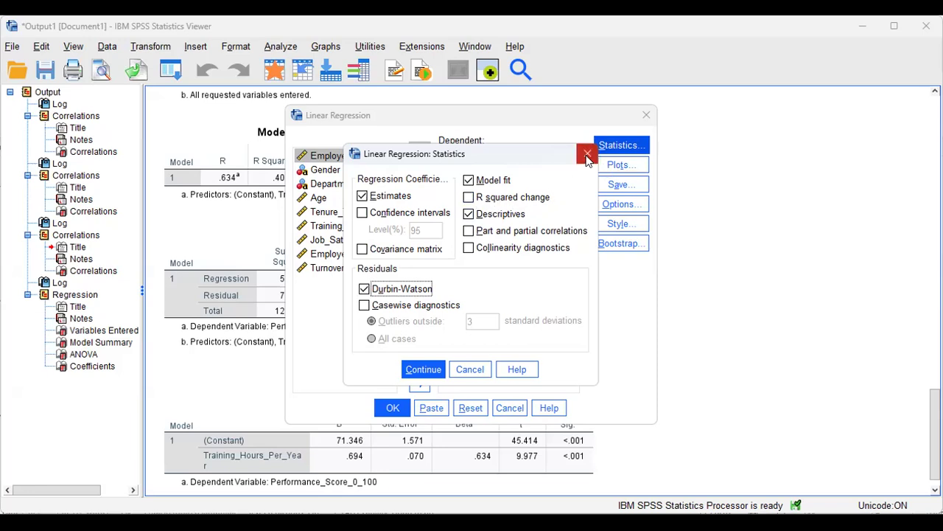
click(425, 371)
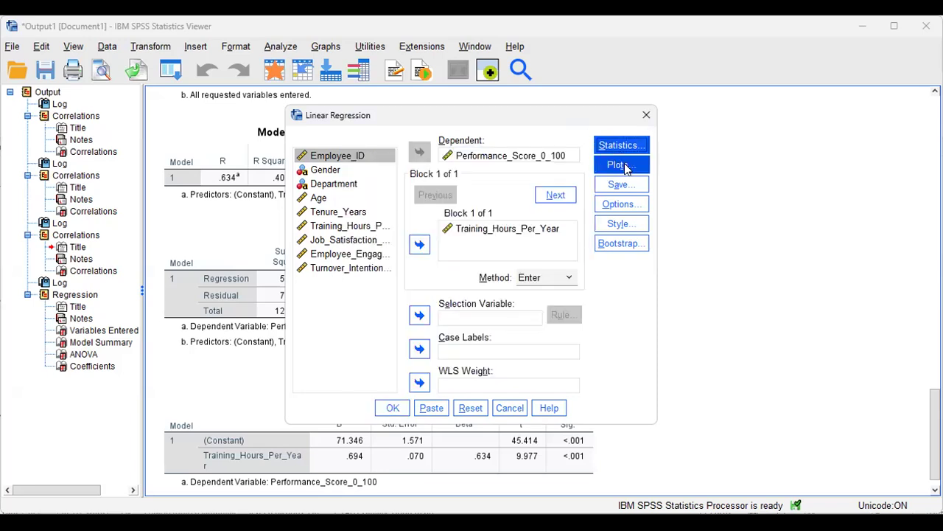
Set the regression scatterplot to *ZRESID on Y against *ZPRED on X.
click(619, 165)
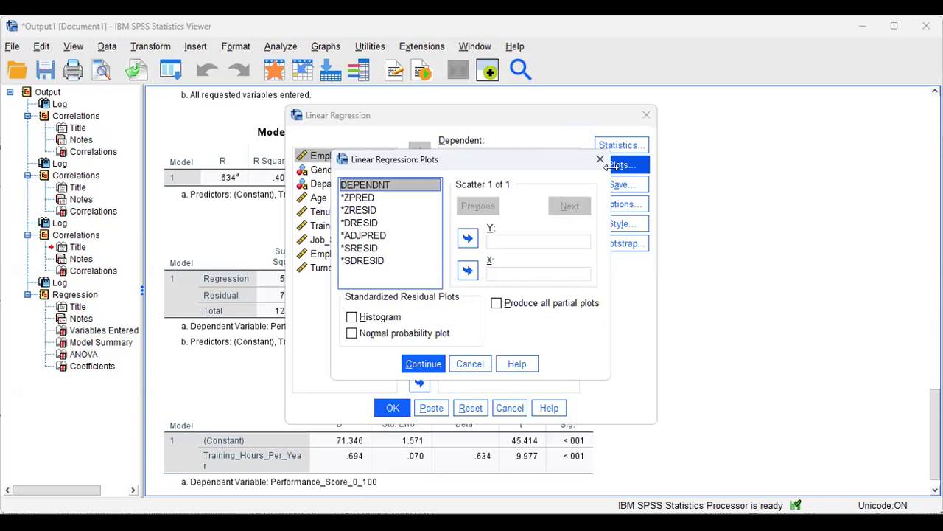
click(367, 199)
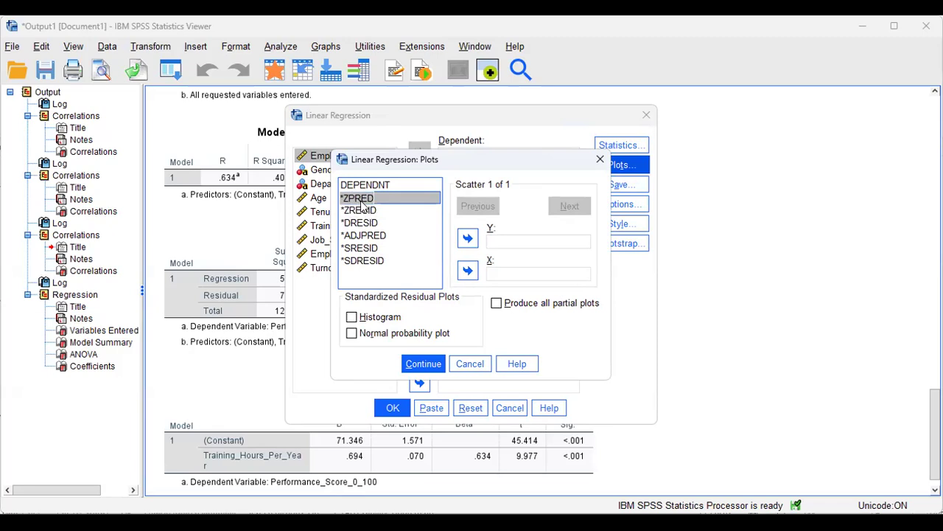
click(363, 200)
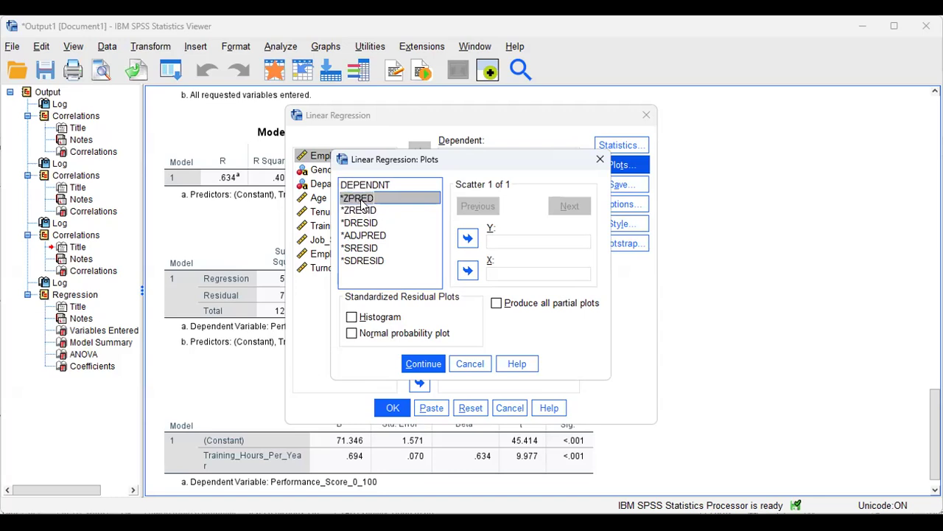
click(469, 271)
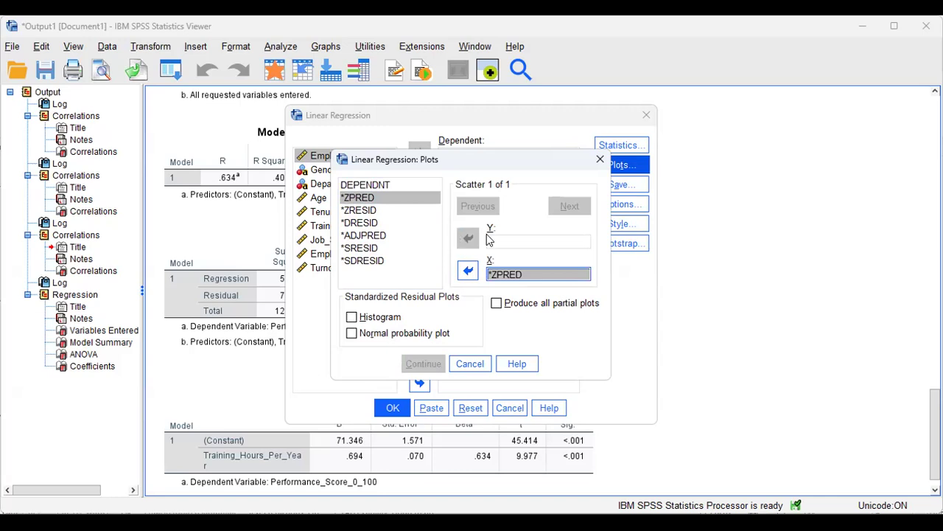
click(365, 210)
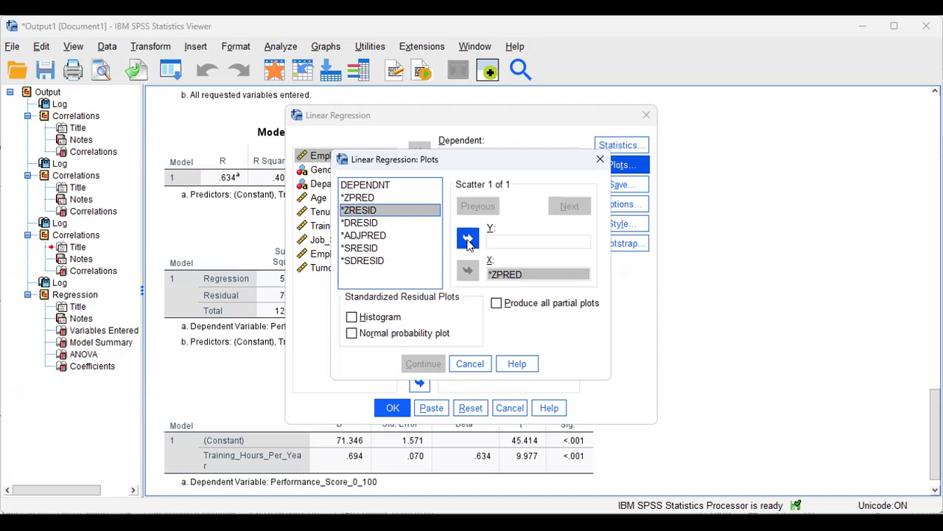
click(467, 238)
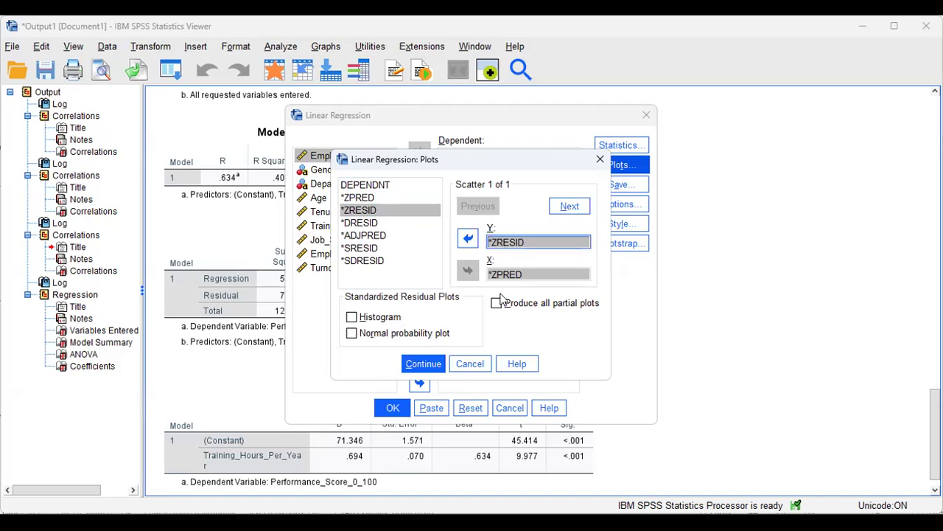
Add a residual histogram and normal probability plot, and confirm the plot settings.
click(352, 317)
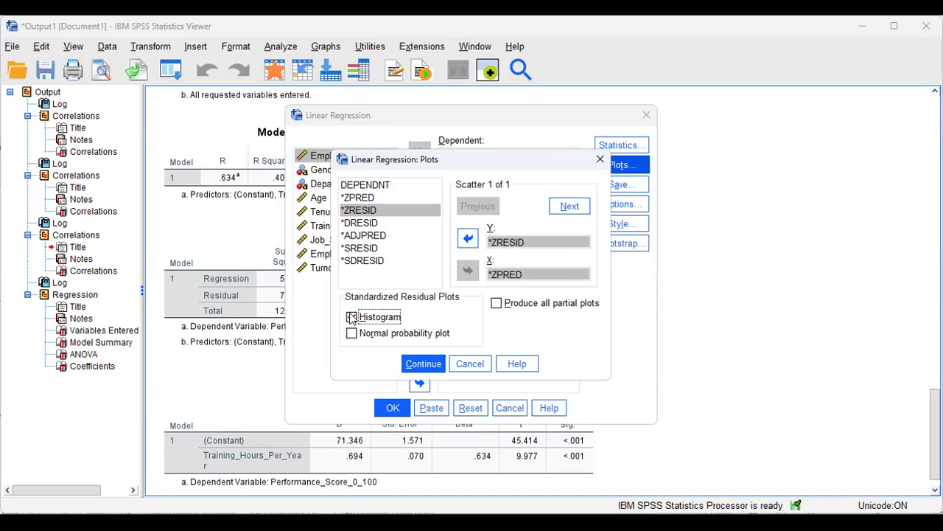
click(351, 334)
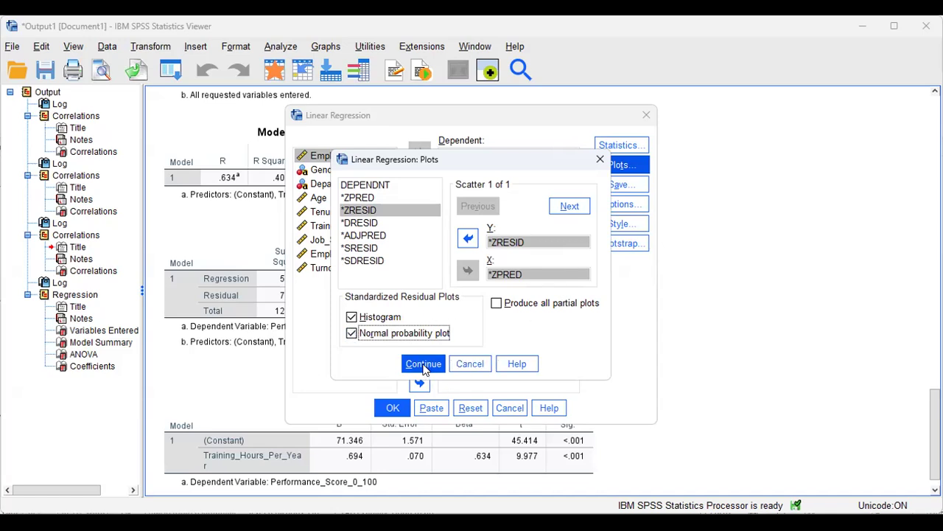
click(424, 367)
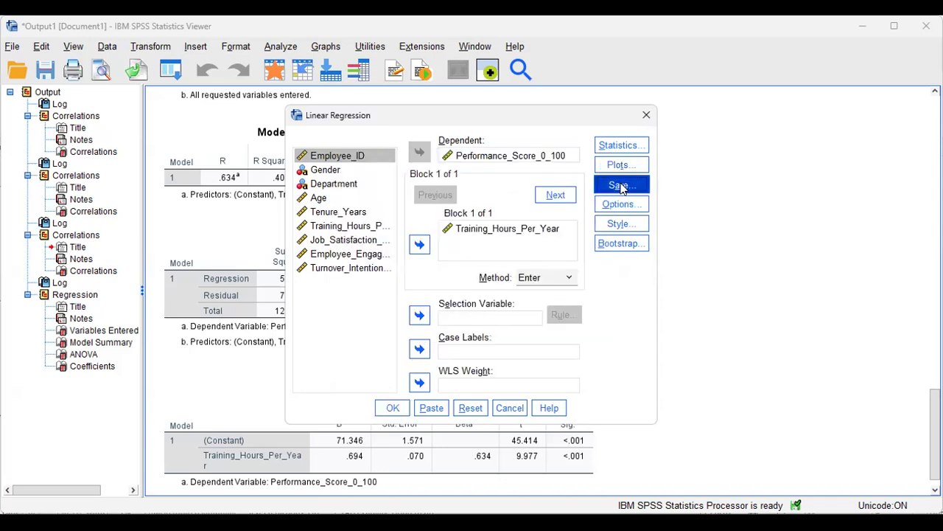
click(619, 185)
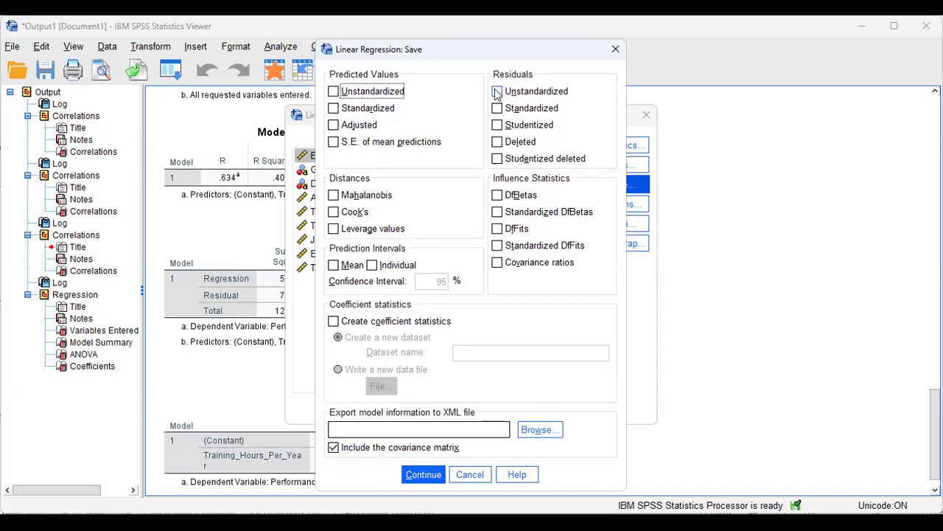
Save unstandardized predicted values, unstandardized residuals and Cook's distances from the regression.
click(338, 93)
click(497, 92)
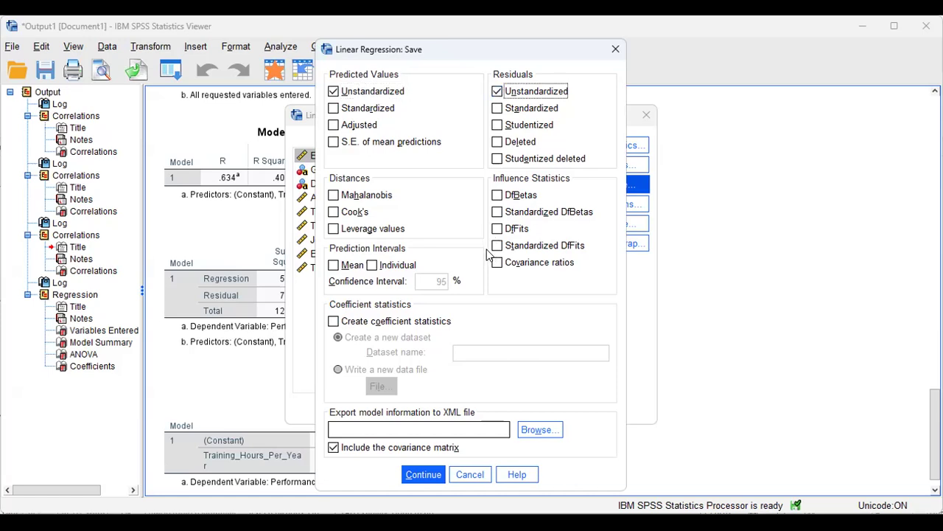
click(333, 214)
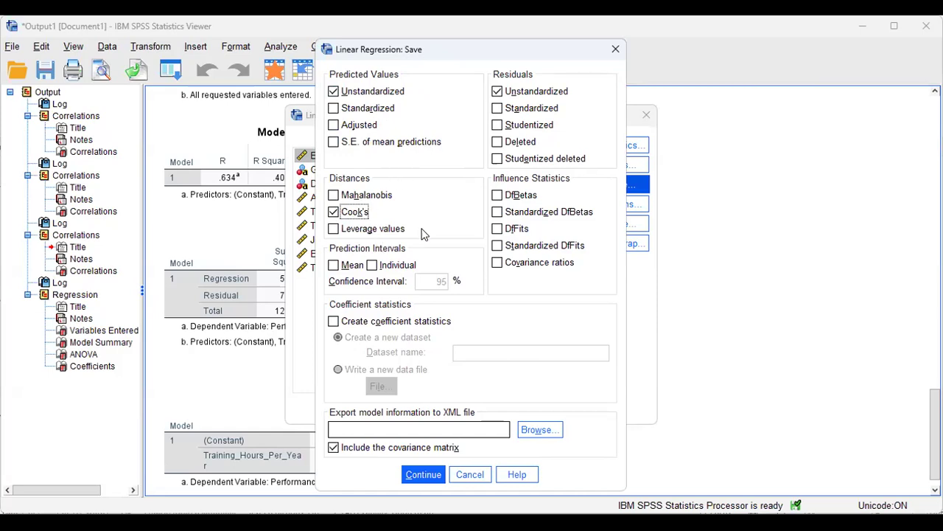
click(423, 477)
Close the Save settings and keep the default regression Options.
click(424, 477)
click(605, 204)
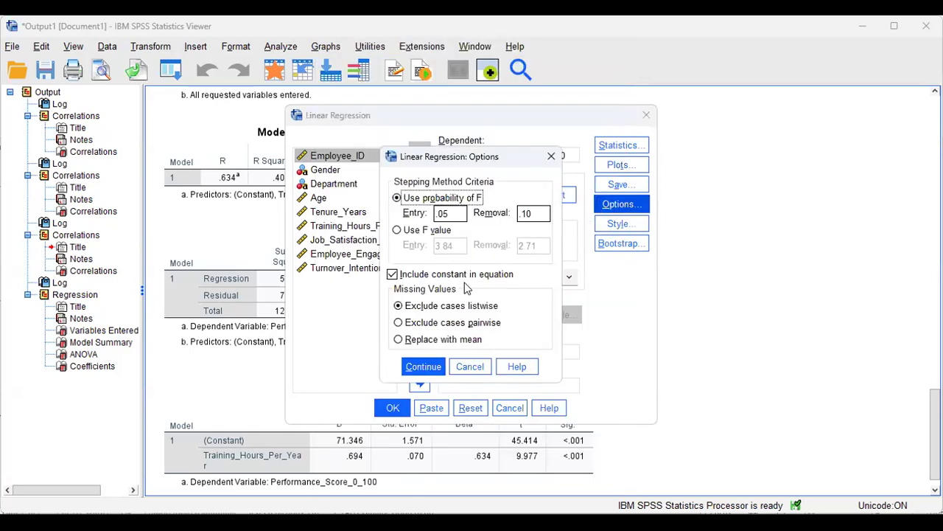
click(422, 369)
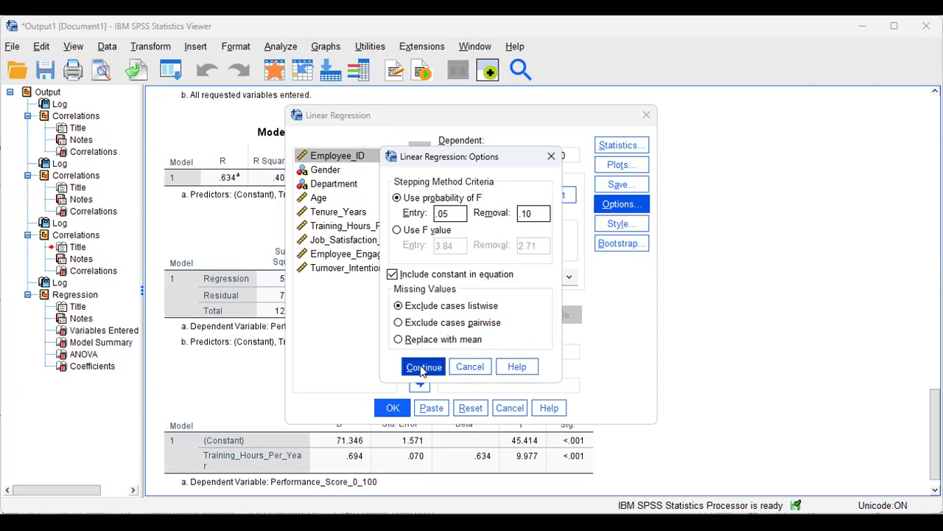
click(619, 224)
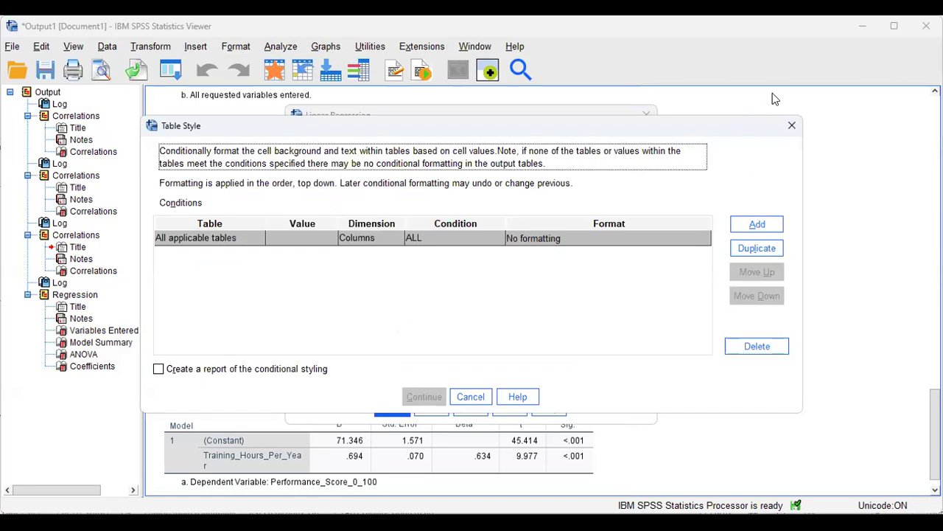
Close the Table Style dialog and move the Linear Regression dialog aside.
drag(719, 120, 596, 134)
click(671, 141)
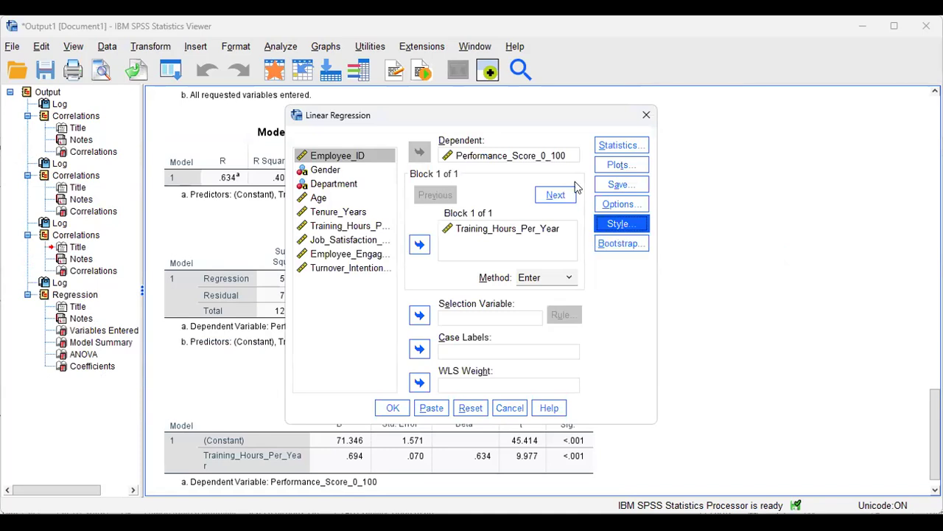
drag(574, 115, 622, 97)
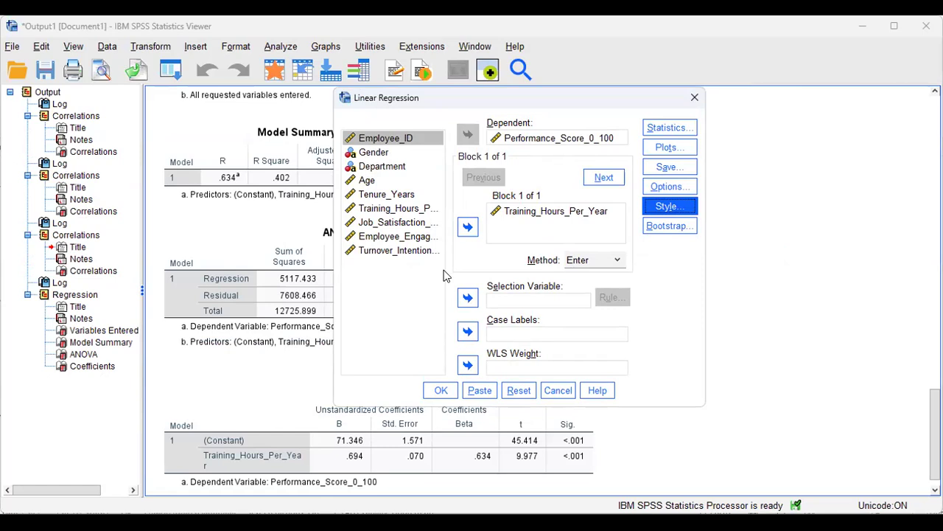
Run the regression and select its Descriptive Statistics table (N 150, correlation r = .634).
click(442, 391)
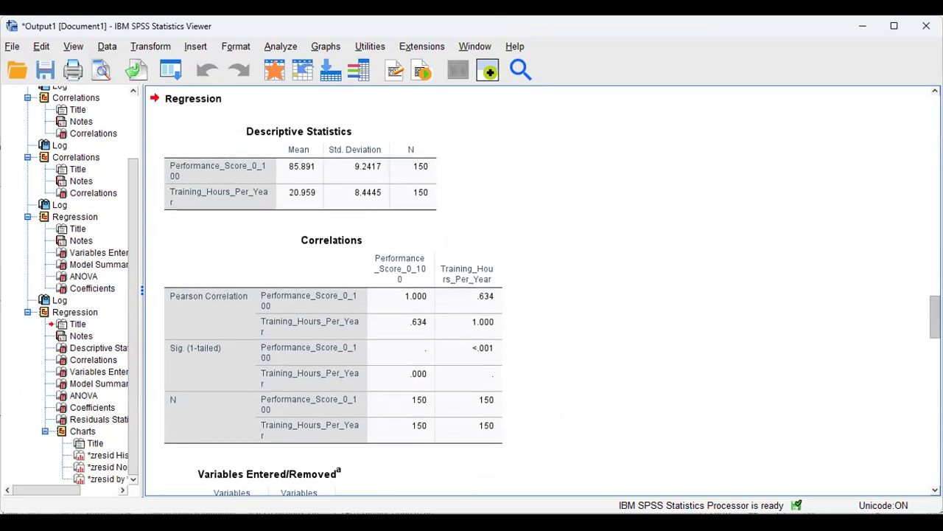
click(324, 169)
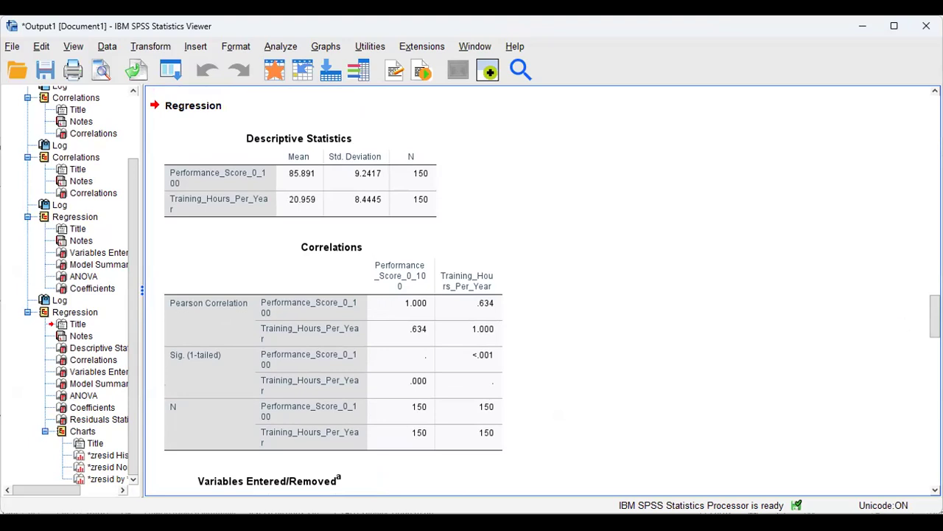
Scroll past Correlations to the Model Summary: R .634, R Square .402, Durbin-Watson 1.947.
scroll(202, 223, down, 3)
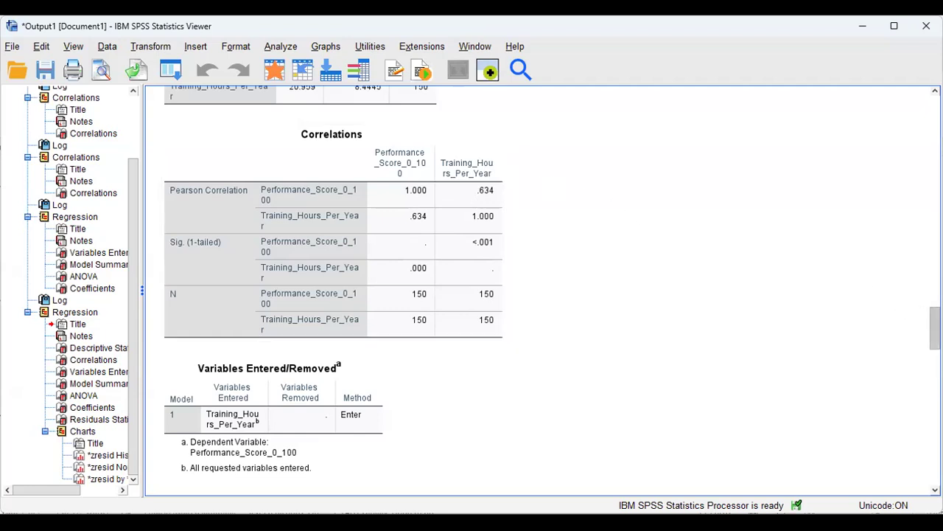
scroll(935, 327, down, 5)
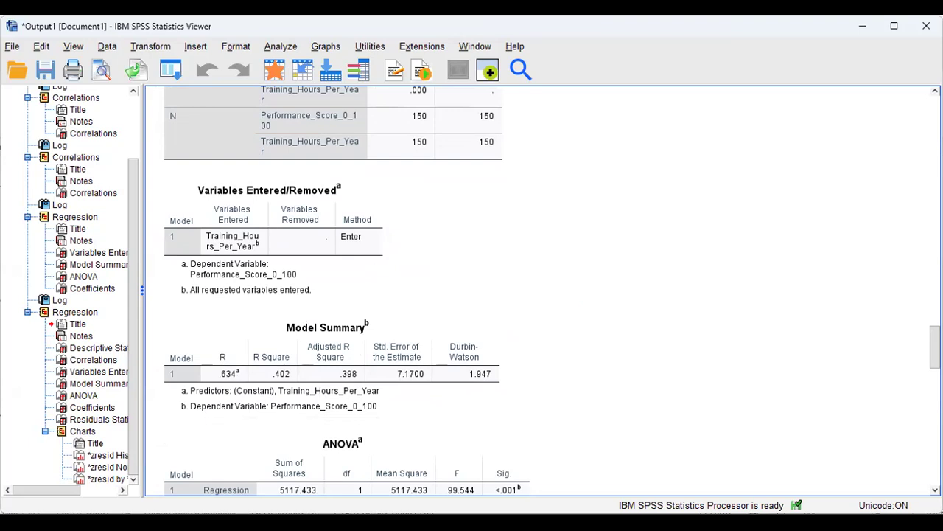
Bring the ANOVA table into view, showing regression sum of squares 5117.433 and F 99.544.
scroll(516, 291, up, 3)
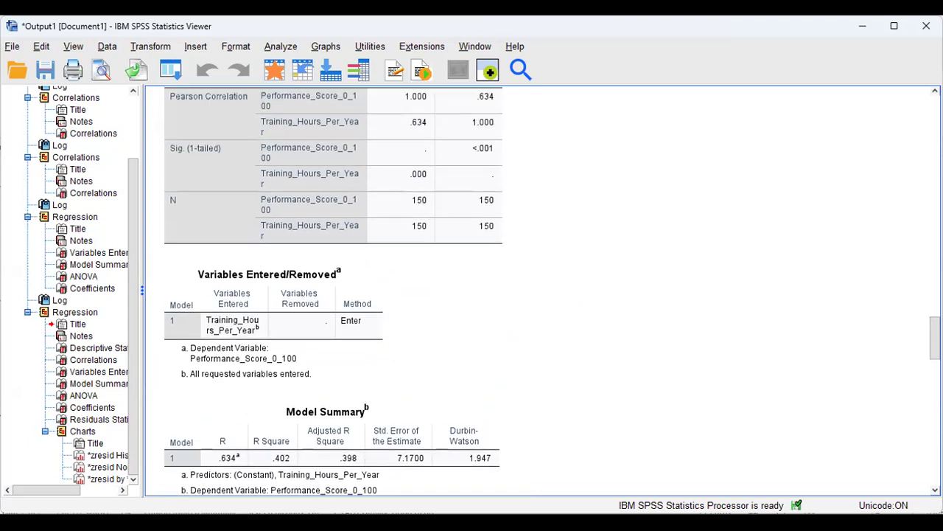
scroll(516, 291, up, 1)
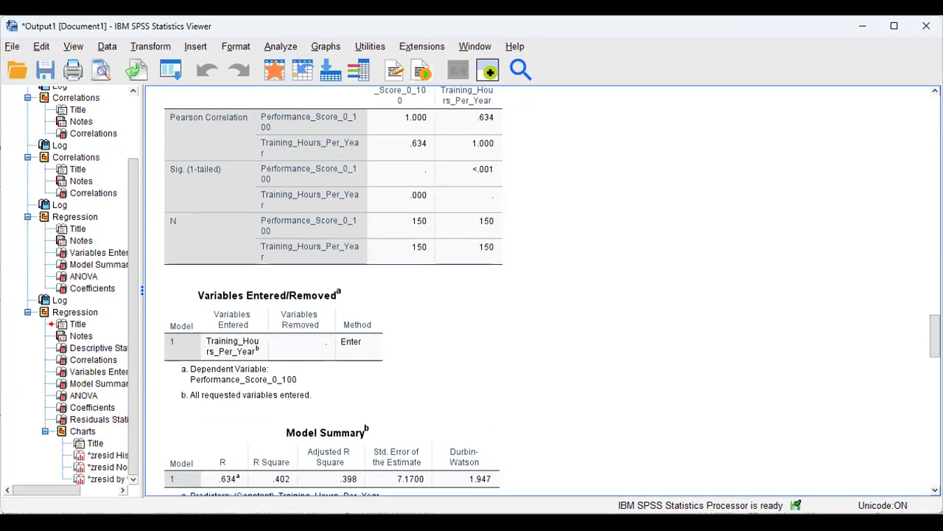
scroll(556, 405, down, 2)
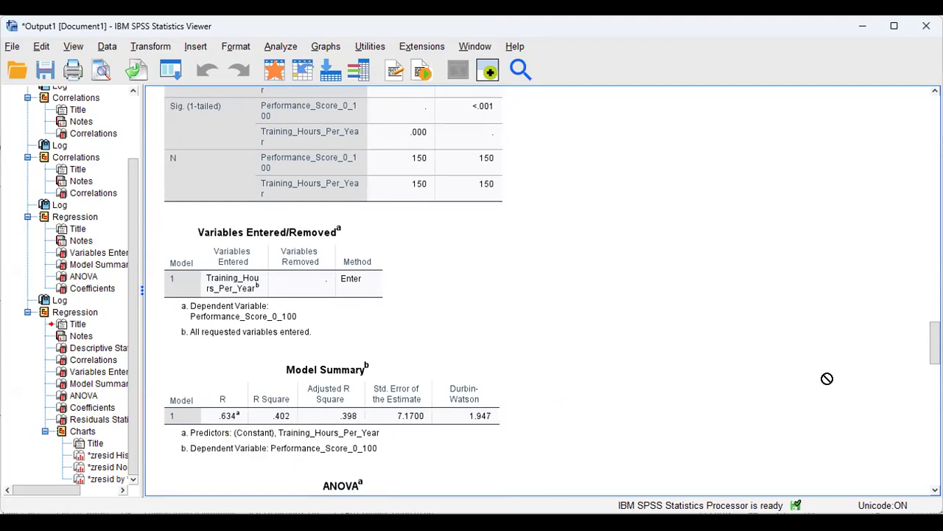
scroll(552, 292, down, 1)
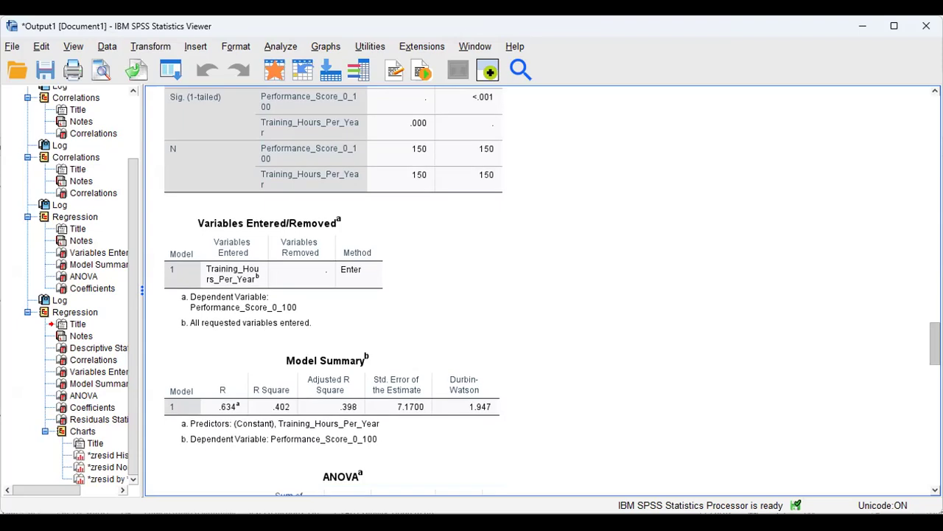
scroll(478, 377, down, 3)
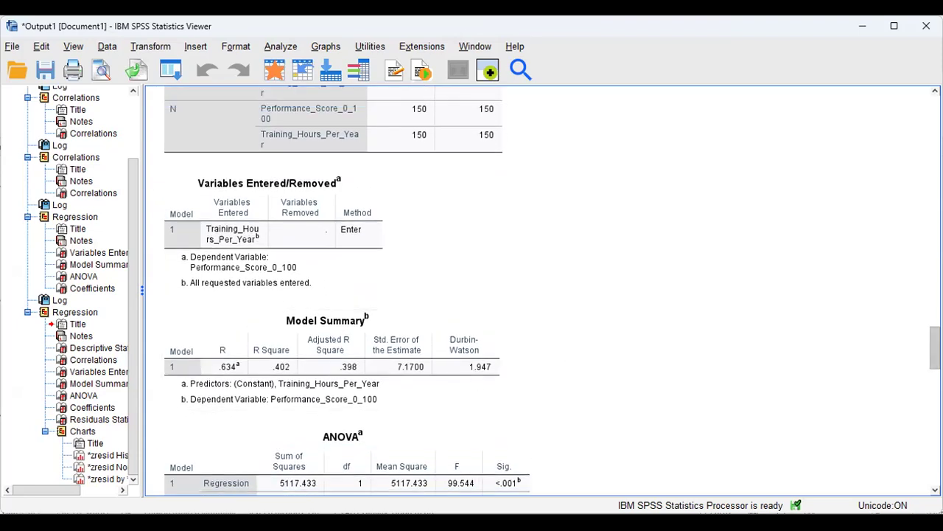
drag(936, 348, 935, 364)
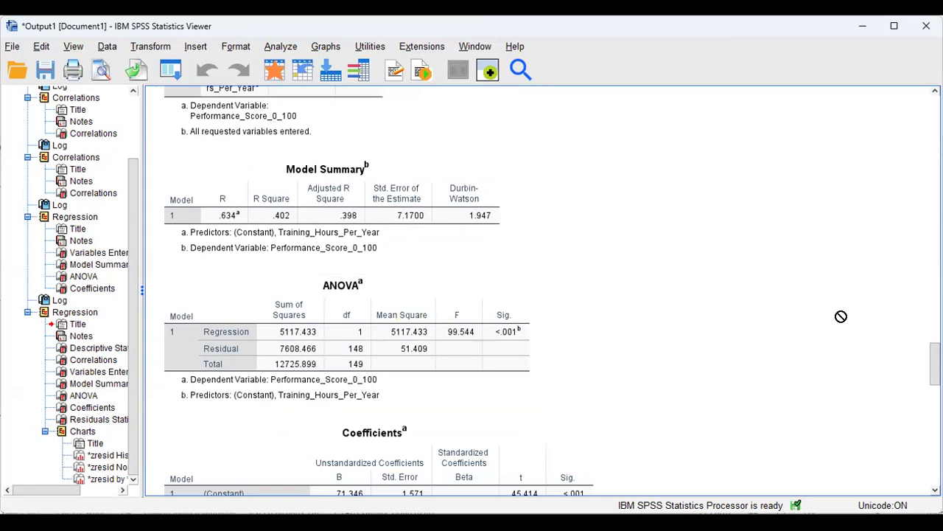
Select the Coefficients table, then reveal Residuals Statistics with Cook's Distance maximum .108.
scroll(934, 365, down, 1)
scroll(449, 221, down, 5)
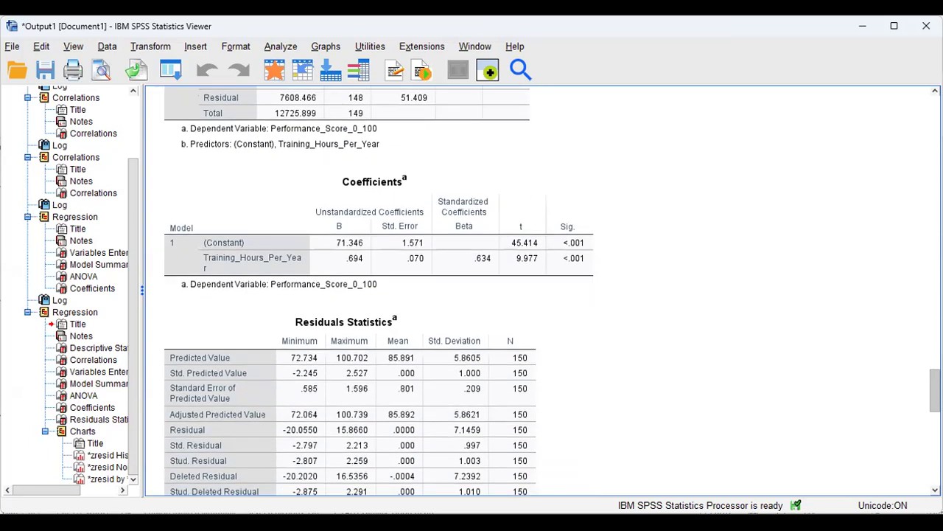
click(449, 190)
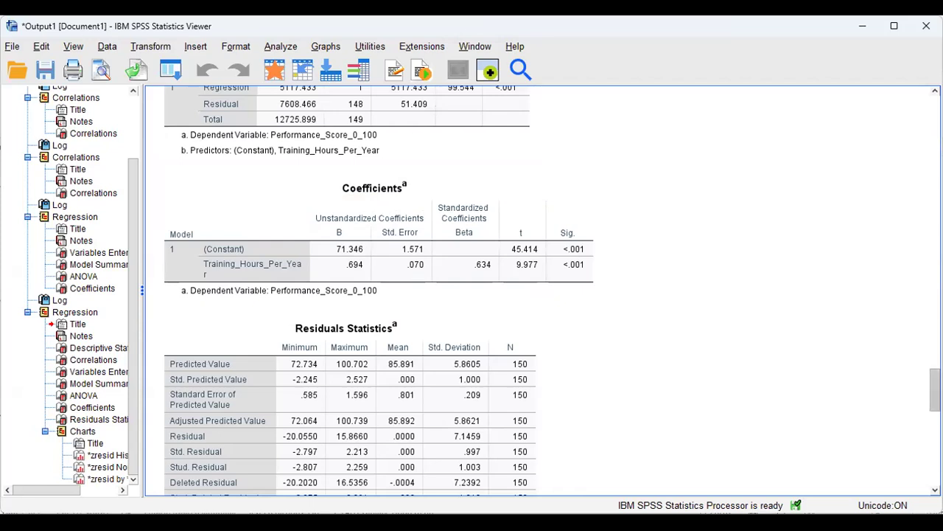
scroll(546, 295, down, 5)
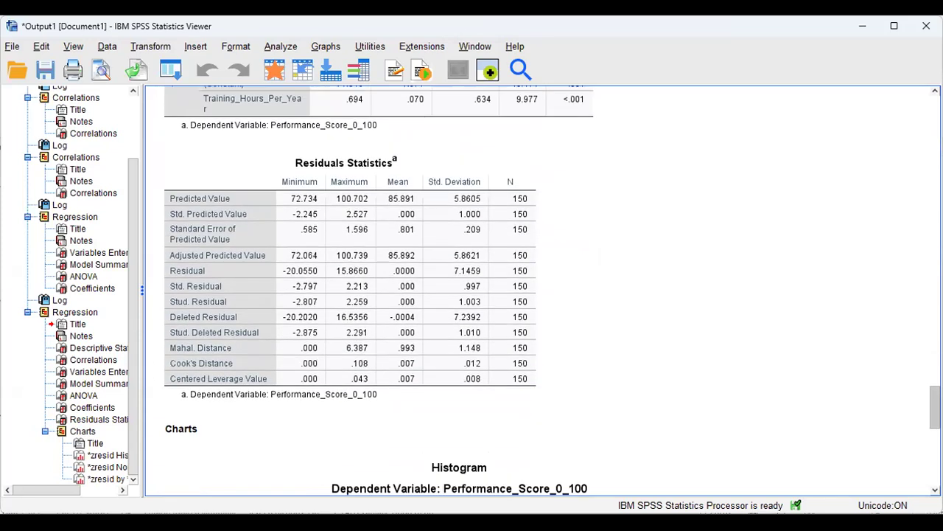
Scroll past Residuals Statistics (Mahalanobis up to 6.387) to the standardized residual histogram.
scroll(545, 295, down, 5)
scroll(232, 155, up, 5)
scroll(232, 155, down, 1)
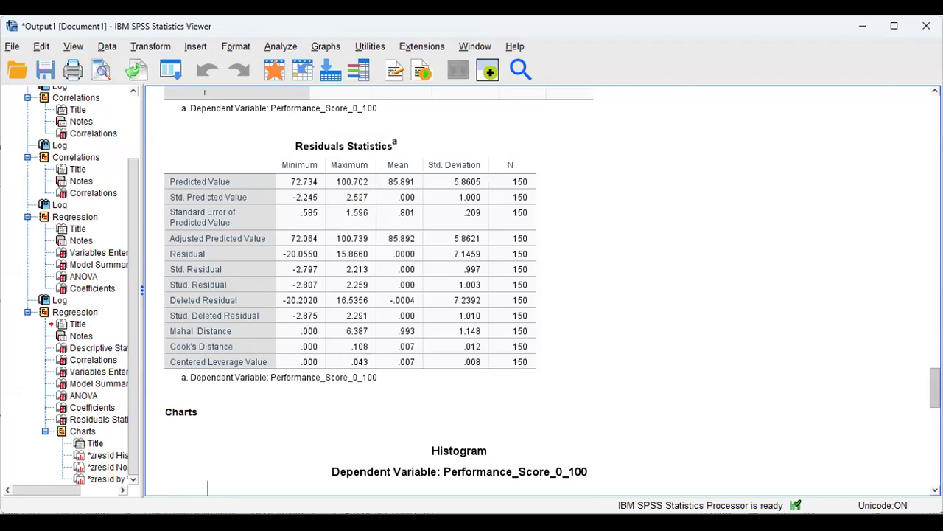
scroll(935, 391, down, 5)
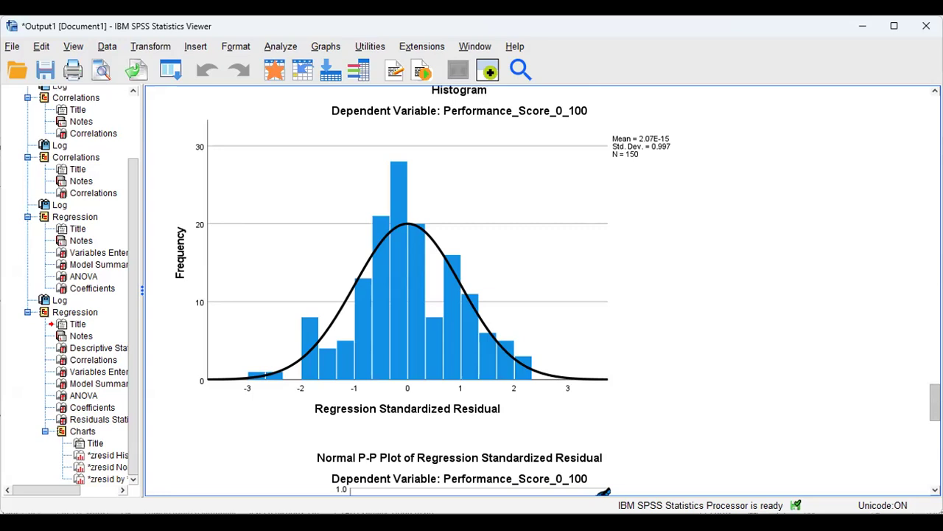
Scroll from the histogram through the Normal P-P plot to the residual scatterplot.
scroll(558, 290, down, 6)
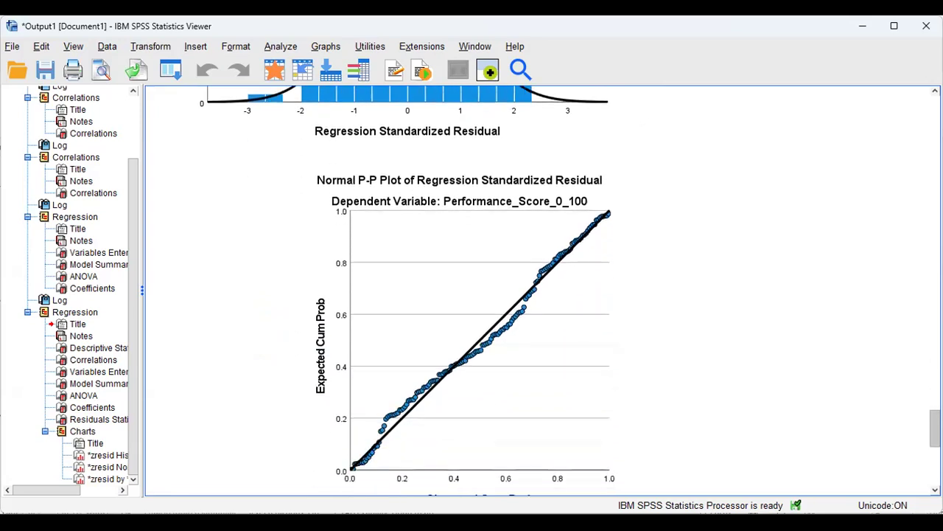
scroll(558, 290, down, 1)
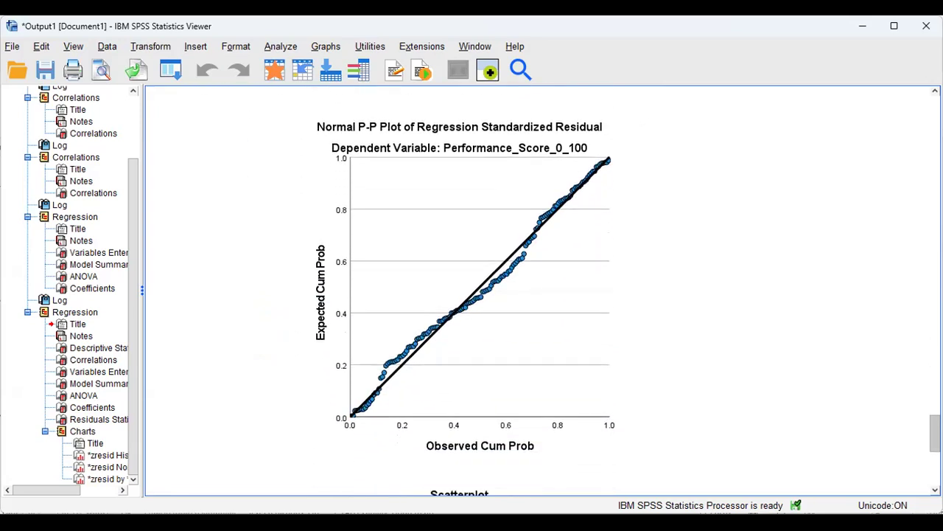
scroll(558, 290, up, 1)
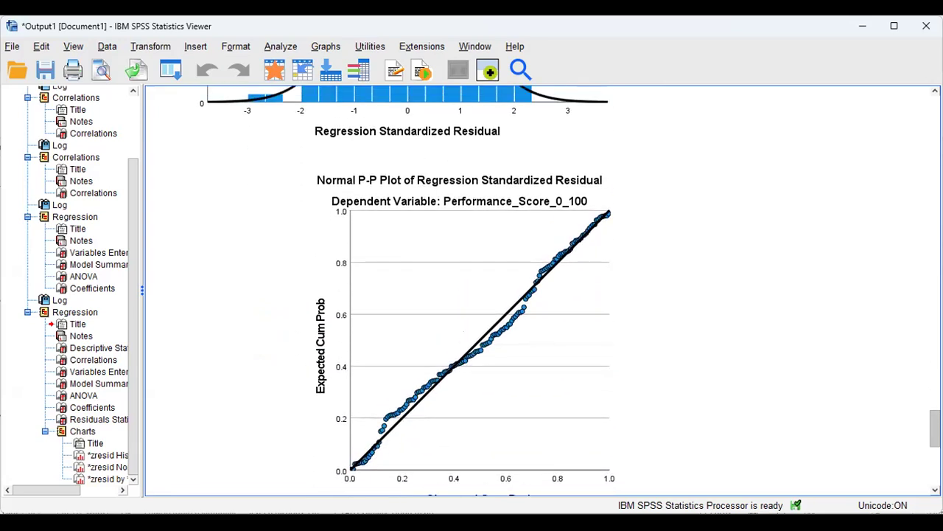
scroll(526, 427, up, 1)
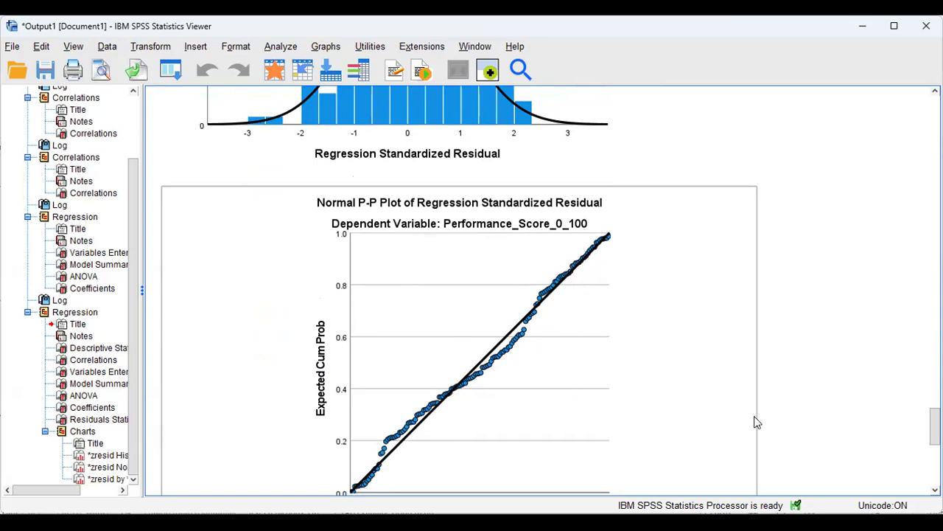
scroll(934, 427, down, 6)
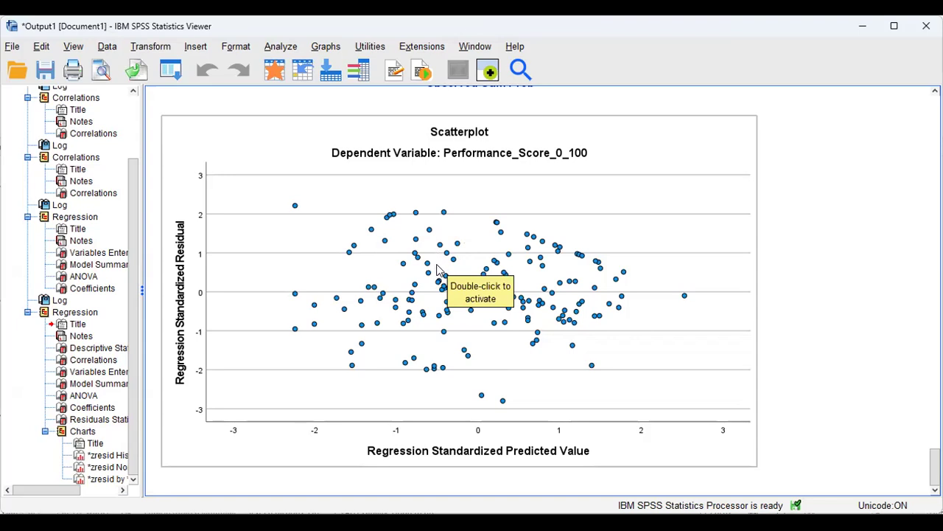
click(440, 271)
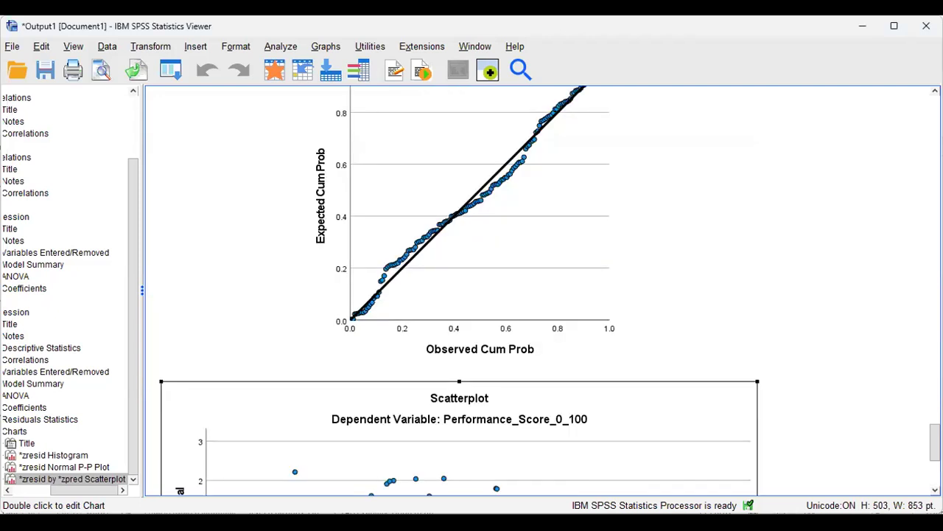
scroll(259, 322, down, 5)
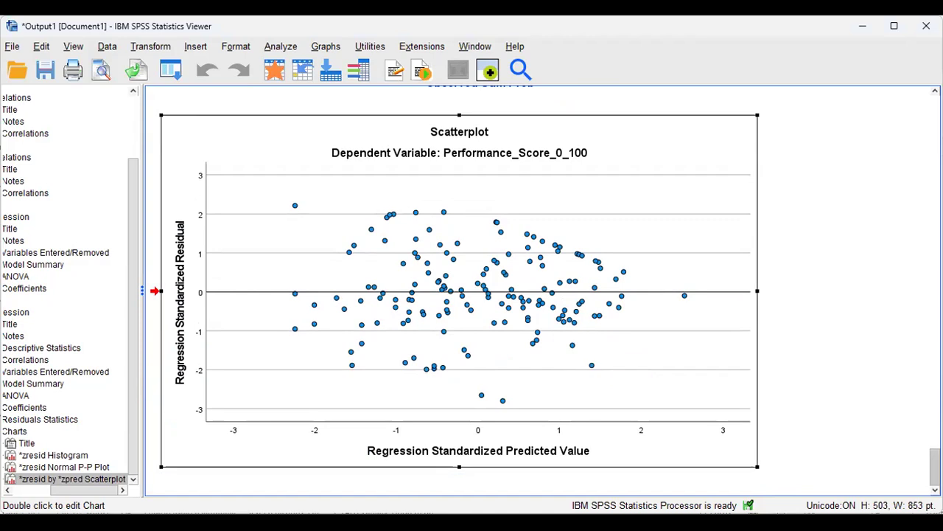
scroll(545, 288, up, 1)
scroll(588, 347, down, 1)
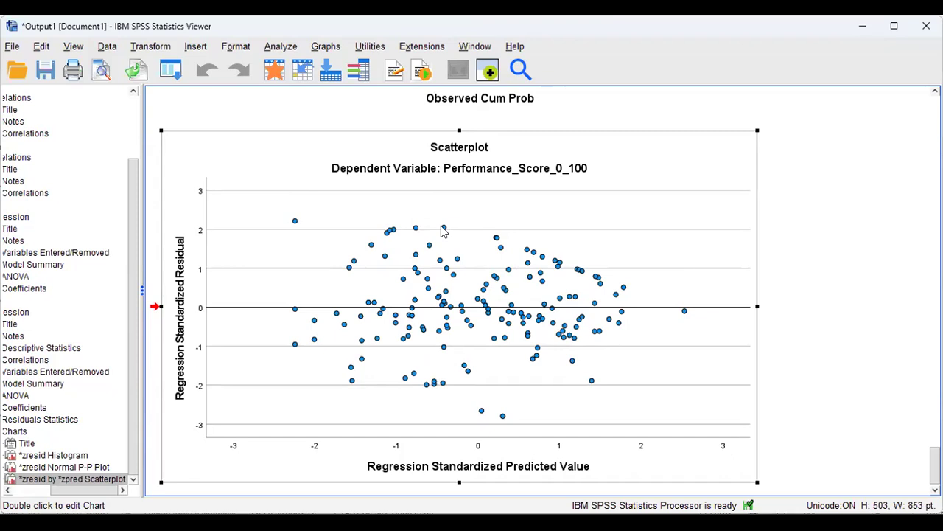
drag(719, 309, 885, 145)
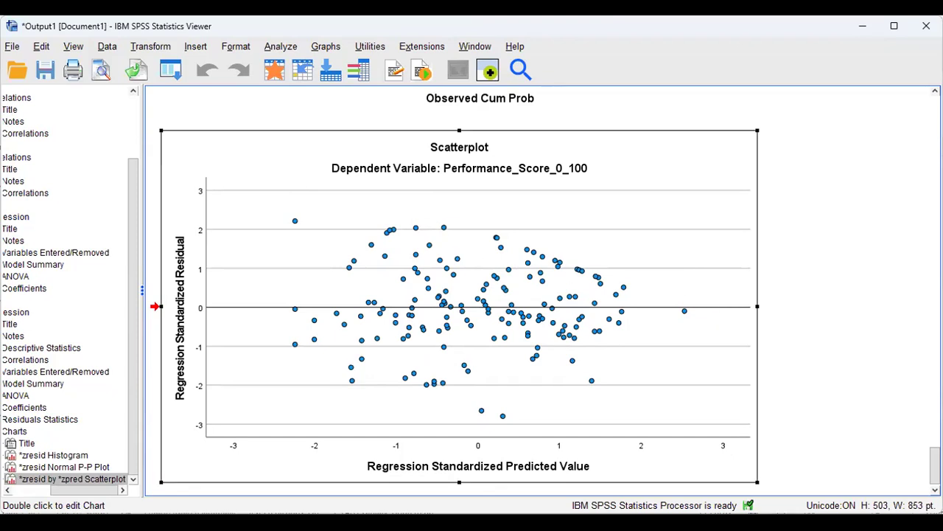
scroll(544, 290, up, 3)
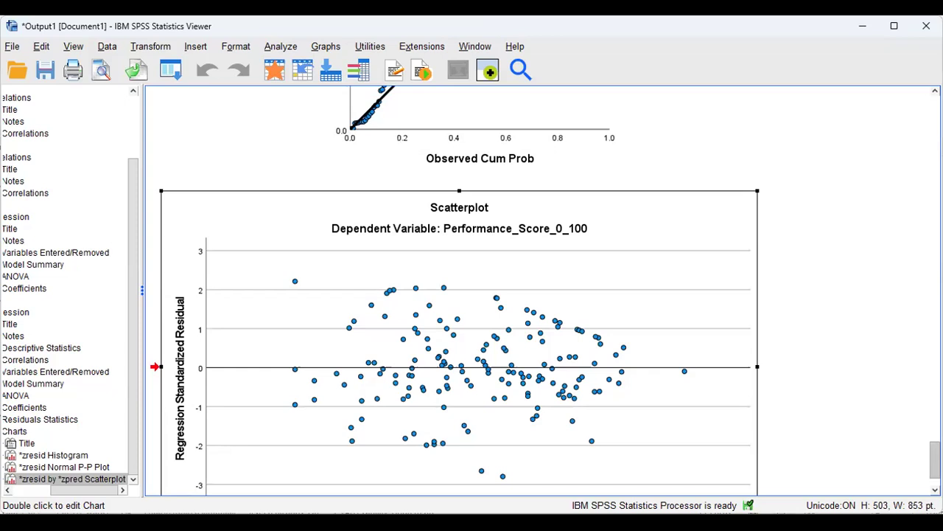
scroll(921, 405, up, 20)
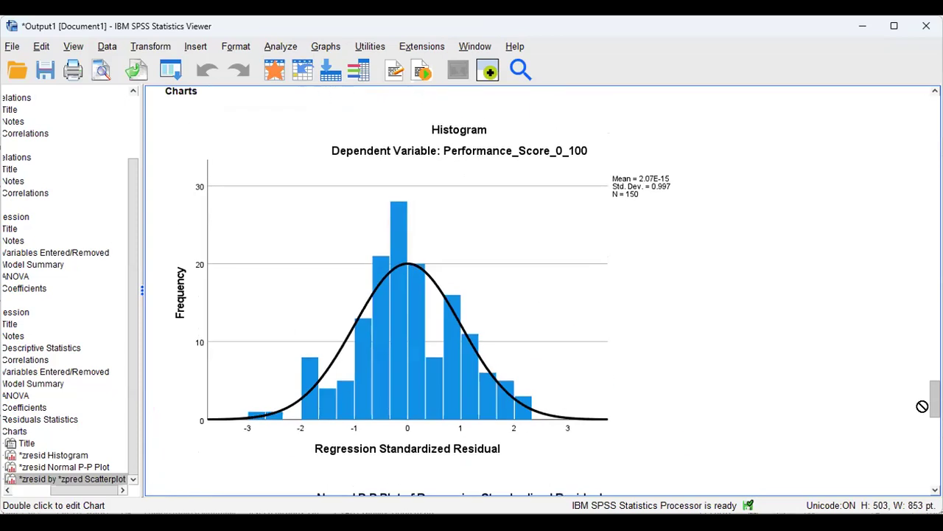
Select the residuals histogram, then return to the Normal P-P plot for Performance_Score_0_100.
scroll(575, 287, down, 3)
click(577, 281)
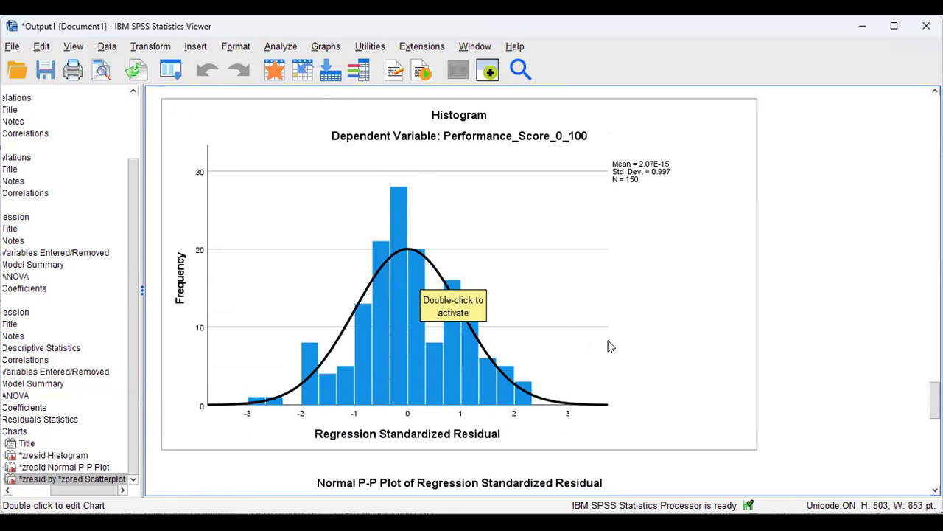
scroll(934, 402, down, 3)
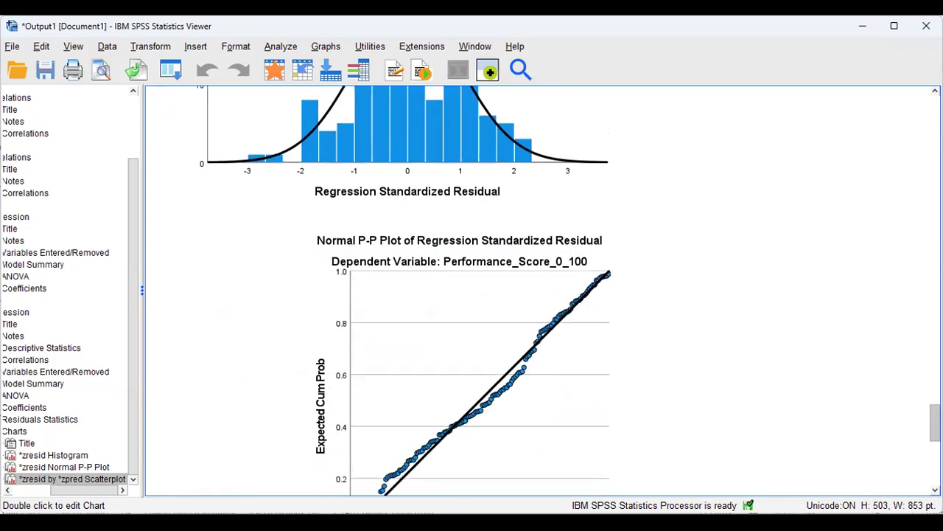
mouse_move(935, 422)
mouse_down()
mouse_move(934, 434)
mouse_move(934, 407)
mouse_up()
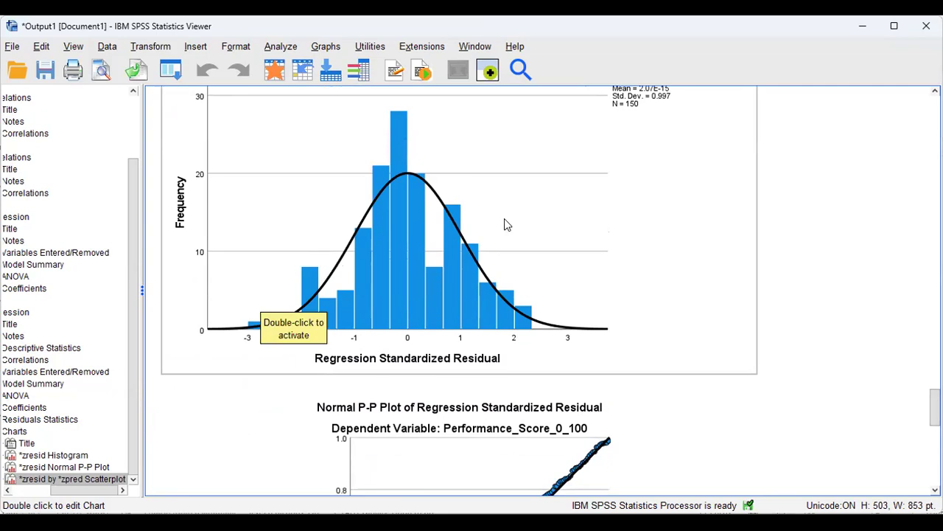
scroll(514, 385, down, 5)
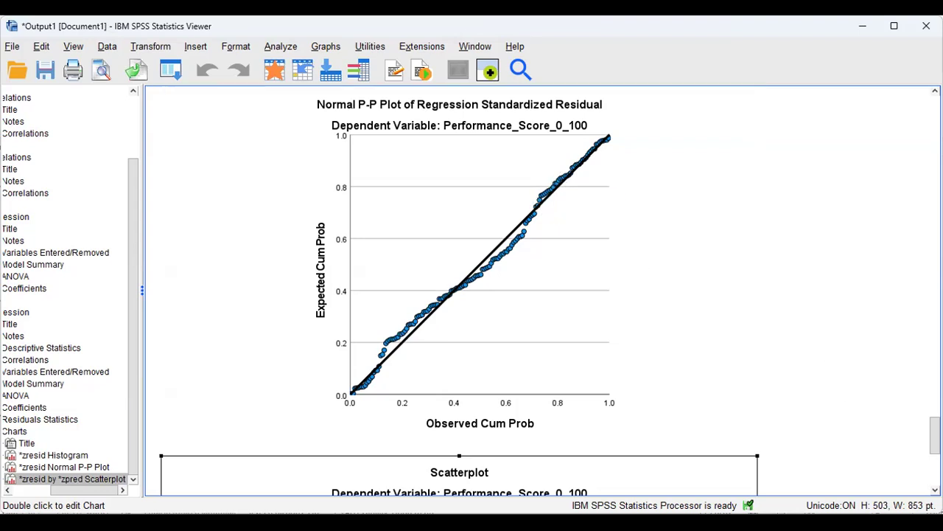
Return to and select the Residuals Statistics table (predicted values 72.734 to 100.702).
drag(935, 440, 930, 368)
click(434, 215)
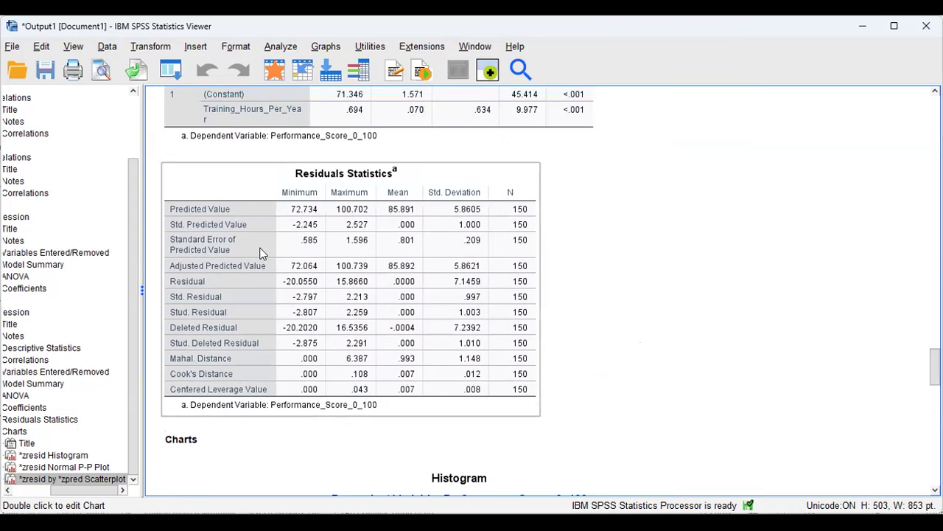
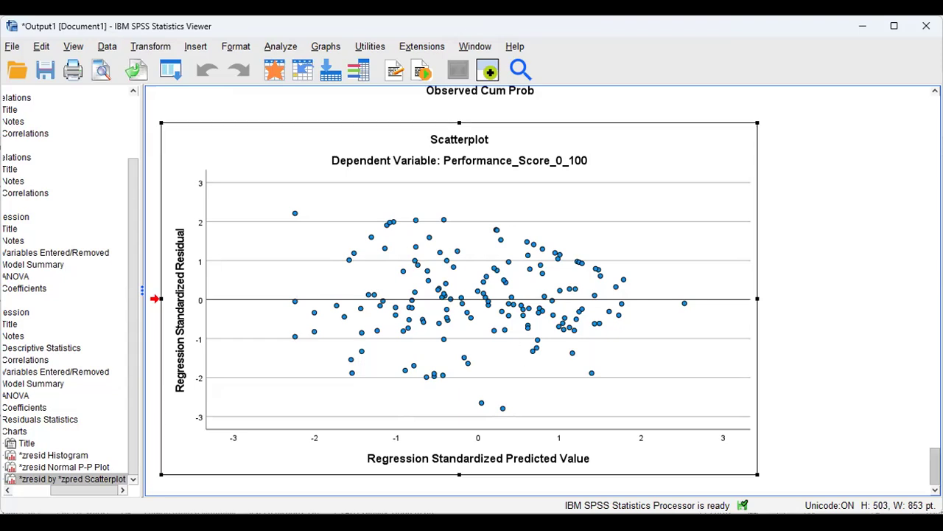
Scroll up from the residual scatterplot to the Residuals Statistics table (Cook's Distance max .108, 150 cases).
scroll(472, 295, up, 15)
scroll(685, 269, up, 3)
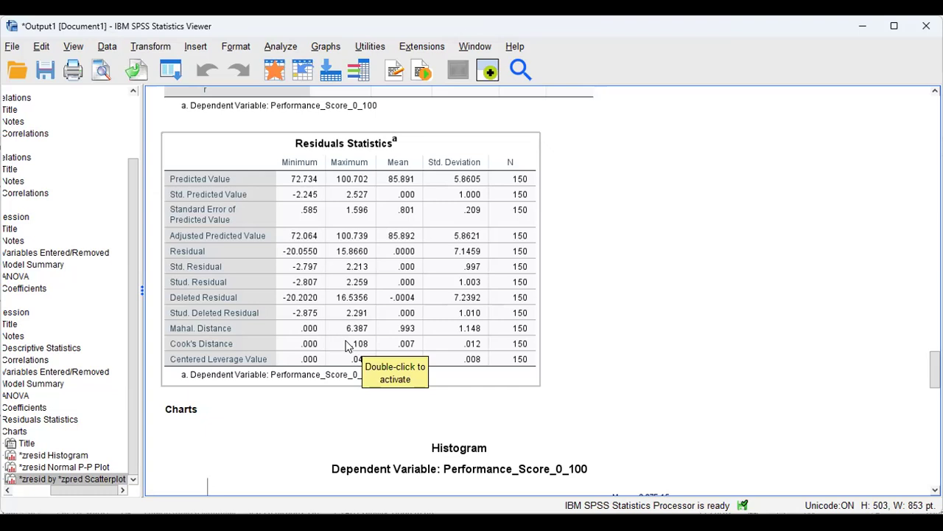
Deselect Residuals Statistics, select the Model Summary table, then scroll down to the standardized residual scatterplot.
click(578, 354)
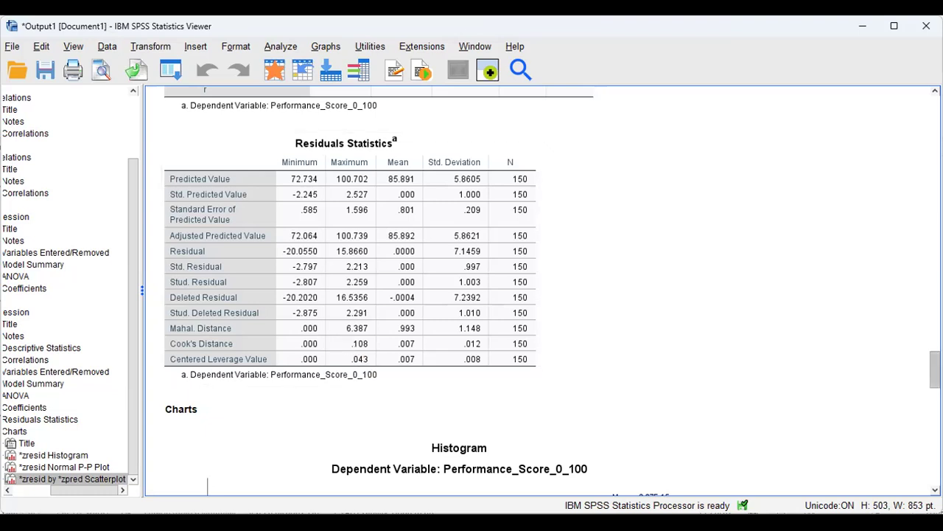
scroll(541, 287, up, 6)
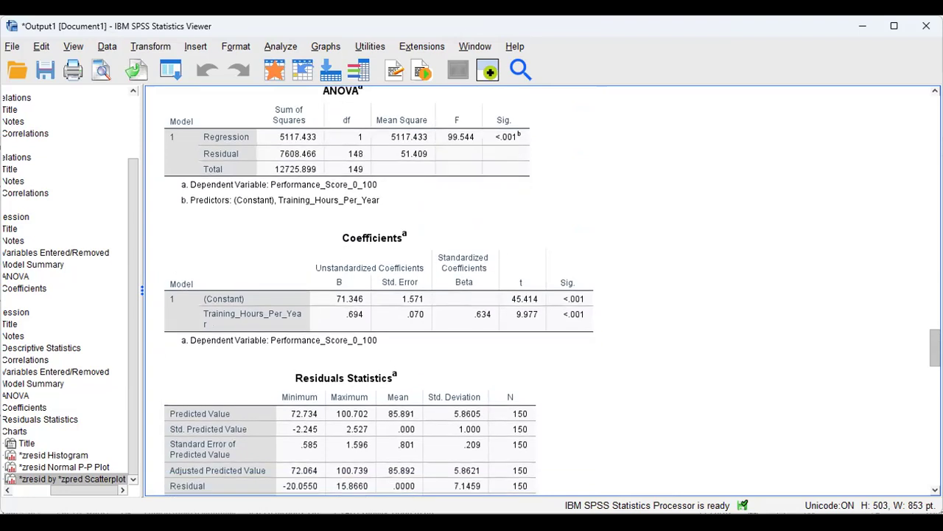
scroll(659, 330, up, 8)
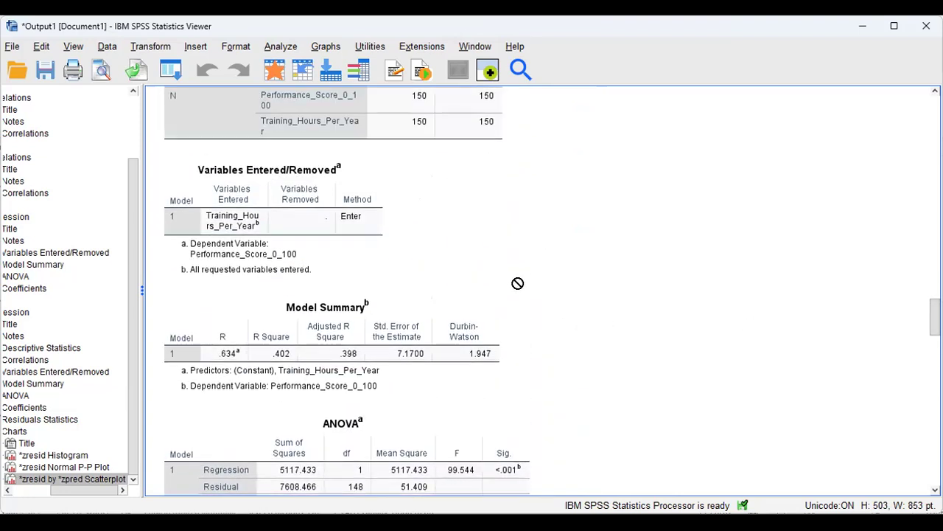
click(492, 305)
scroll(541, 290, down, 15)
scroll(453, 290, down, 5)
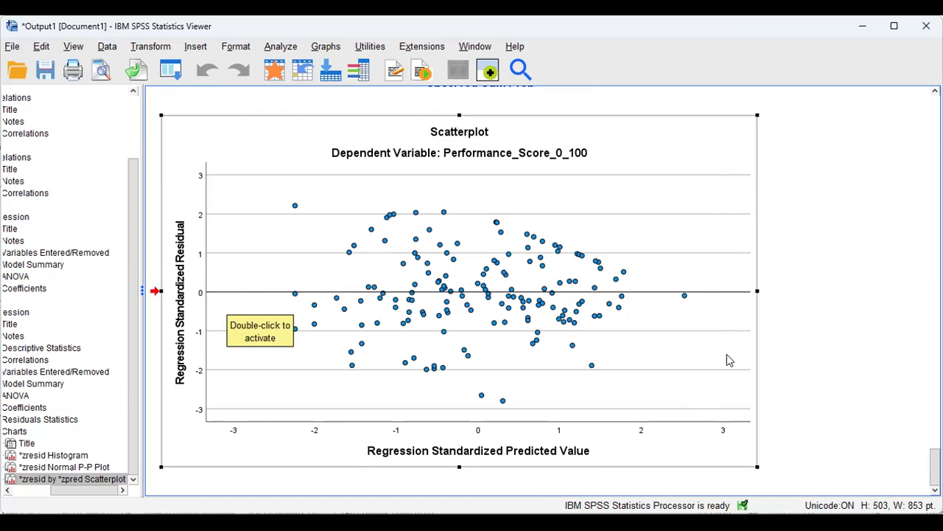
Bring the Variables Entered/Removed and Model Summary tables (R .634, R Square .402) back into view.
drag(752, 293, 921, 372)
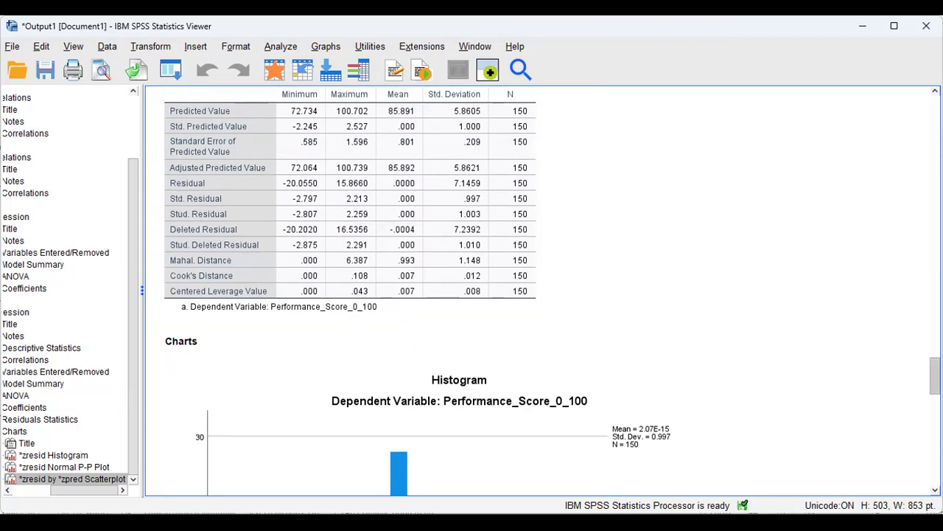
scroll(538, 294, down, 10)
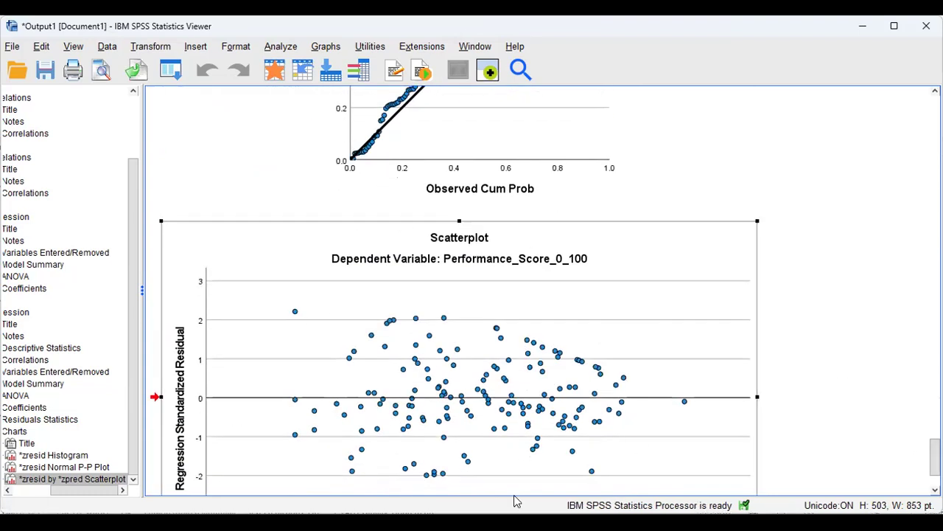
drag(518, 370, 871, 417)
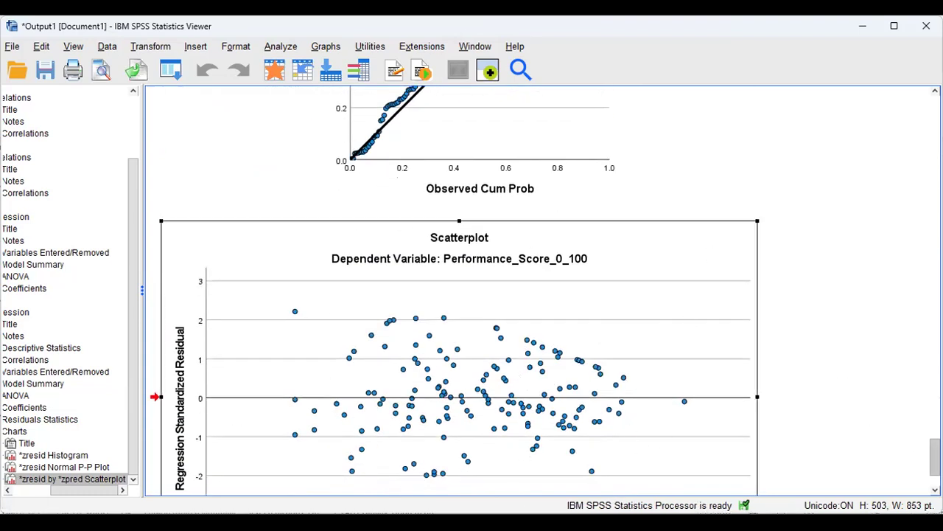
drag(935, 457, 935, 319)
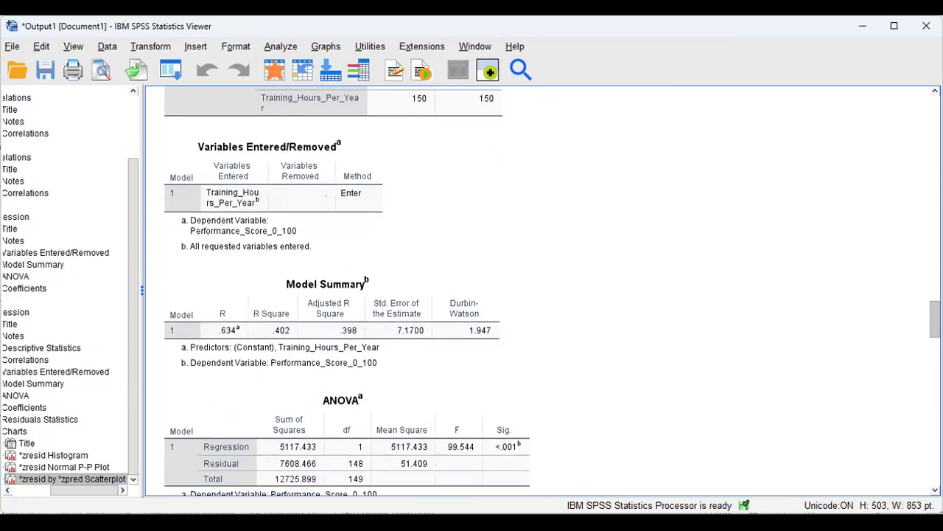
click(457, 316)
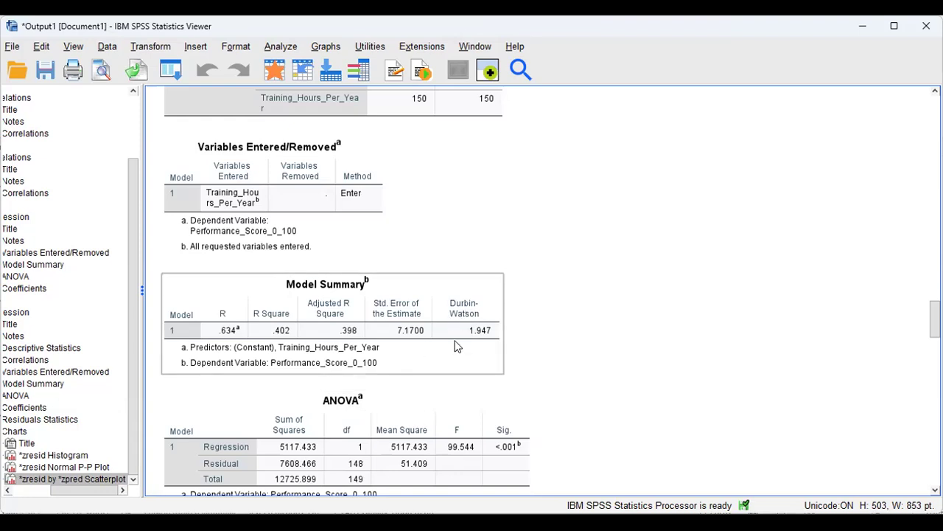
drag(474, 342, 533, 327)
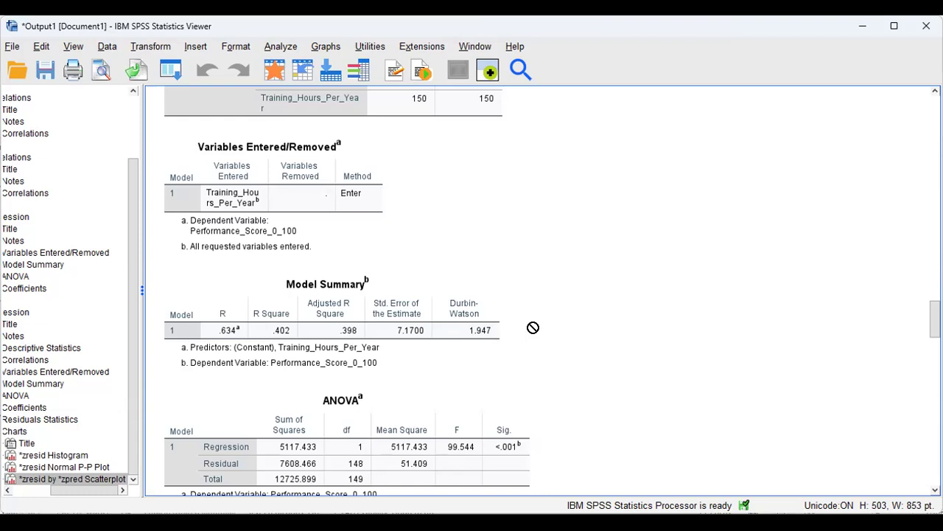
click(416, 332)
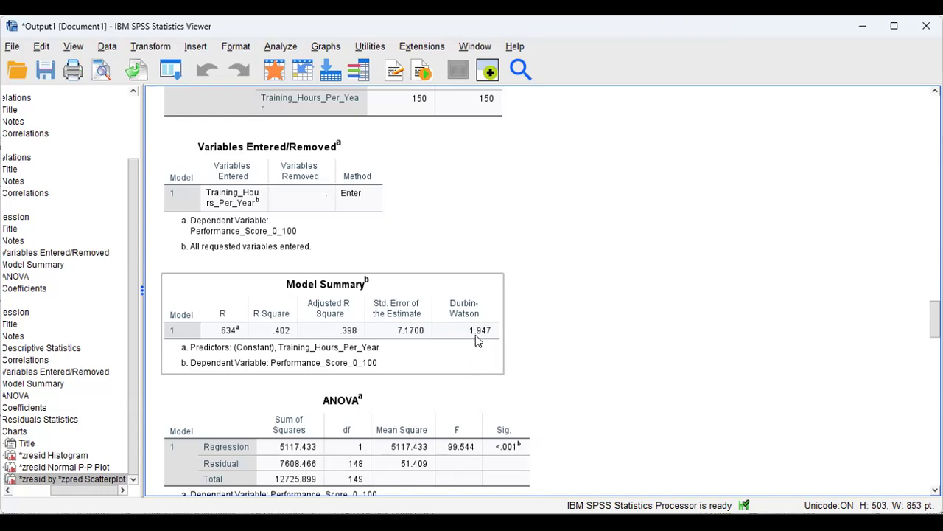
drag(490, 337, 544, 308)
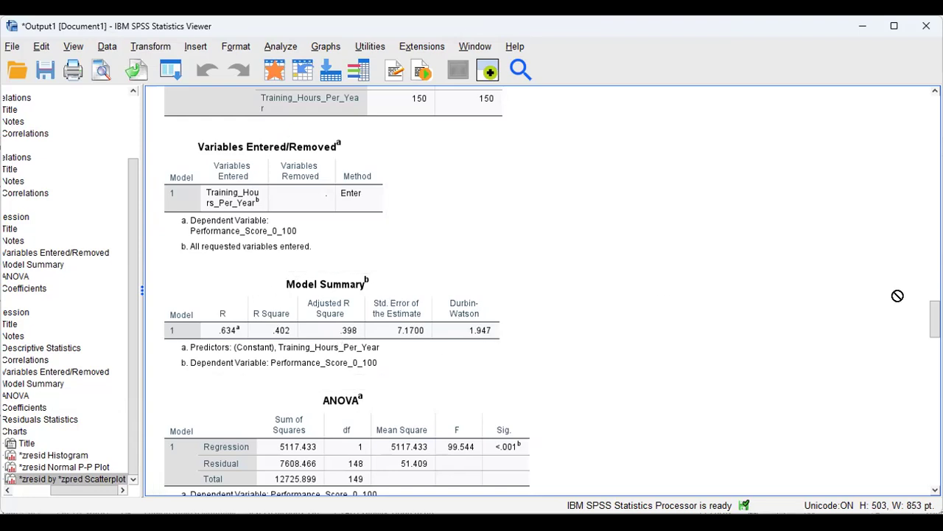
scroll(935, 317, up, 10)
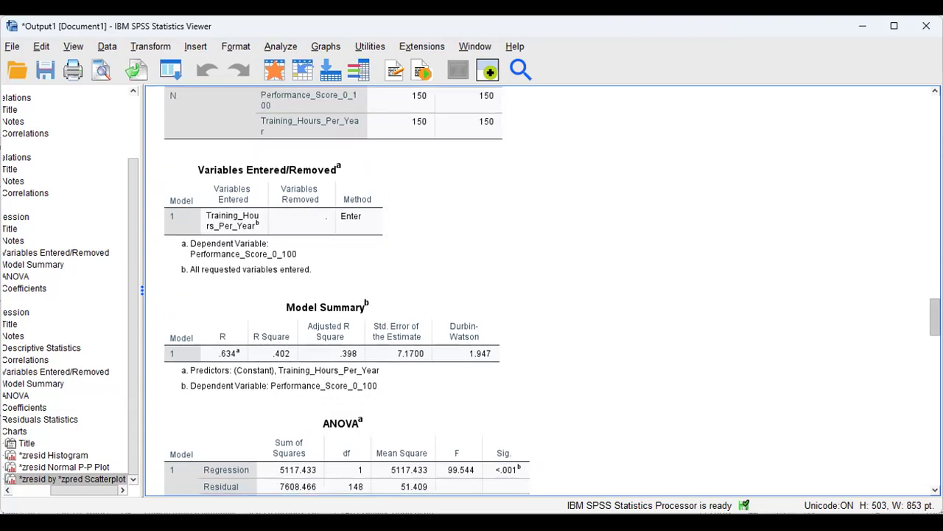
Scroll down, select the Correlations table (r = .634), and move on to the ANOVA table.
scroll(538, 287, down, 3)
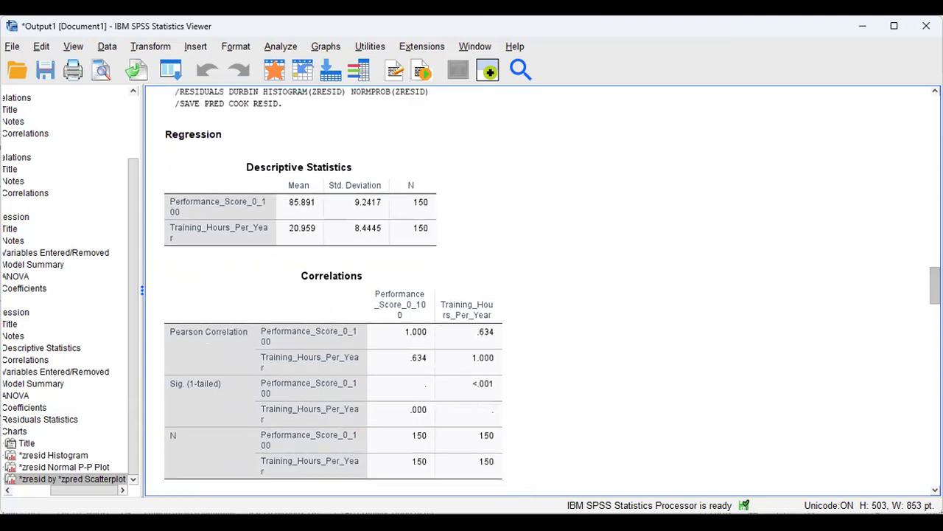
scroll(597, 170, down, 5)
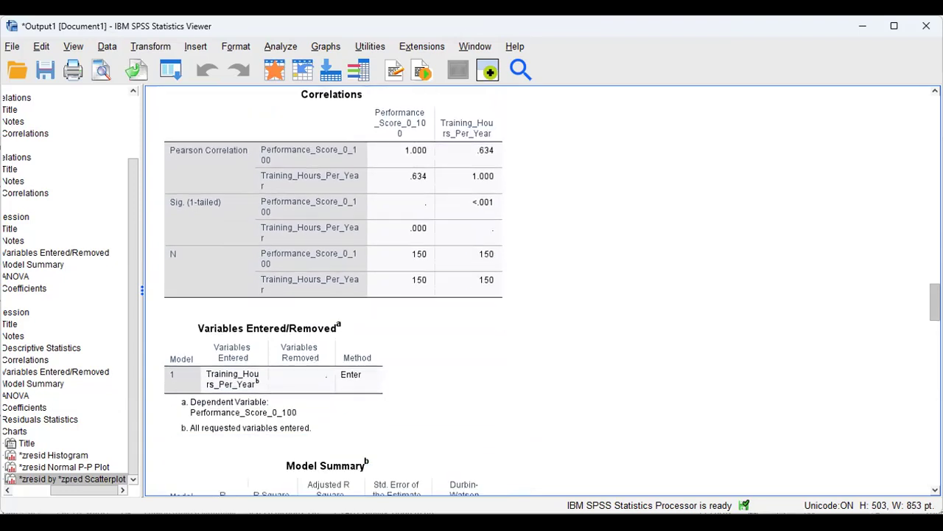
click(449, 147)
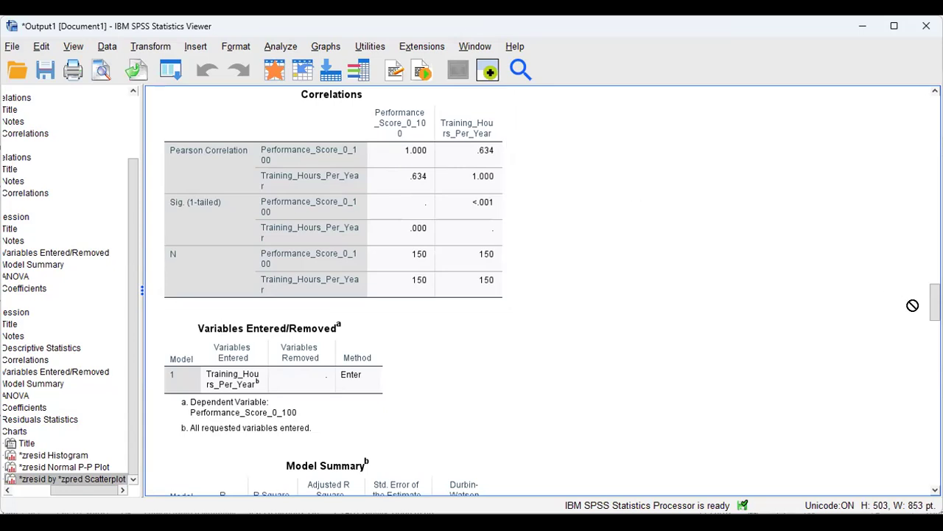
drag(935, 303, 935, 330)
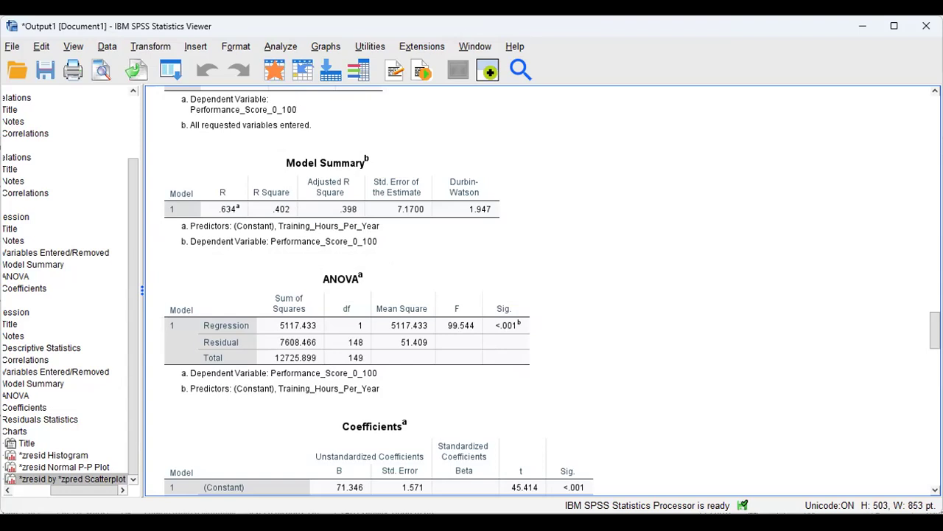
Scroll to the Coefficients table (Training_Hours_Per_Year B .694, p < .001) and the start of Residuals Statistics.
scroll(516, 295, down, 5)
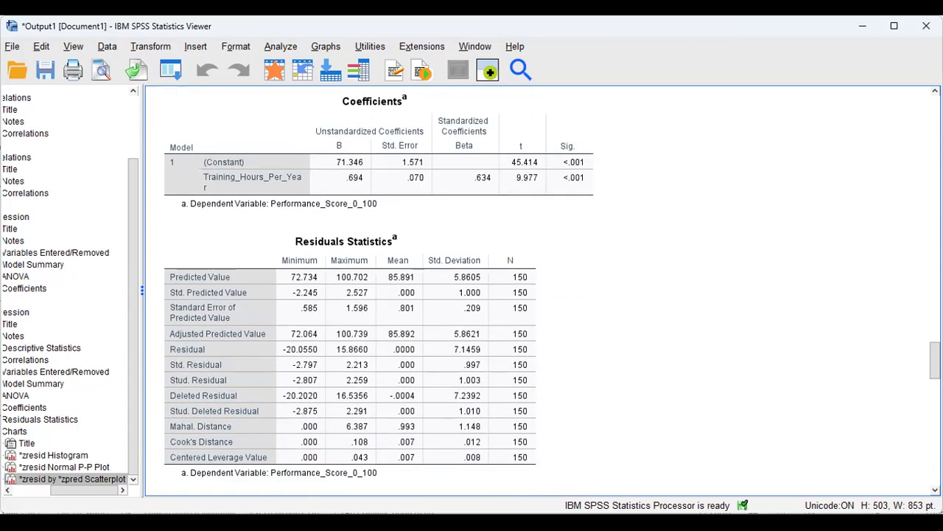
scroll(516, 295, up, 1)
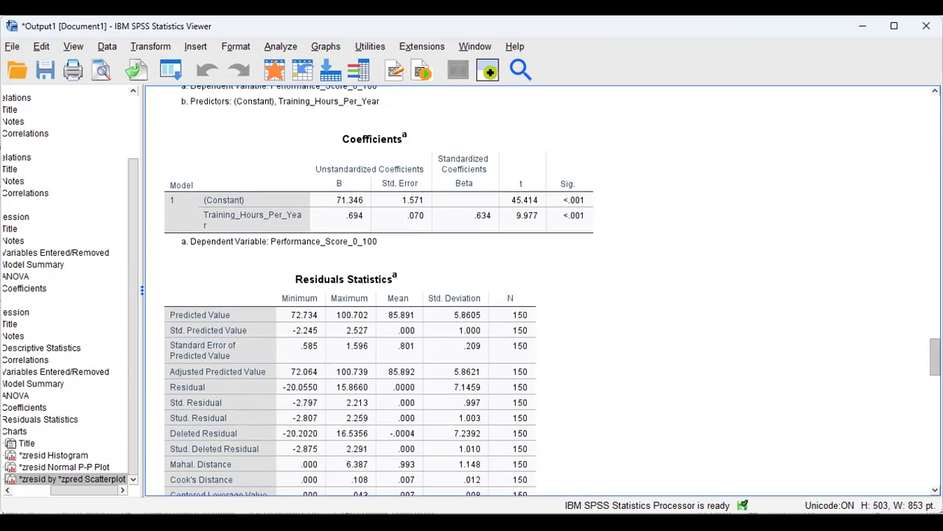
scroll(568, 147, up, 2)
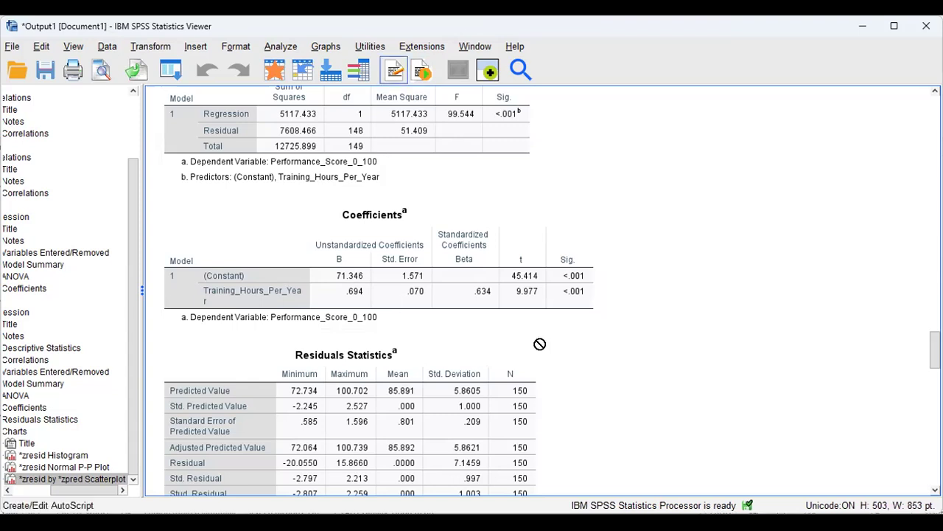
scroll(541, 290, down, 5)
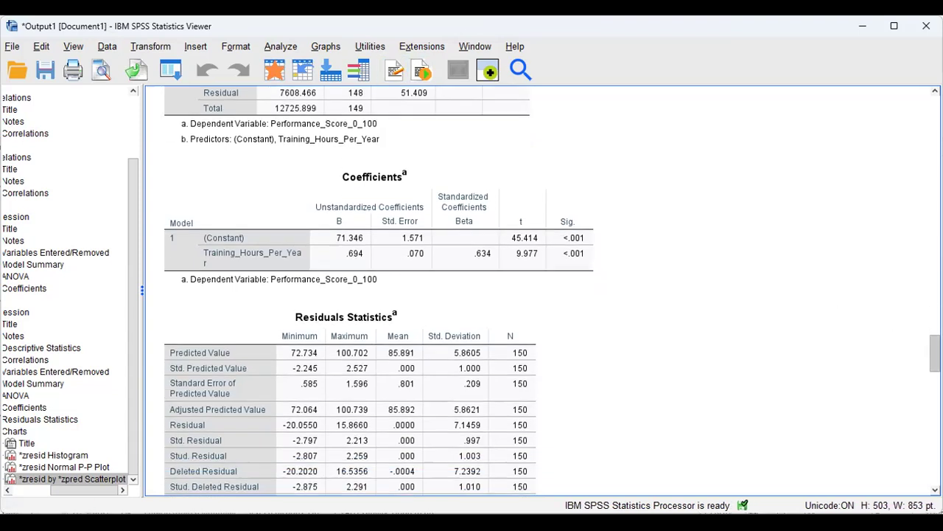
Scroll back and forth to bring the full Residuals Statistics table into view.
scroll(541, 290, up, 2)
scroll(541, 290, down, 1)
scroll(379, 289, down, 2)
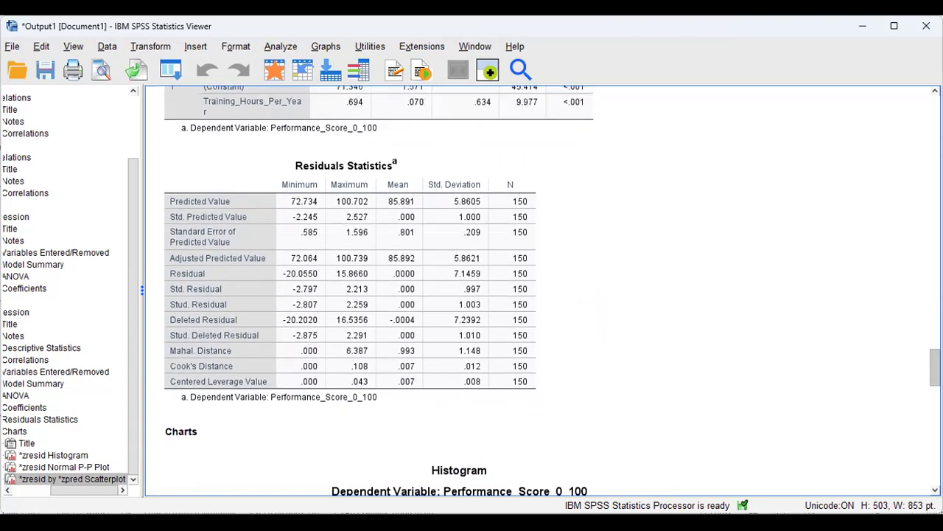
scroll(552, 290, down, 2)
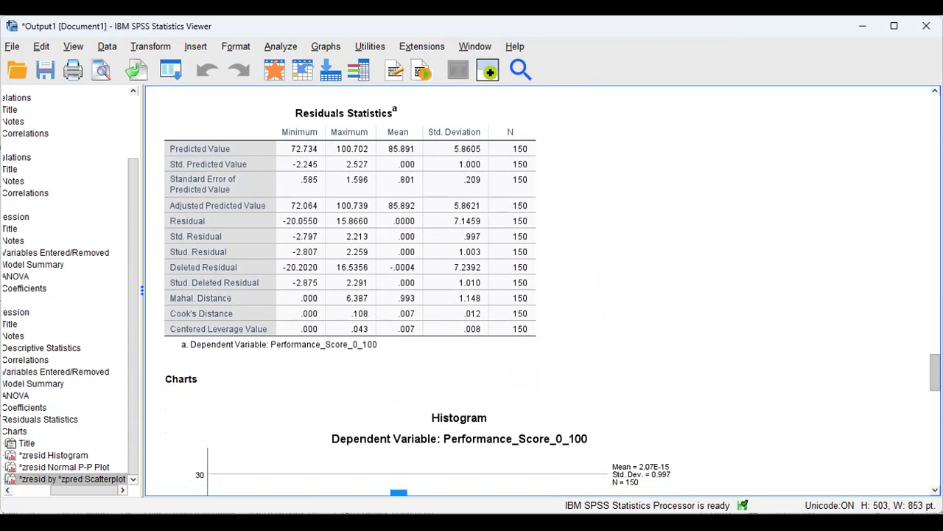
scroll(552, 290, up, 3)
scroll(552, 290, up, 1)
scroll(553, 291, down, 1)
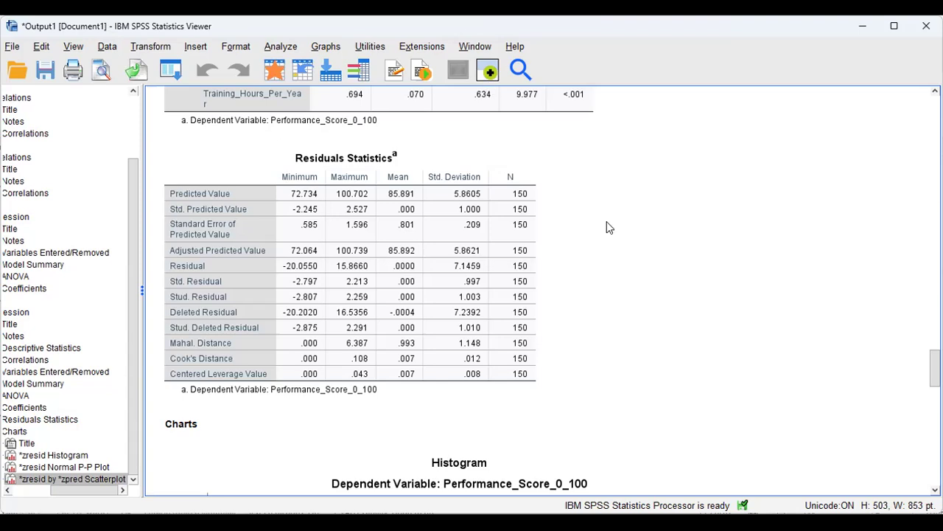
Select and deselect the Residuals Statistics table, then move down to the residual histogram (N = 150).
click(598, 168)
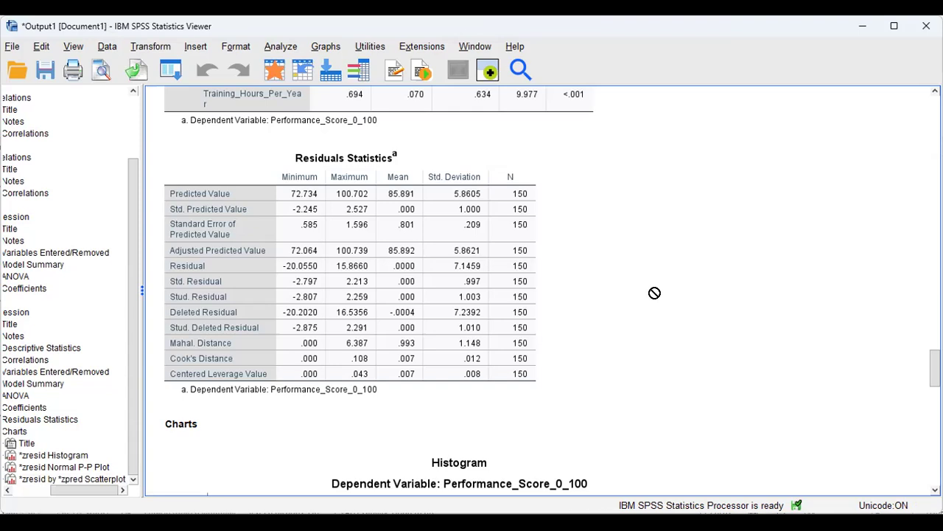
click(536, 152)
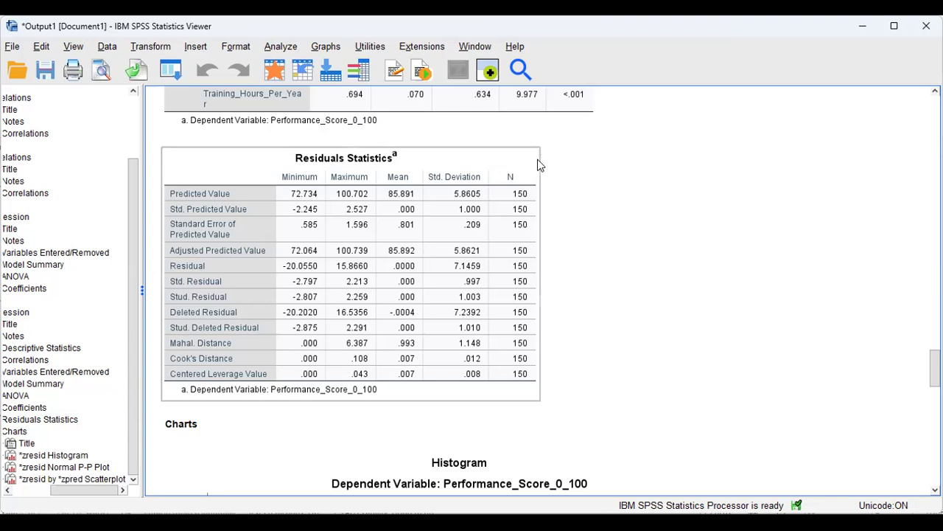
click(583, 255)
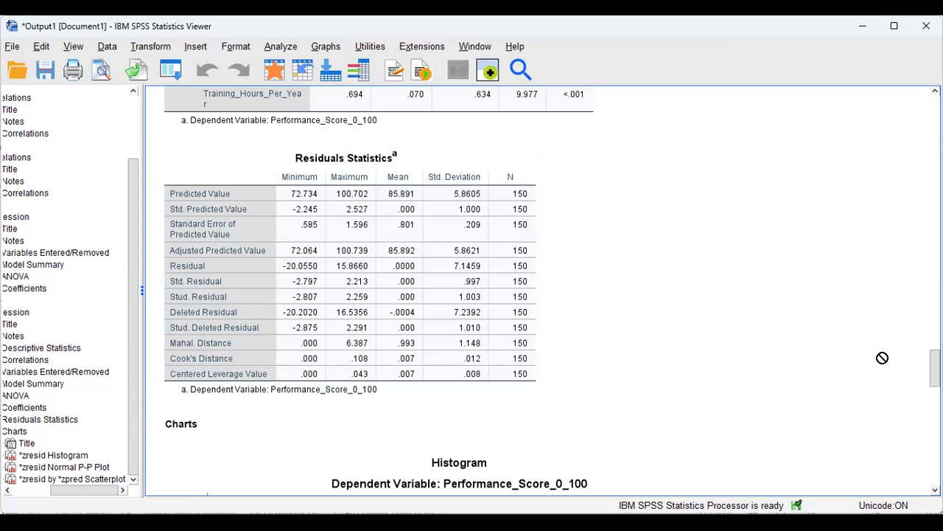
drag(935, 368, 935, 385)
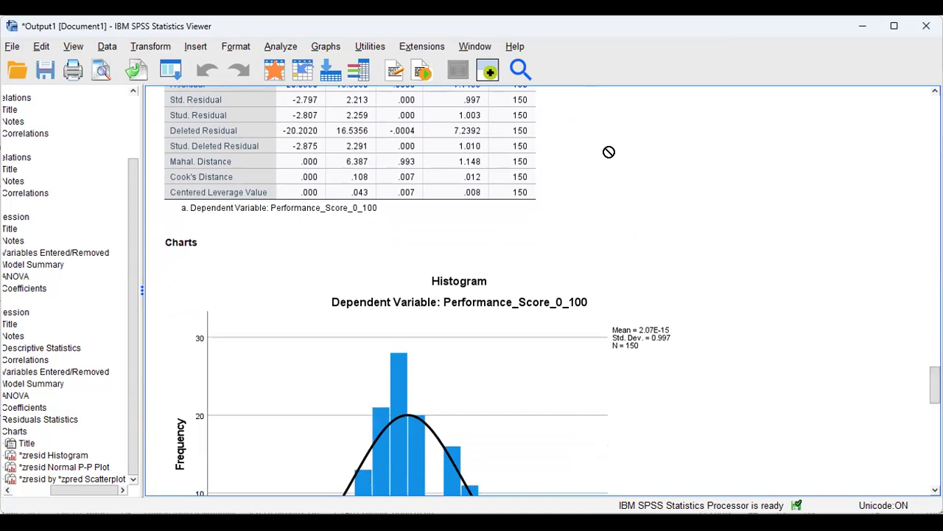
Select the residual histogram, then reopen Linear Regression via Analyze > Regression.
click(675, 342)
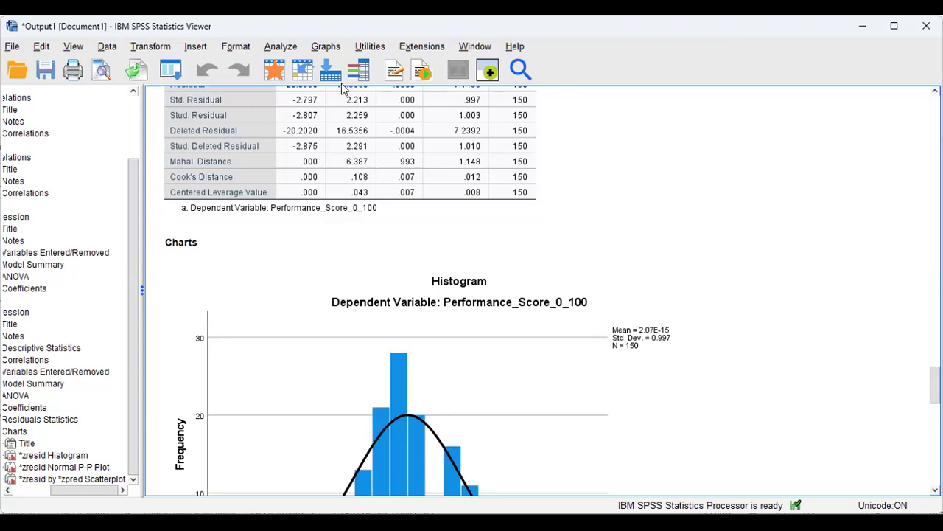
key(alt+a)
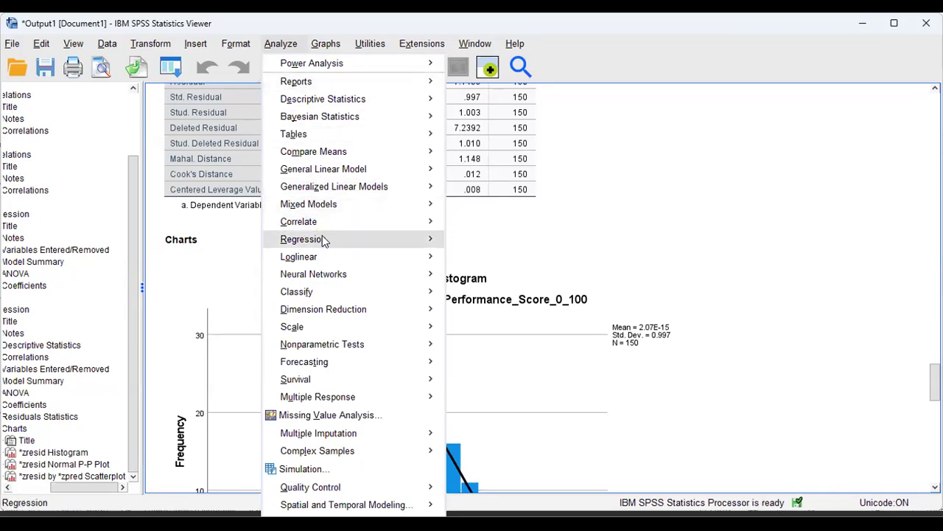
mouse_move(325, 242)
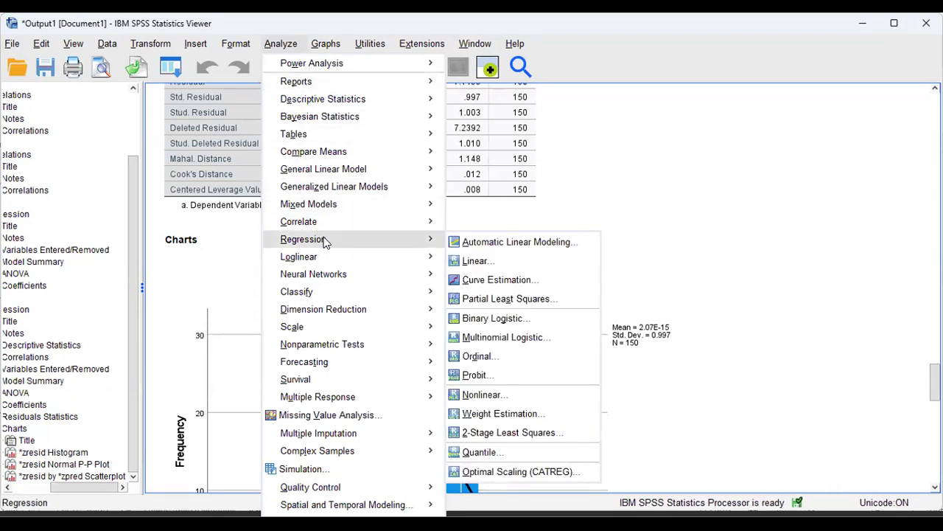
click(477, 261)
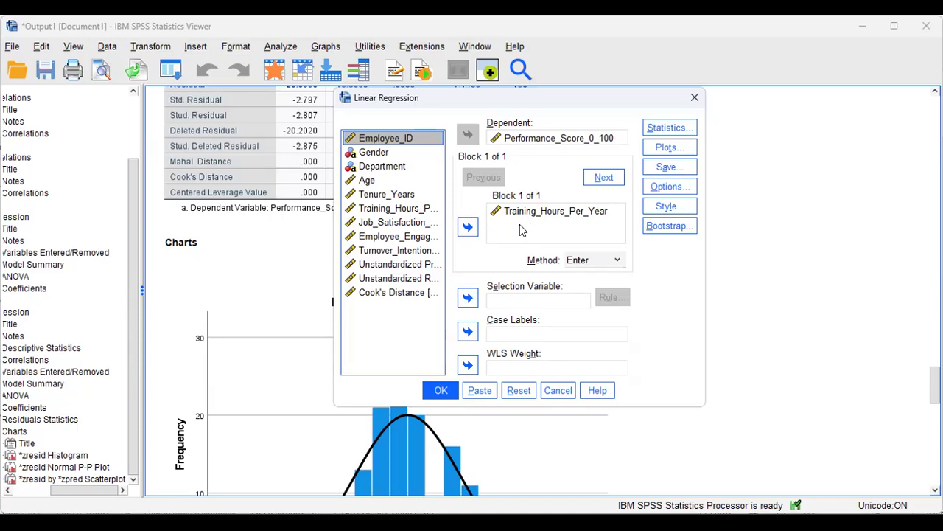
Add Job_Satisfaction_1_5, employee engagement and Turnover_Intention_1_5 as independent variables alongside training hours.
click(389, 224)
click(467, 228)
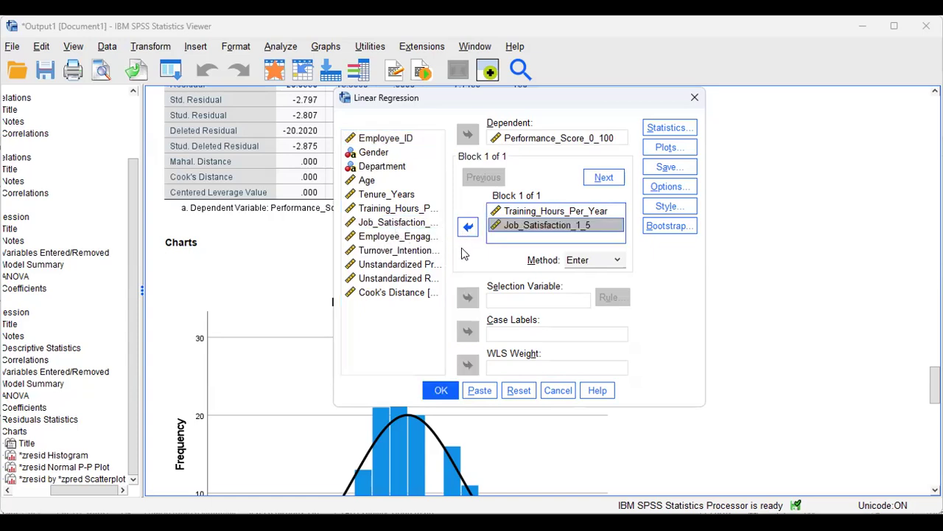
click(409, 239)
click(411, 239)
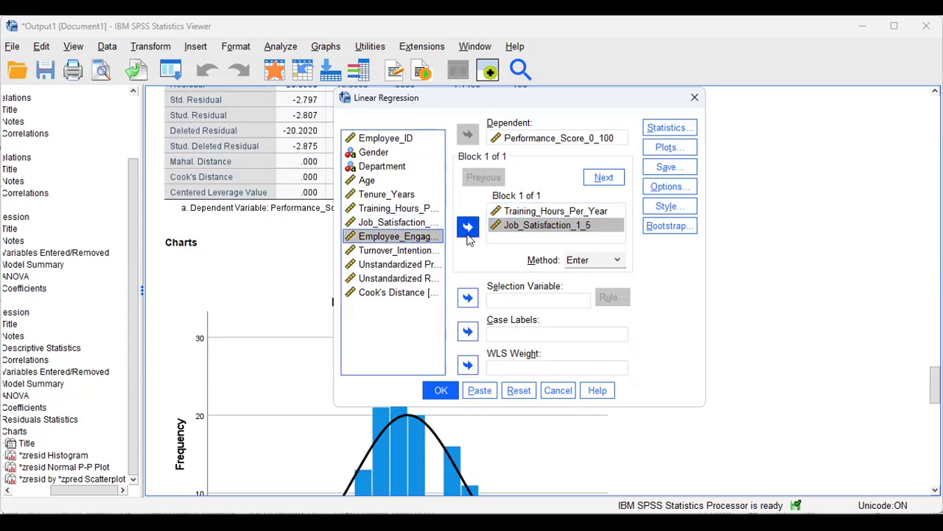
click(404, 252)
ctrl+click(397, 239)
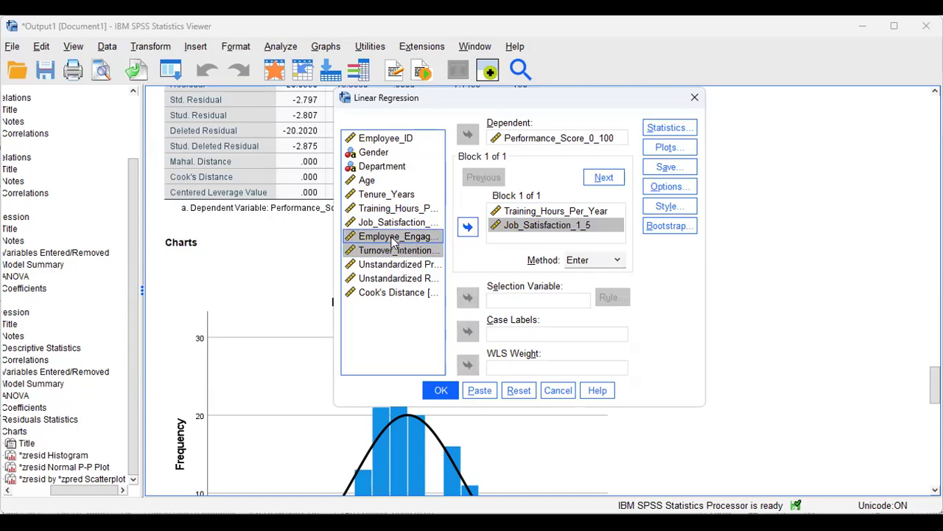
click(467, 227)
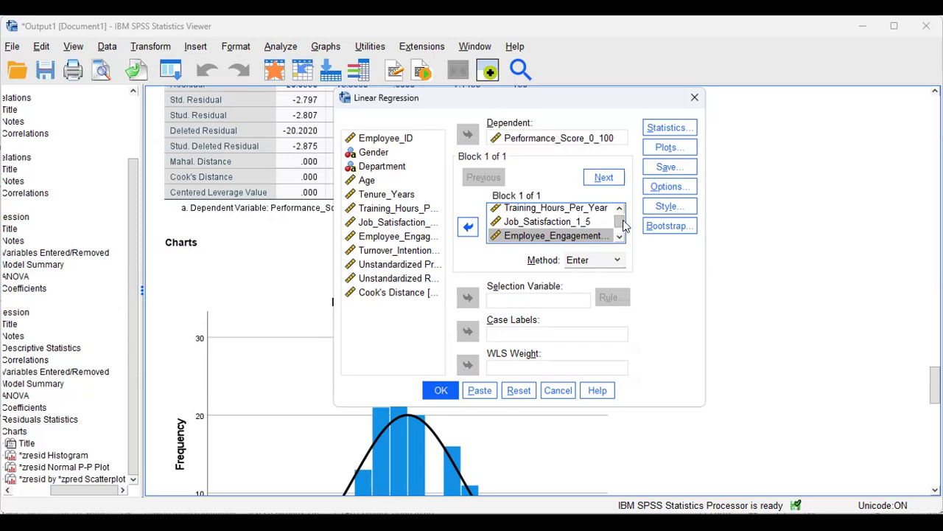
scroll(623, 225, down, 1)
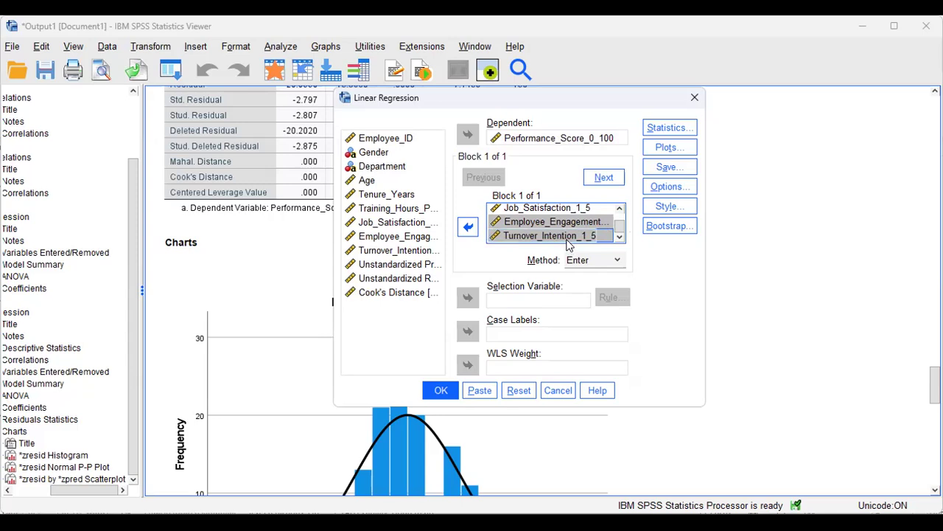
click(662, 129)
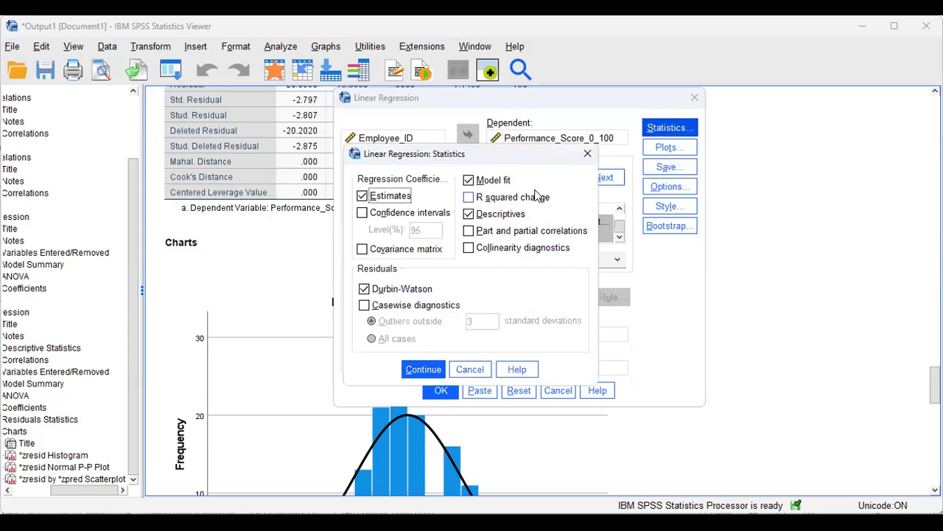
Add R squared change to the statistics, keep the residual plot settings, and leave Options unchanged.
click(470, 198)
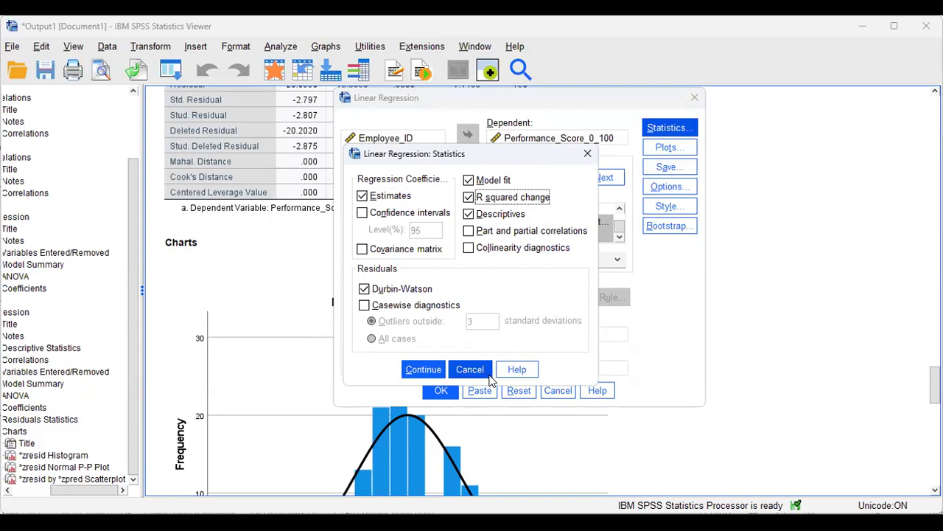
click(426, 371)
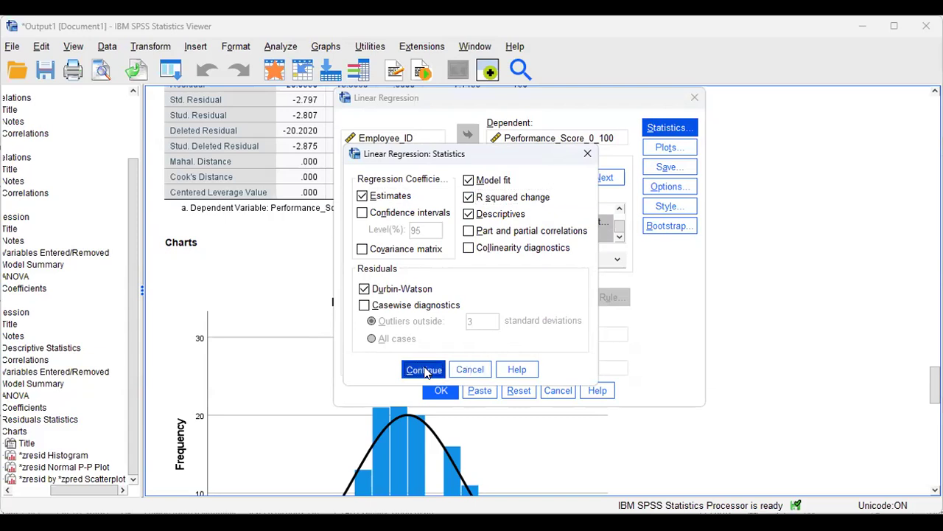
click(671, 148)
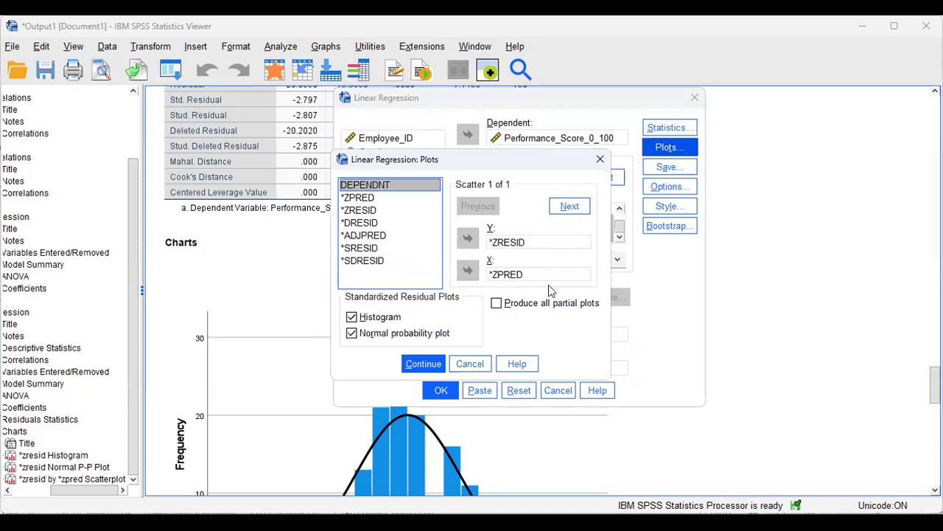
click(426, 366)
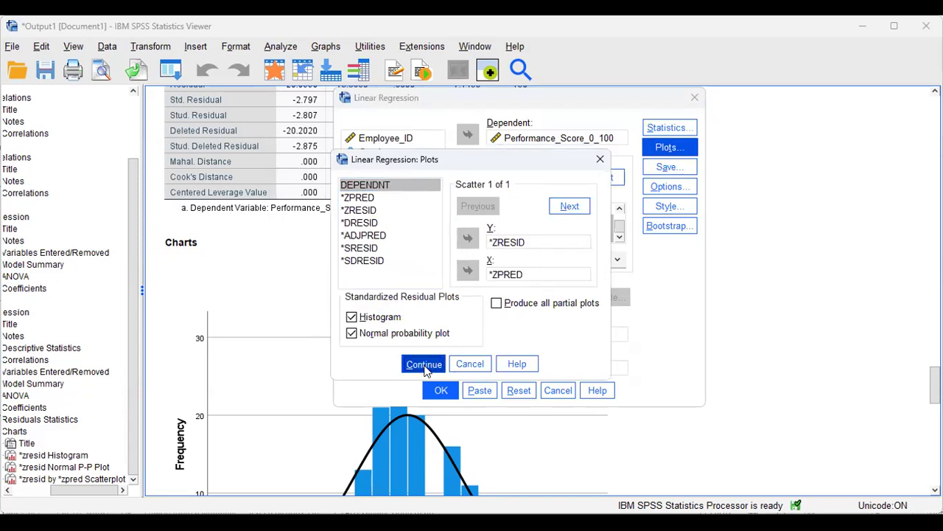
click(662, 189)
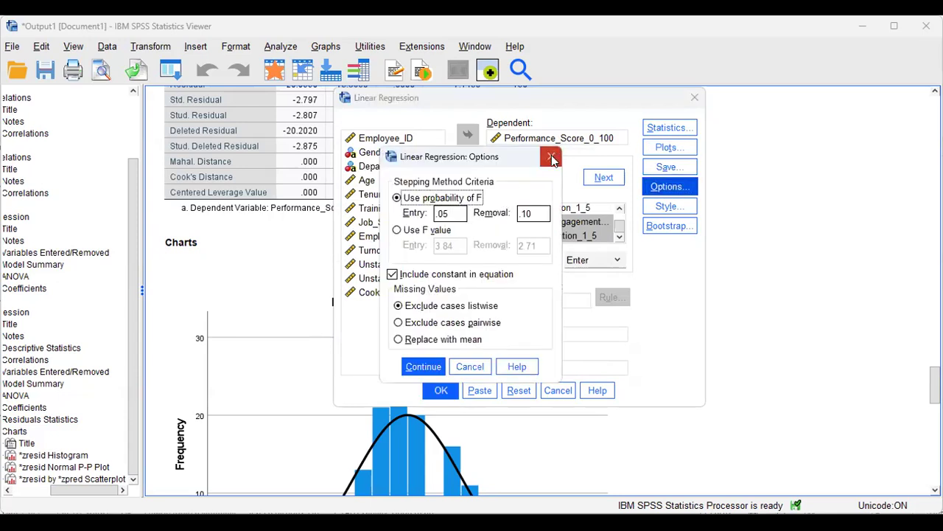
click(552, 158)
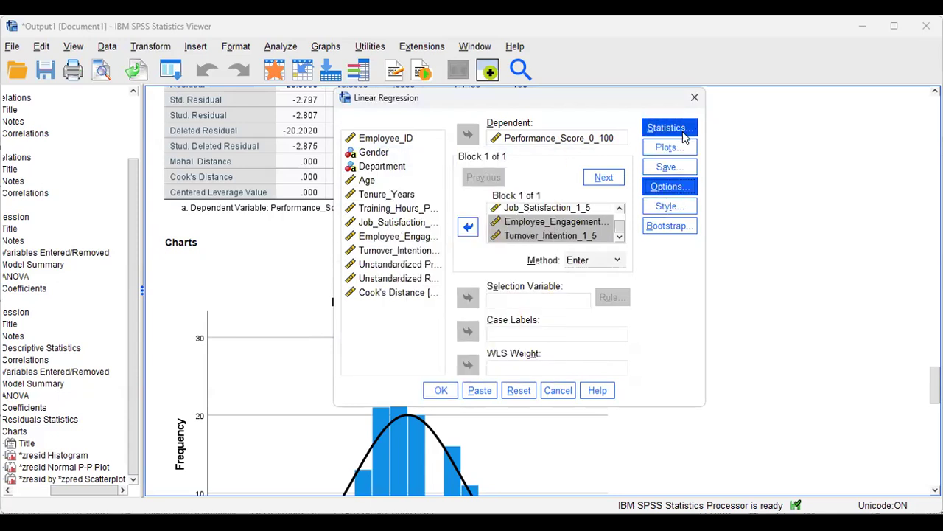
click(439, 393)
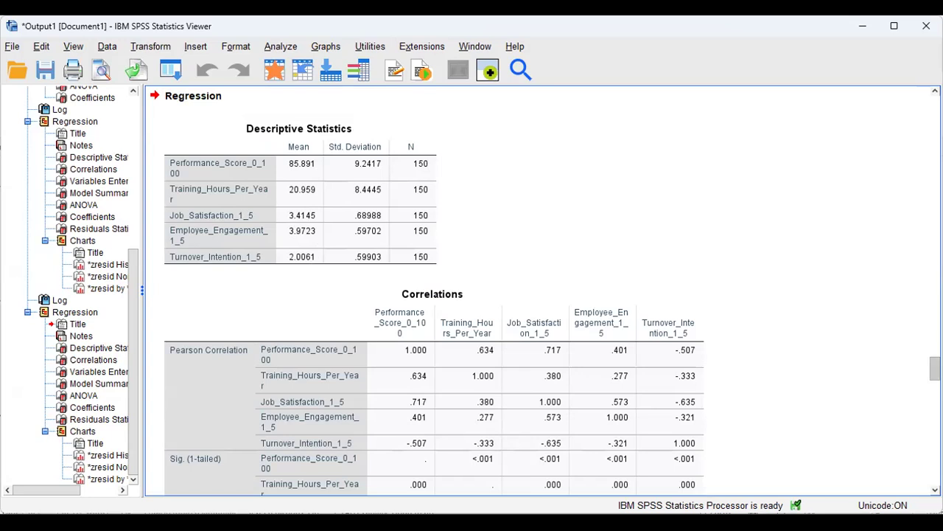
scroll(542, 291, down, 3)
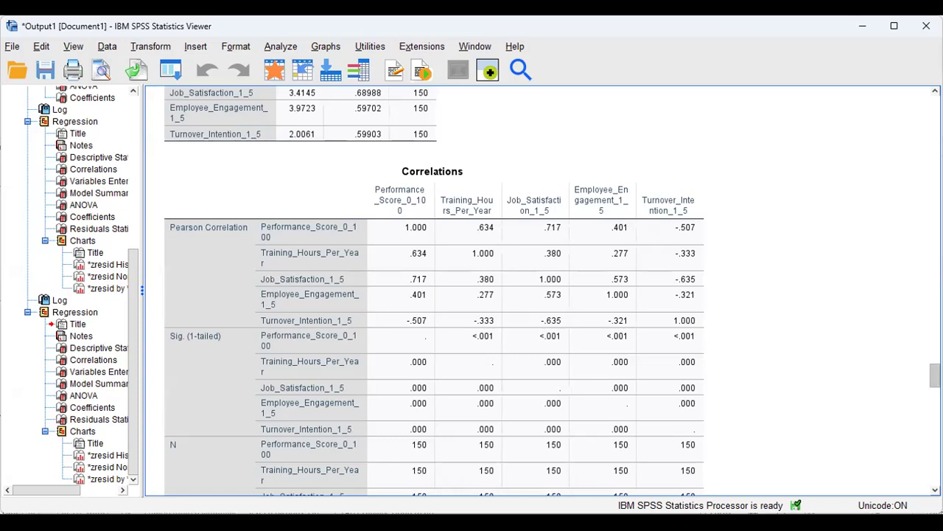
scroll(552, 290, down, 2)
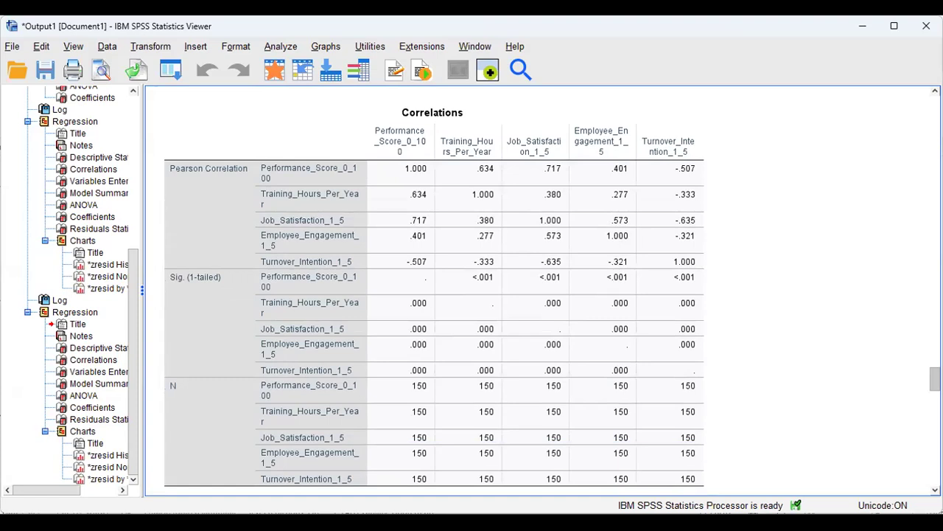
click(377, 203)
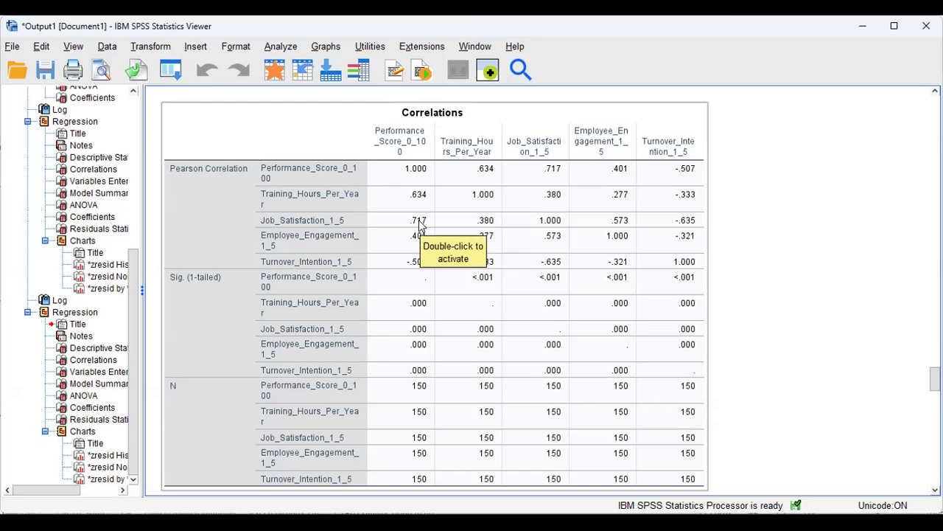
click(622, 89)
click(516, 171)
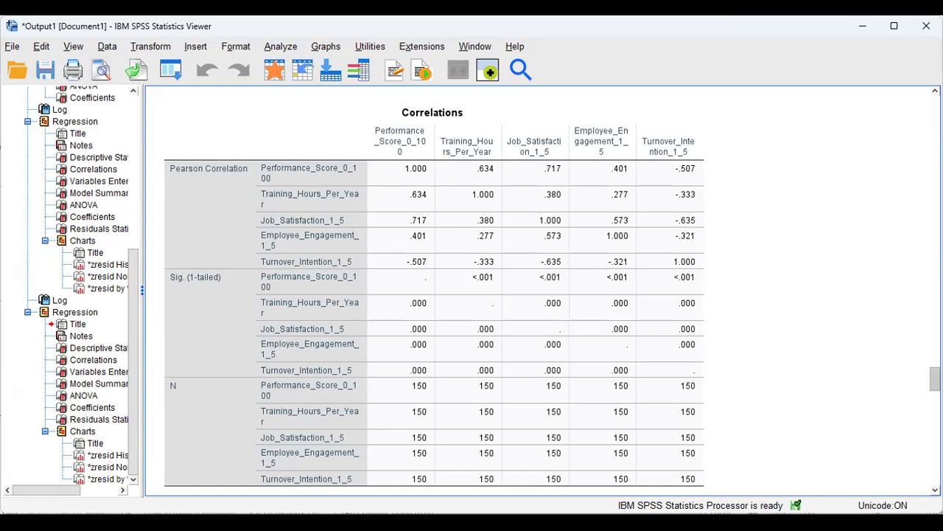
Scroll down and select the four-predictor Model Summary (R .818, R Square .669) above ANOVA (F 73.130).
scroll(693, 248, down, 5)
scroll(472, 287, down, 3)
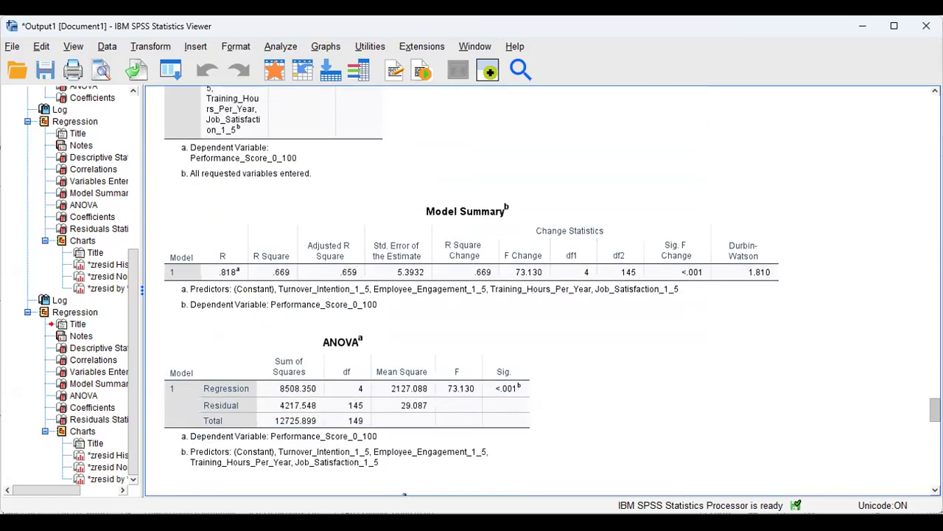
click(488, 310)
scroll(791, 411, down, 1)
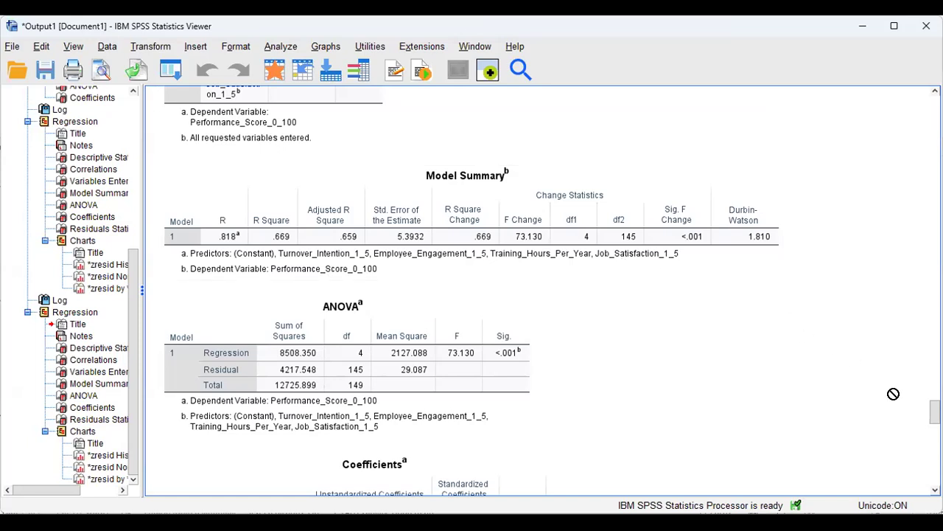
Select the Coefficients table showing Training_Hours_Per_Year and Job_Satisfaction_1_5 significant at <.001.
scroll(490, 356, down, 6)
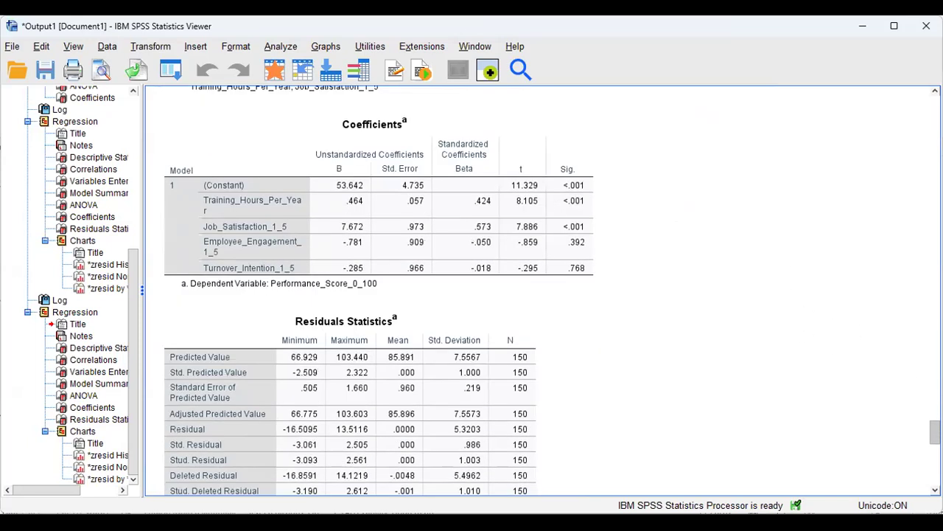
scroll(490, 356, up, 2)
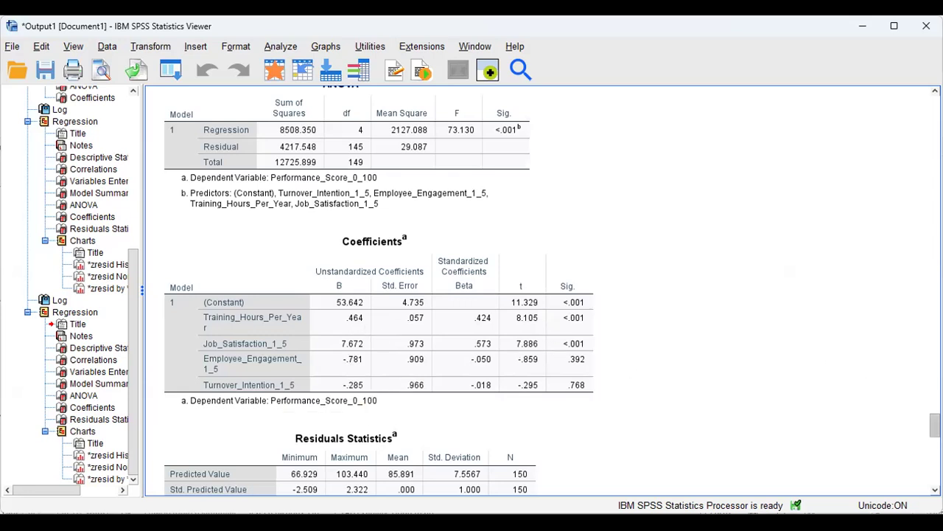
scroll(934, 425, down, 2)
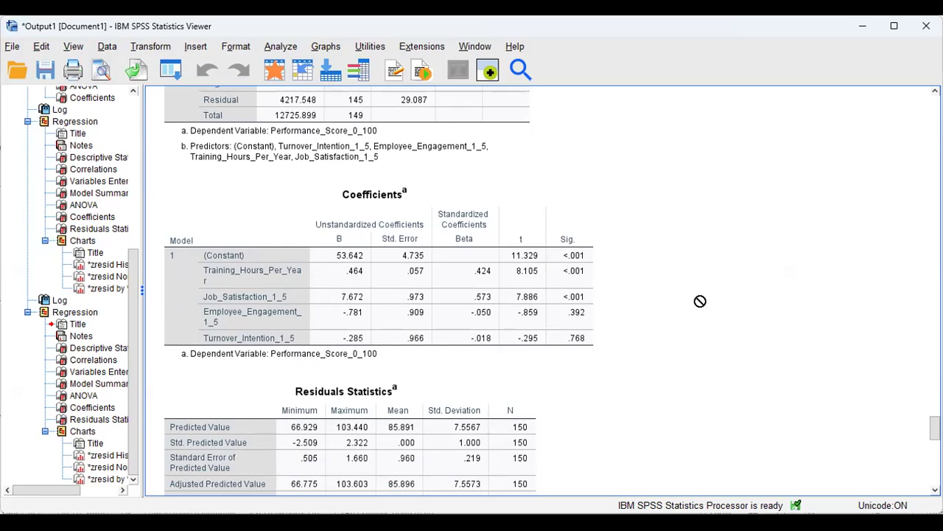
click(547, 323)
scroll(543, 290, down, 15)
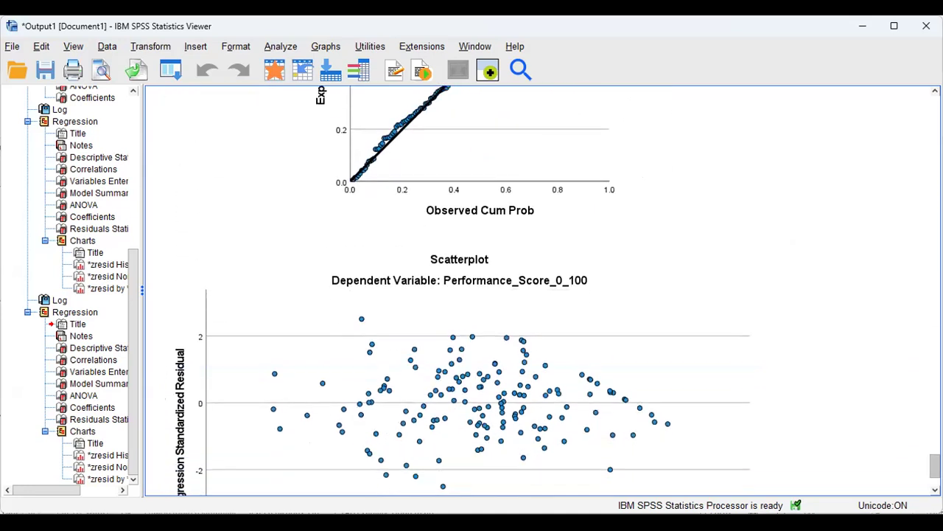
scroll(543, 290, down, 4)
scroll(464, 291, up, 15)
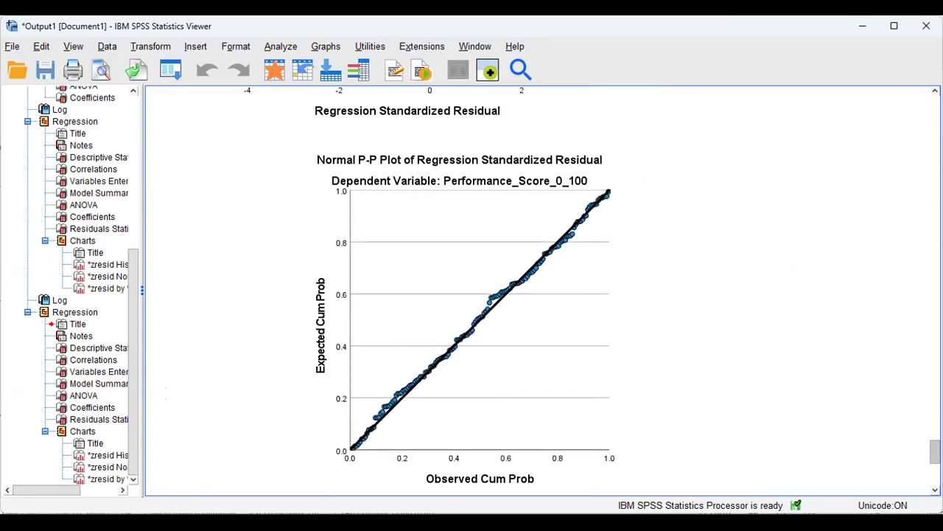
scroll(464, 290, up, 5)
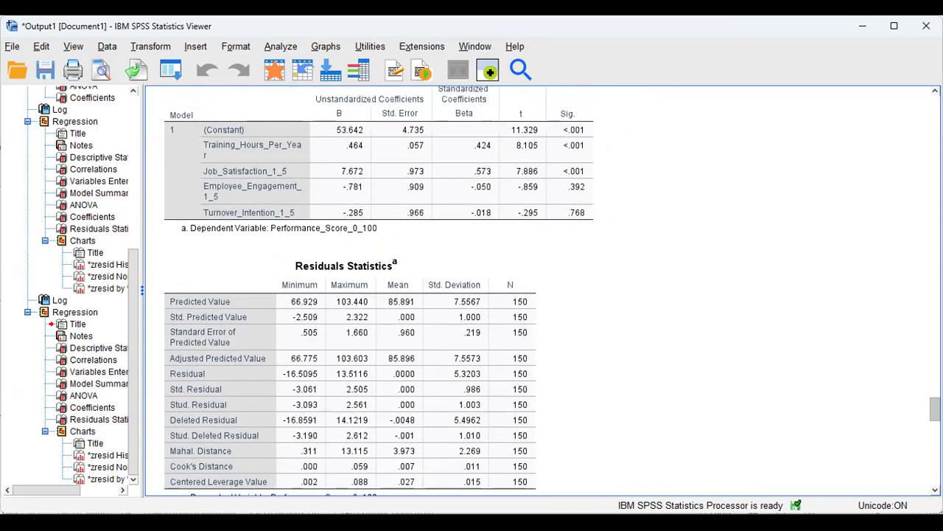
scroll(464, 290, up, 3)
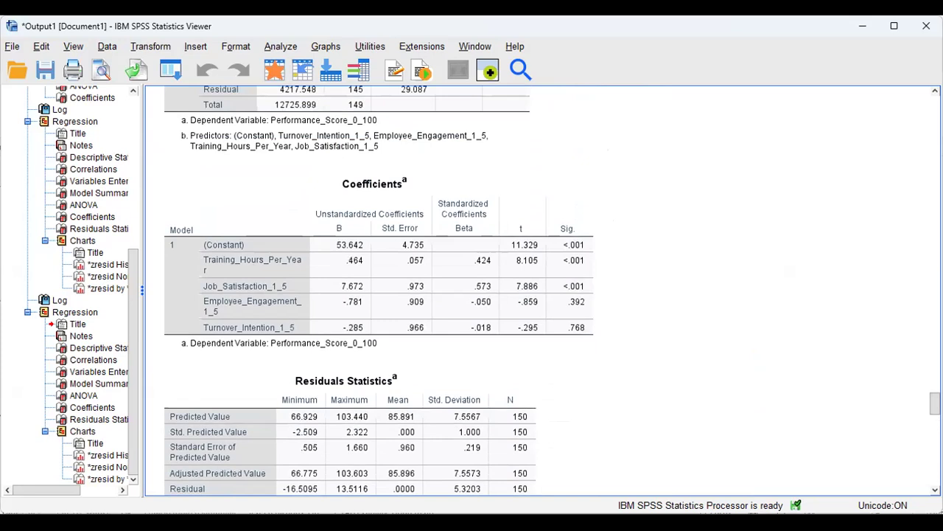
scroll(464, 290, up, 1)
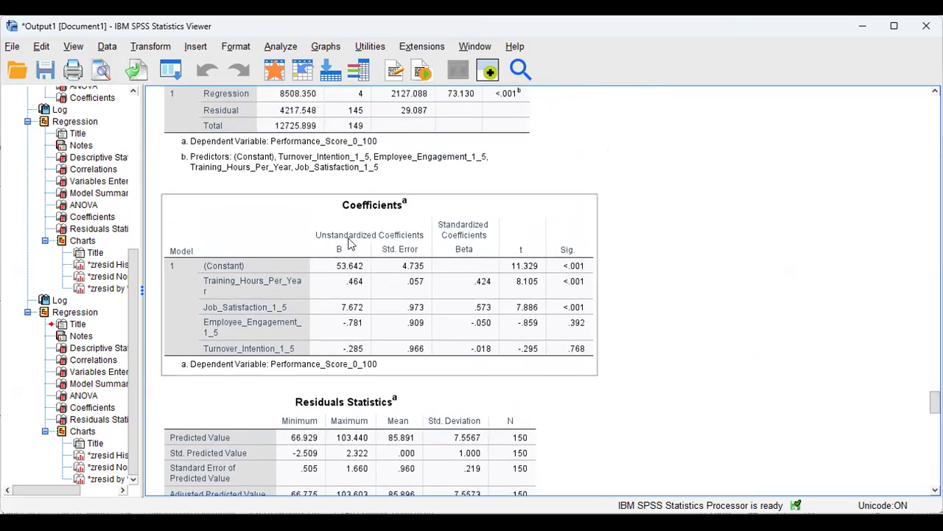
drag(337, 393, 600, 90)
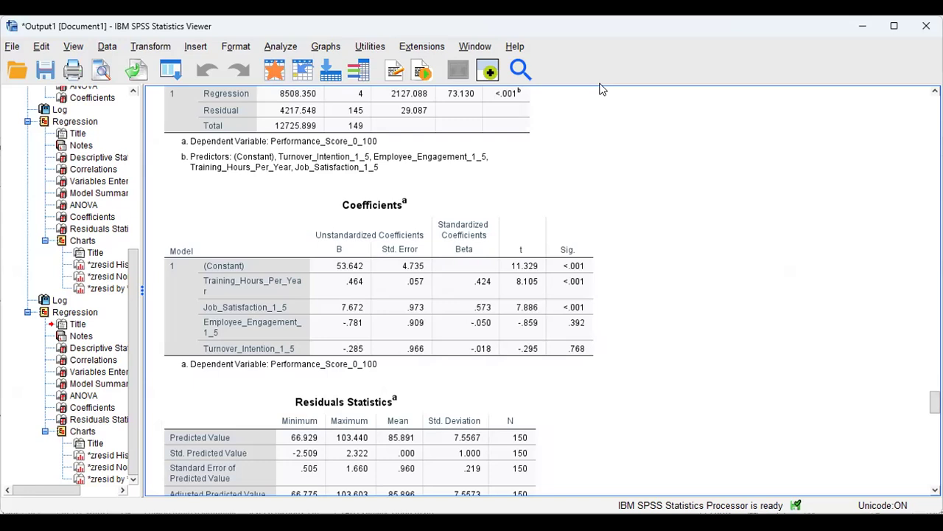